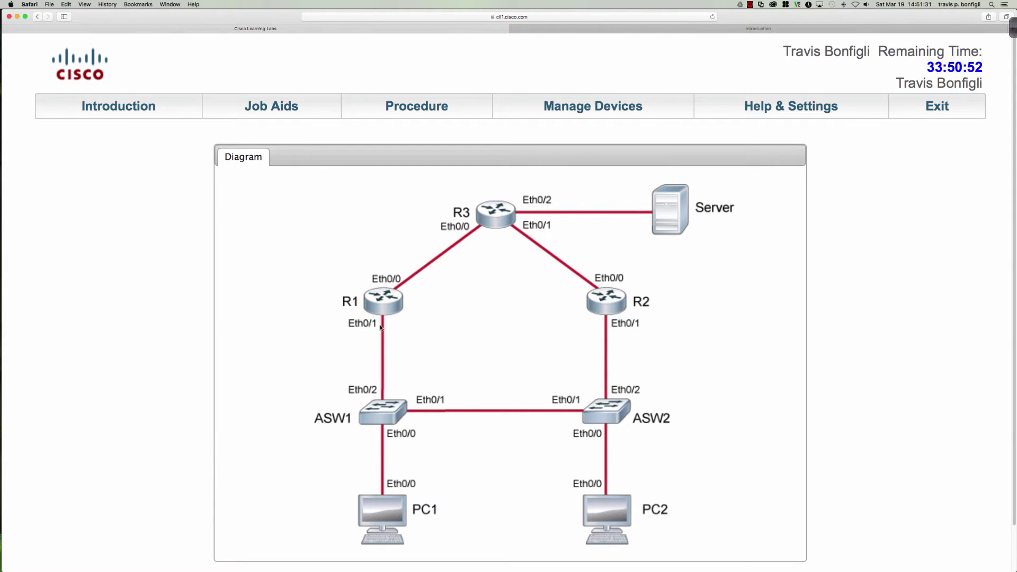
Open the R1 console, enter privileged and global configuration modes, and enter interface e0/1 configuration
{"action": "left_click", "coordinate": [382, 301]}
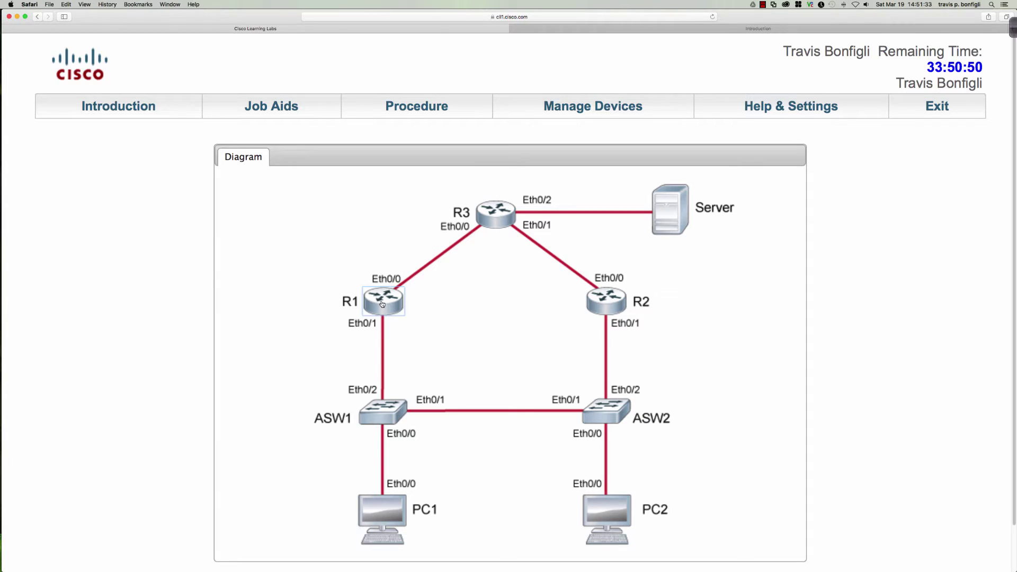
{"action": "double_click", "coordinate": [381, 300]}
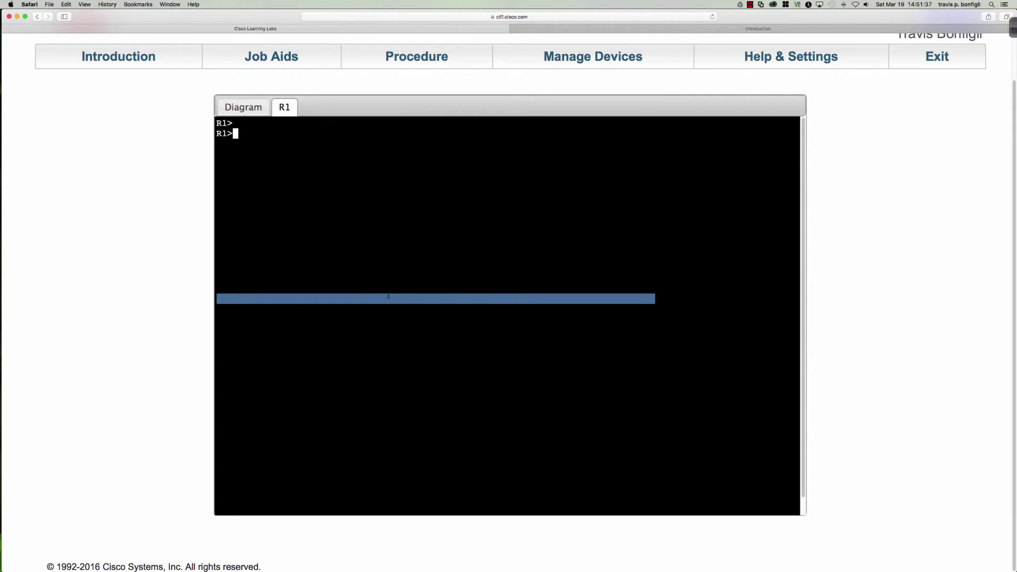
{"action": "type", "text": "en"}
{"action": "key", "text": "Return"}
{"action": "type", "text": "conf t"}
{"action": "key", "text": "Return"}
{"action": "type", "text": "int e0/1"}
{"action": "key", "text": "Return"}
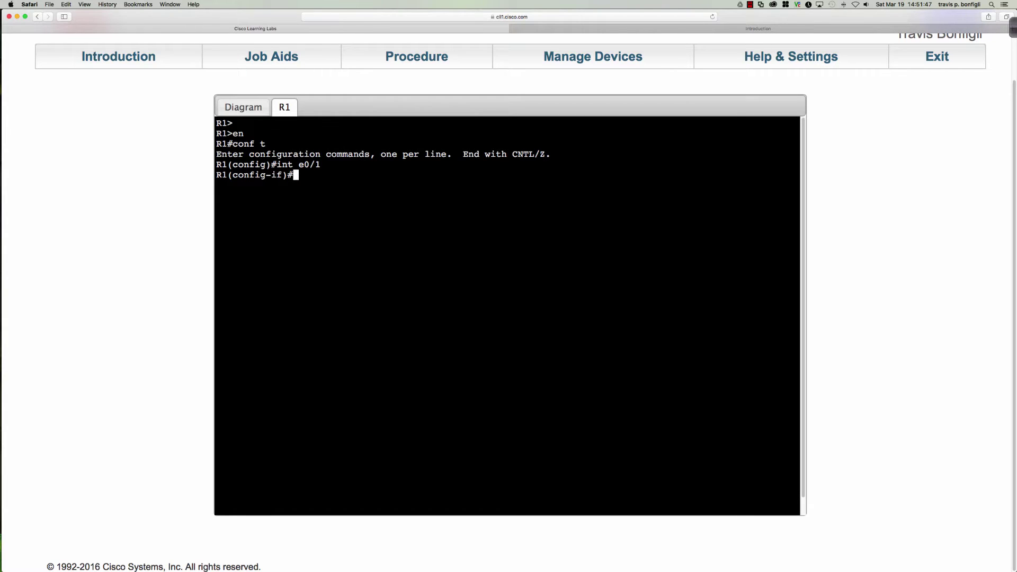
Display the running configuration of interface e0/1 with do sh run int e0/1, and return to privileged mode
{"action": "type", "text": "do sh run itn"}
{"action": "key", "text": "BackSpace"}
{"action": "key", "text": "BackSpace"}
{"action": "key", "text": "BackSpace"}
{"action": "key", "text": "BackSpace"}
{"action": "type", "text": "int e0/1"}
{"action": "key", "text": "Return"}
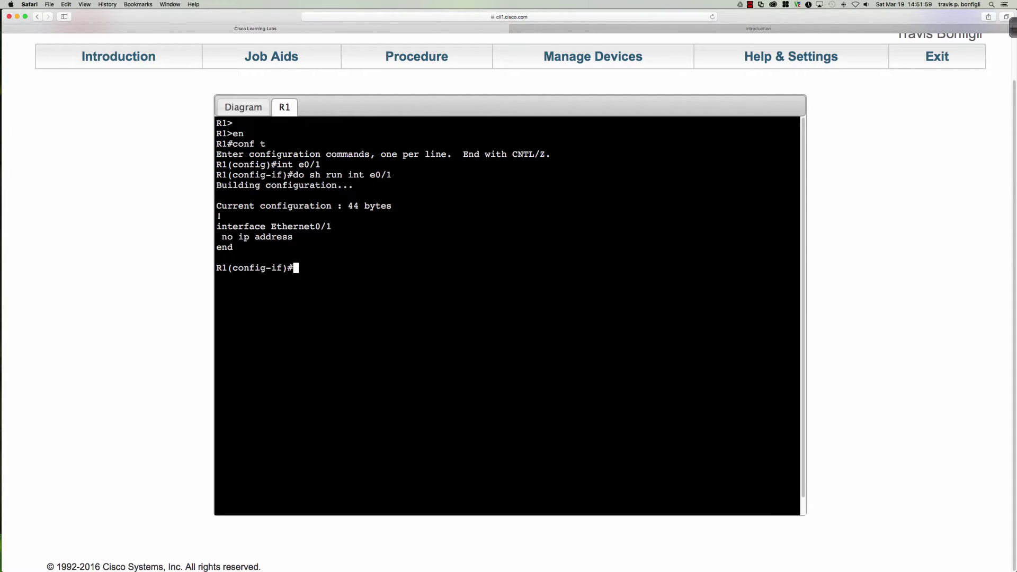
{"action": "type", "text": "end"}
{"action": "key", "text": "Return"}
{"action": "key", "text": "Return"}
{"action": "key", "text": "Return"}
Query the HSRP debug options on R1 by trying debug hs, debug ip hs and debug hsrp
{"action": "type", "text": "debug "}
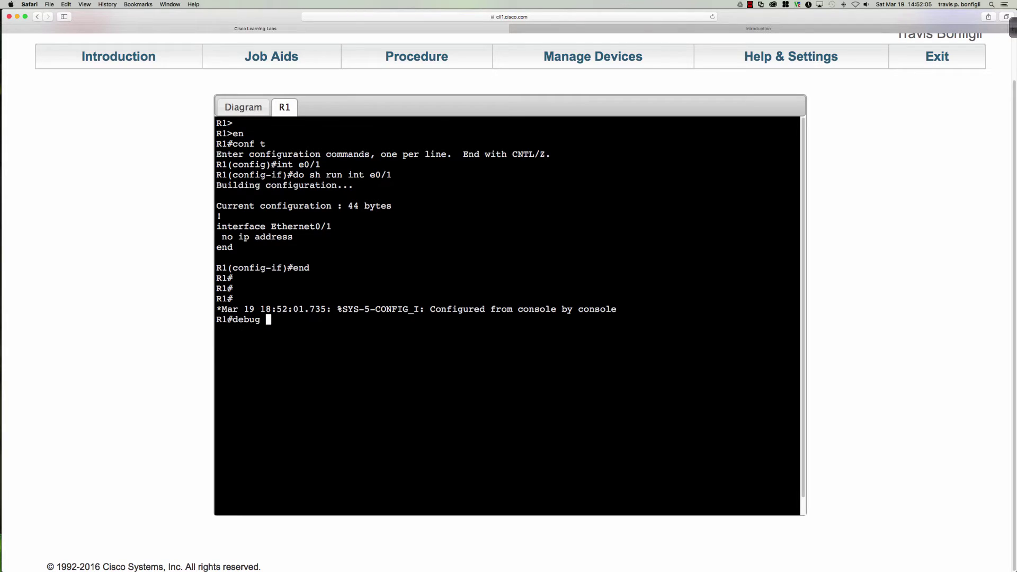
{"action": "type", "text": "hs"}
{"action": "key", "text": "Tab"}
{"action": "key", "text": "BackSpace"}
{"action": "key", "text": "BackSpace"}
{"action": "type", "text": "ip hs"}
{"action": "key", "text": "Tab"}
{"action": "type", "text": "?"}
{"action": "key", "text": "BackSpace"}
{"action": "key", "text": "BackSpace"}
{"action": "key", "text": "BackSpace"}
{"action": "key", "text": "BackSpace"}
{"action": "key", "text": "BackSpace"}
{"action": "key", "text": "BackSpace"}
{"action": "type", "text": "hsrp ?"}
{"action": "key", "text": "BackSpace"}
{"action": "key", "text": "BackSpace"}
{"action": "key", "text": "BackSpace"}
{"action": "key", "text": "BackSpace"}
{"action": "key", "text": "BackSpace"}
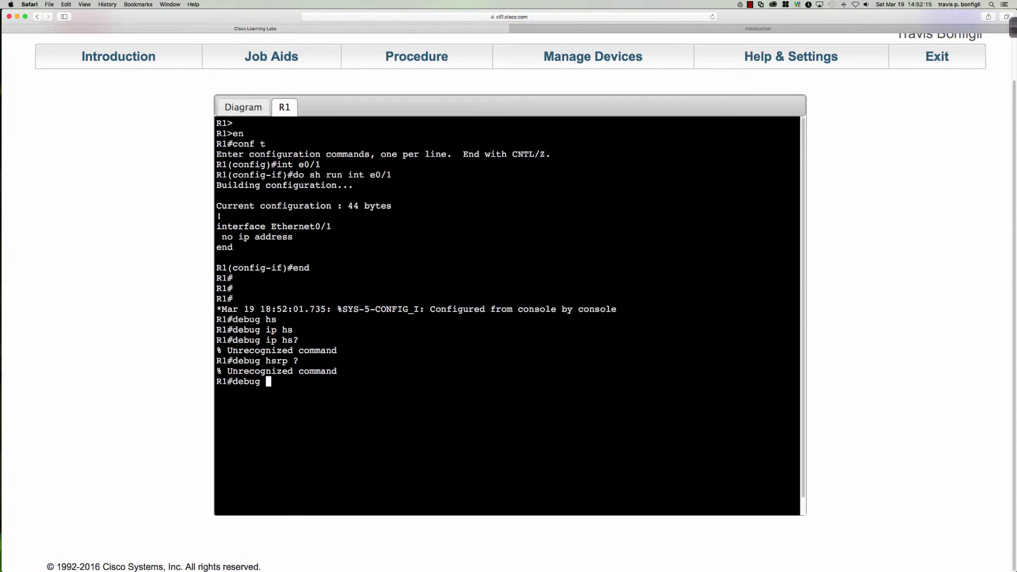
List all available debug commands on R1 and page through them for an HSRP keyword
{"action": "type", "text": "?"}
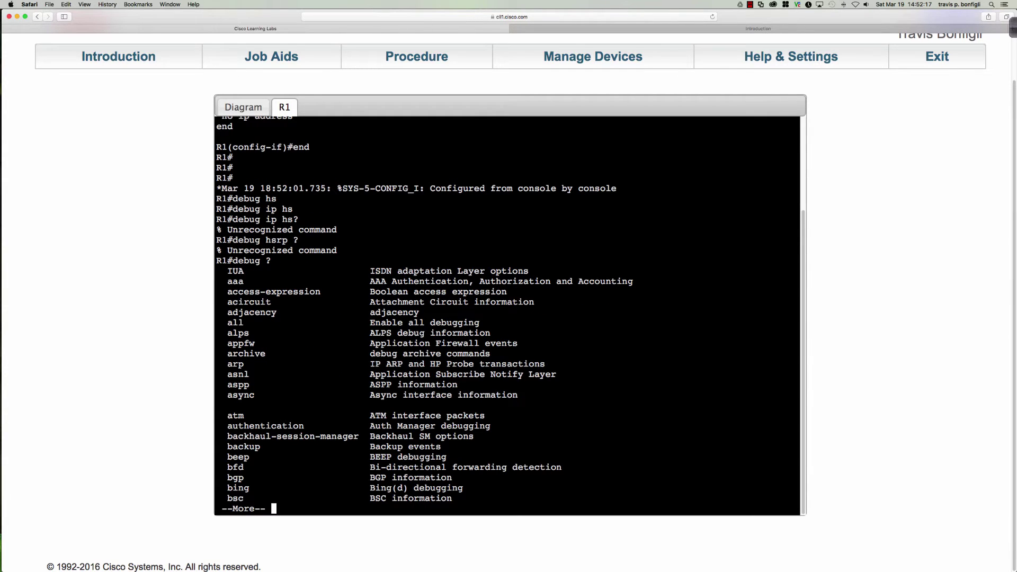
{"action": "key", "text": "space"}
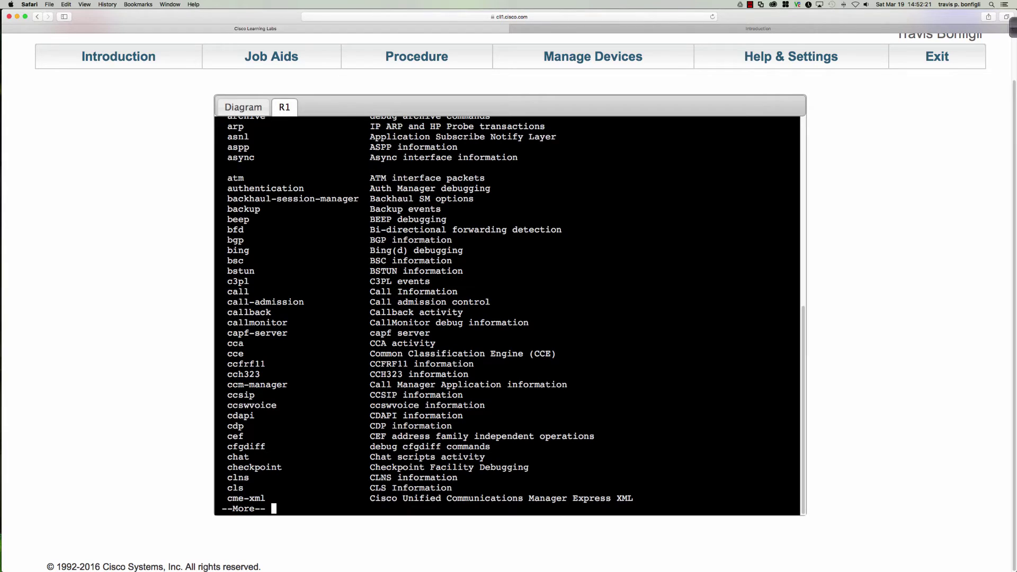
{"action": "key", "text": "space"}
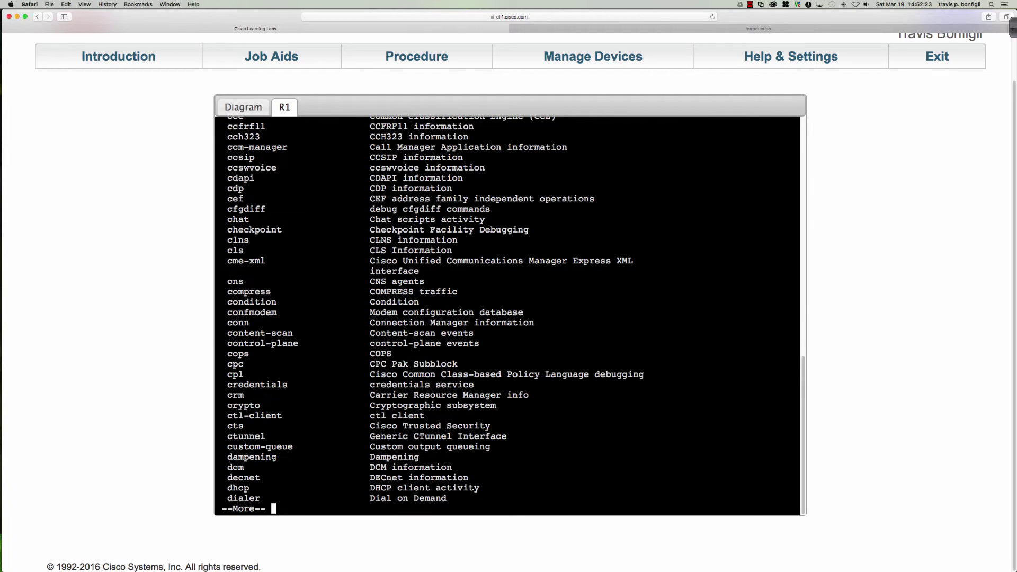
{"action": "key", "text": "space"}
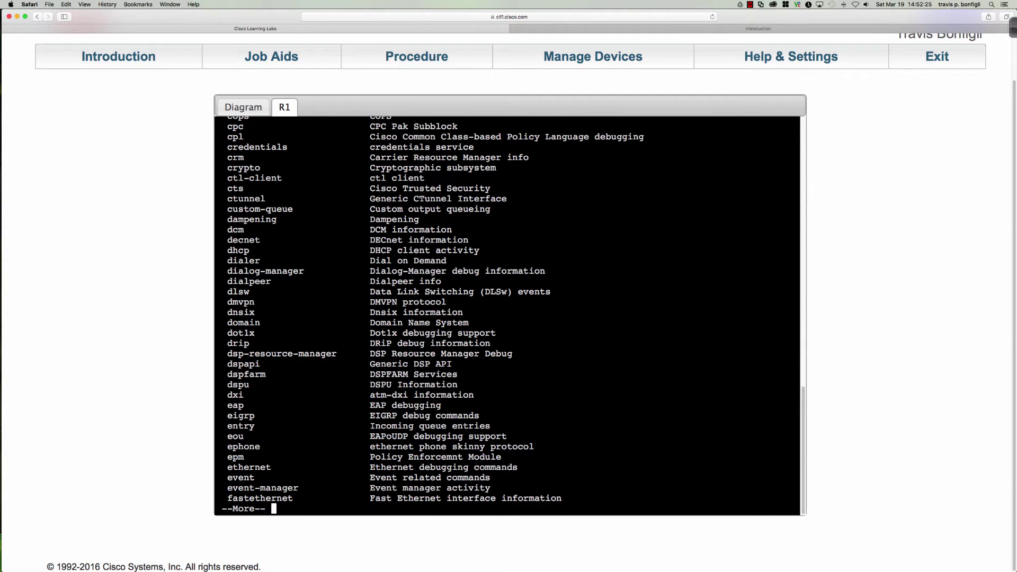
Leave the general debug list and examine the full list of debug ip options
{"action": "type", "text": "qip ?"}
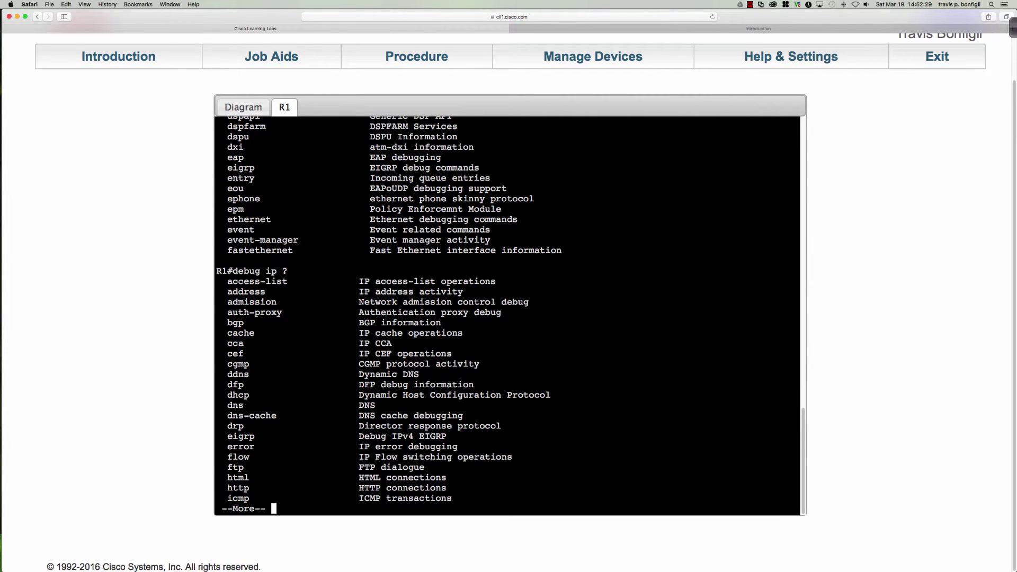
{"action": "key", "text": "Return"}
{"action": "key", "text": "Return"}
{"action": "key", "text": "Return"}
{"action": "key", "text": "Return"}
{"action": "key", "text": "Return"}
{"action": "key", "text": "Return"}
{"action": "key", "text": "Return"}
{"action": "key", "text": "Return"}
{"action": "key", "text": "Return"}
{"action": "key", "text": "Return"}
{"action": "key", "text": "Return"}
{"action": "key", "text": "Return"}
{"action": "key", "text": "Return"}
{"action": "key", "text": "Return"}
{"action": "key", "text": "Return"}
{"action": "key", "text": "Return"}
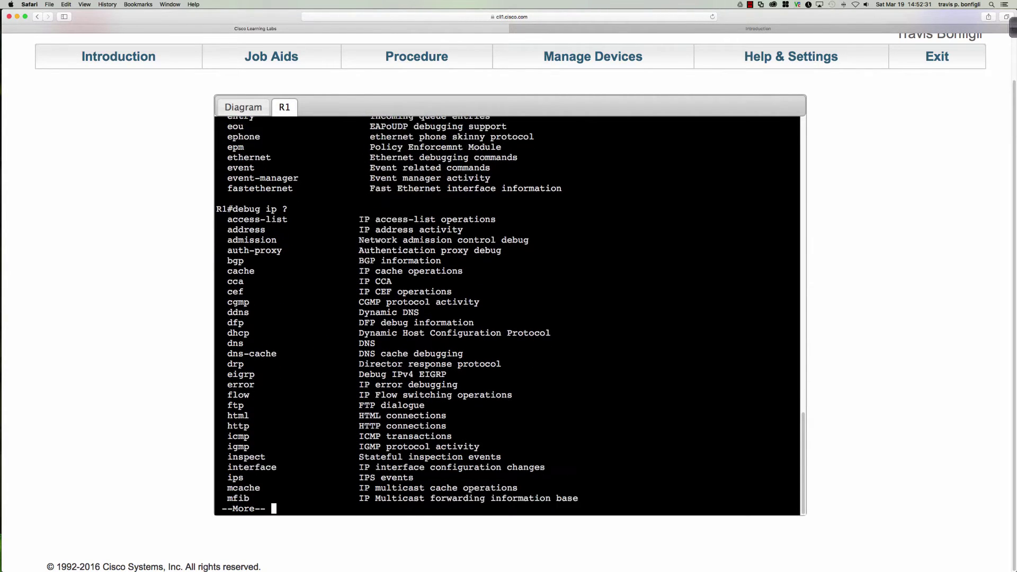
{"action": "key", "text": "Return"}
{"action": "key", "text": "Return"}
{"action": "key", "text": "Return"}
{"action": "key", "text": "Return"}
{"action": "key", "text": "Return"}
{"action": "key", "text": "Return"}
{"action": "key", "text": "Return"}
{"action": "key", "text": "Return"}
{"action": "key", "text": "Return"}
{"action": "key", "text": "Return"}
{"action": "key", "text": "Return"}
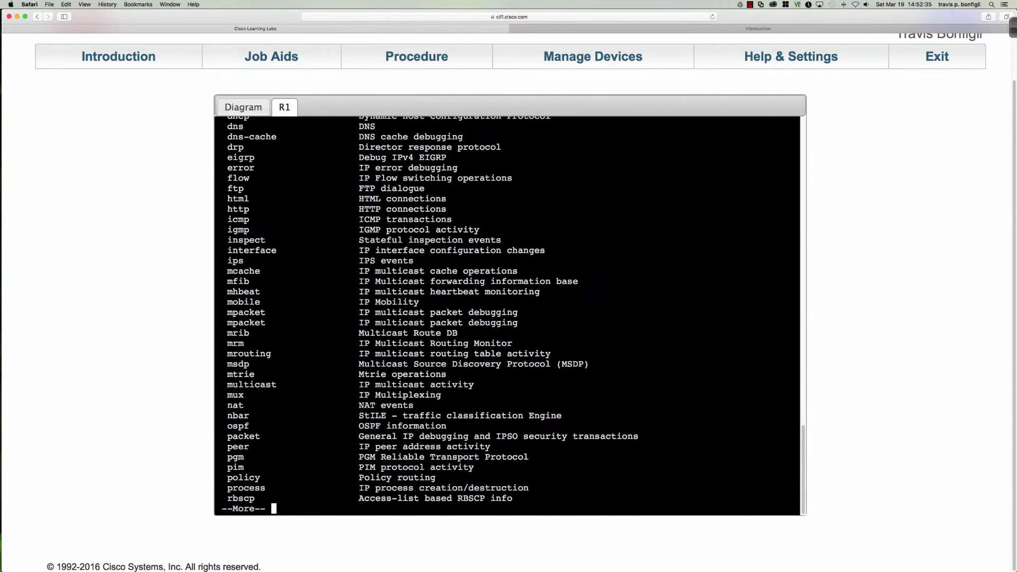
{"action": "key", "text": "space"}
{"action": "key", "text": "Return"}
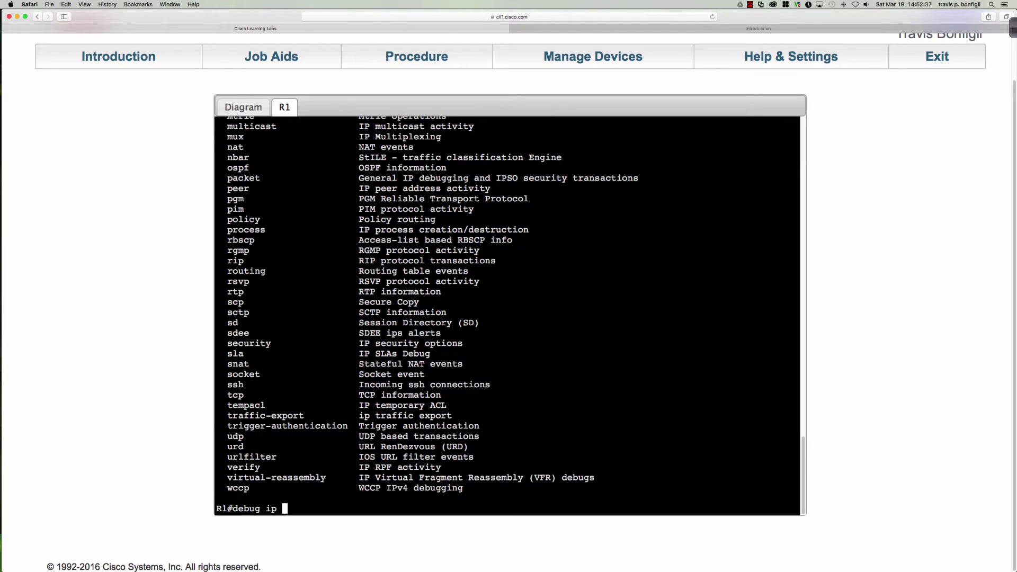
Query the options of debug vrrp and debug hsrp on R1, and clear the keyword back to debug
{"action": "key", "text": "BackSpace"}
{"action": "key", "text": "BackSpace"}
{"action": "key", "text": "BackSpace"}
{"action": "type", "text": "vrrp ?"}
{"action": "key", "text": "BackSpace"}
{"action": "key", "text": "BackSpace"}
{"action": "key", "text": "BackSpace"}
{"action": "key", "text": "BackSpace"}
{"action": "key", "text": "BackSpace"}
{"action": "type", "text": "hs"}
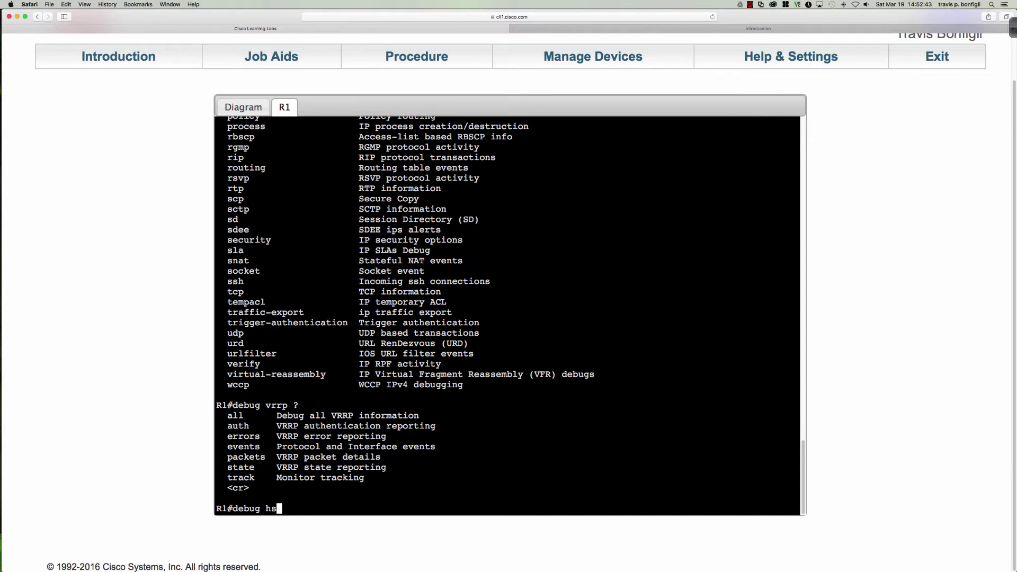
{"action": "type", "text": "rp ?"}
{"action": "key", "text": "BackSpace"}
{"action": "key", "text": "BackSpace"}
{"action": "key", "text": "BackSpace"}
{"action": "key", "text": "BackSpace"}
{"action": "key", "text": "BackSpace"}
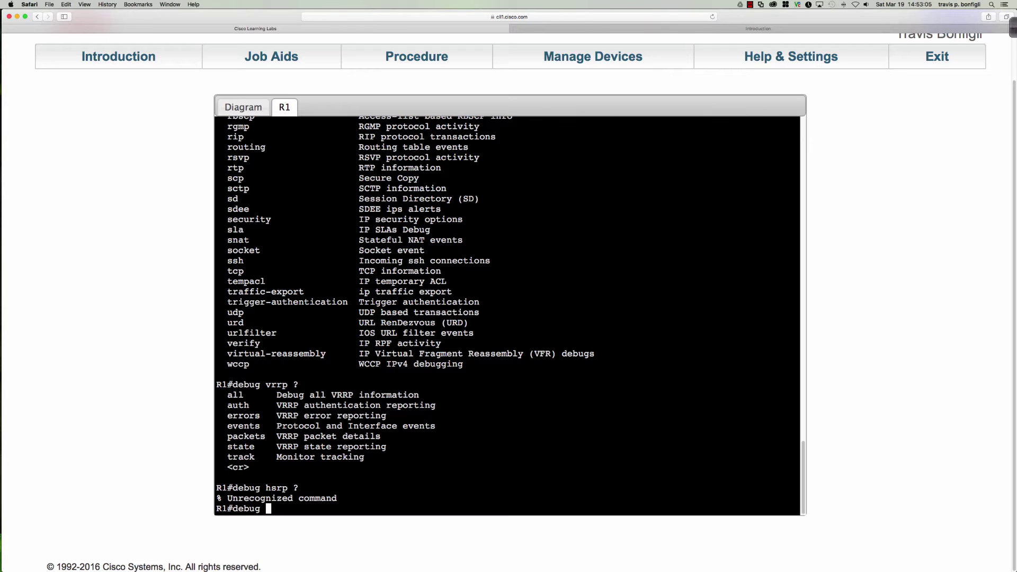
List the debug standby options and turn on HSRP debugging with debug standby
{"action": "type", "text": "sta"}
{"action": "key", "text": "Tab"}
{"action": "type", "text": "?"}
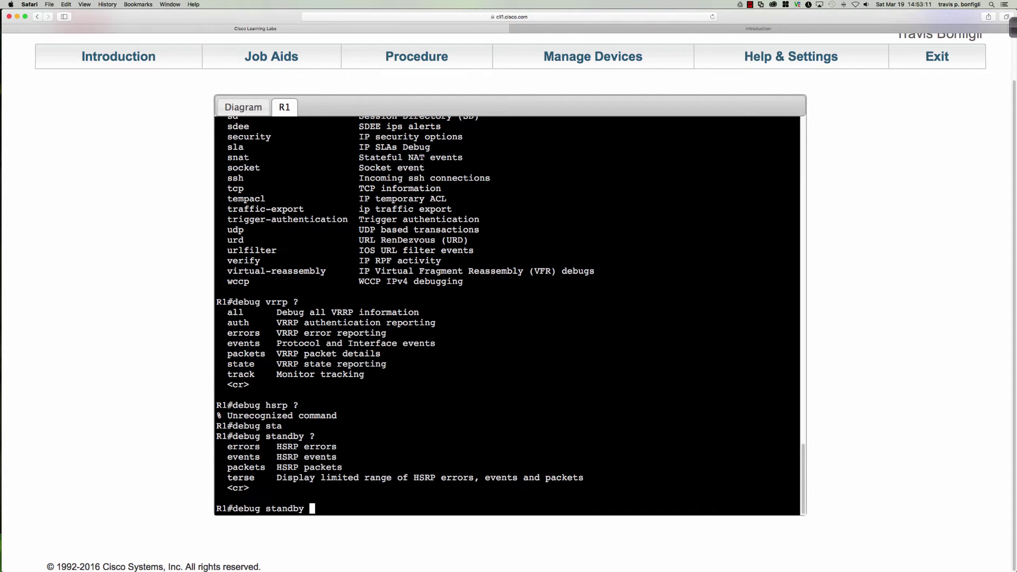
{"action": "key", "text": "Return"}
{"action": "key", "text": "Return"}
{"action": "key", "text": "Return"}
{"action": "key", "text": "Return"}
{"action": "key", "text": "Return"}
{"action": "key", "text": "Return"}
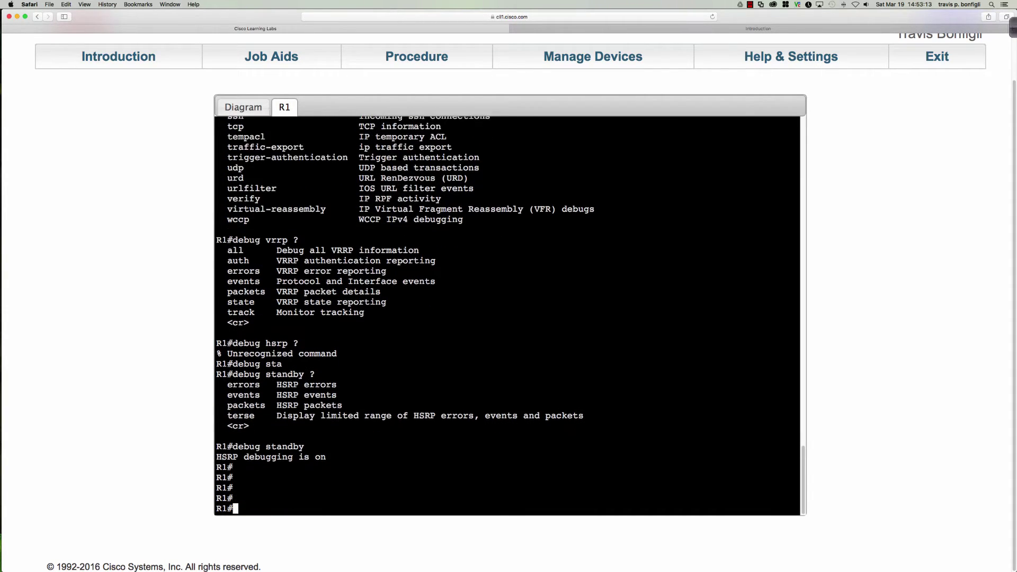
Assign IP address 192.168.1.3 with mask 255.255.255.0 to interface e0/1 on R1
{"action": "type", "text": "conf t"}
{"action": "key", "text": "Return"}
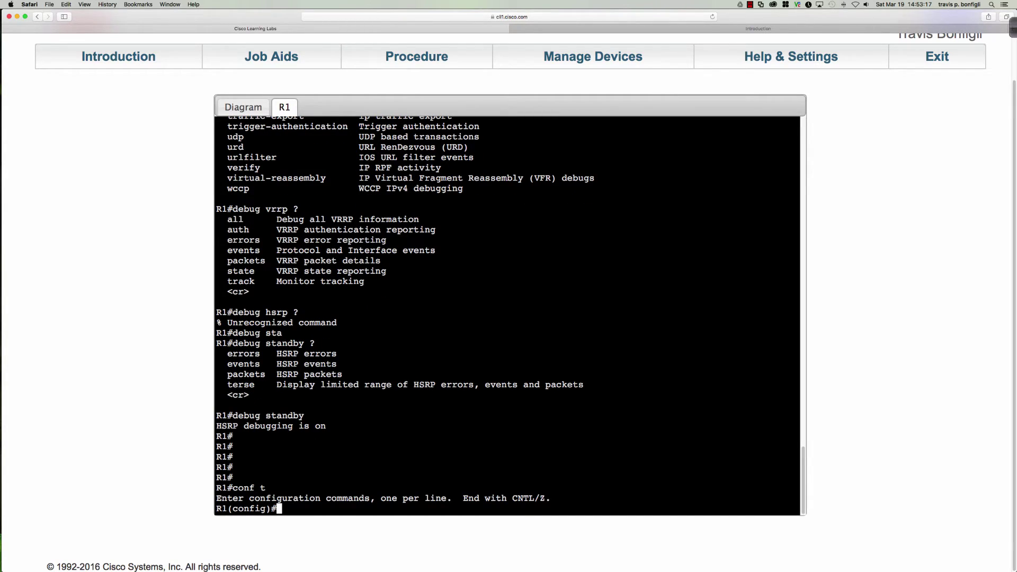
{"action": "type", "text": "int e0/1"}
{"action": "key", "text": "Return"}
{"action": "type", "text": "ip a"}
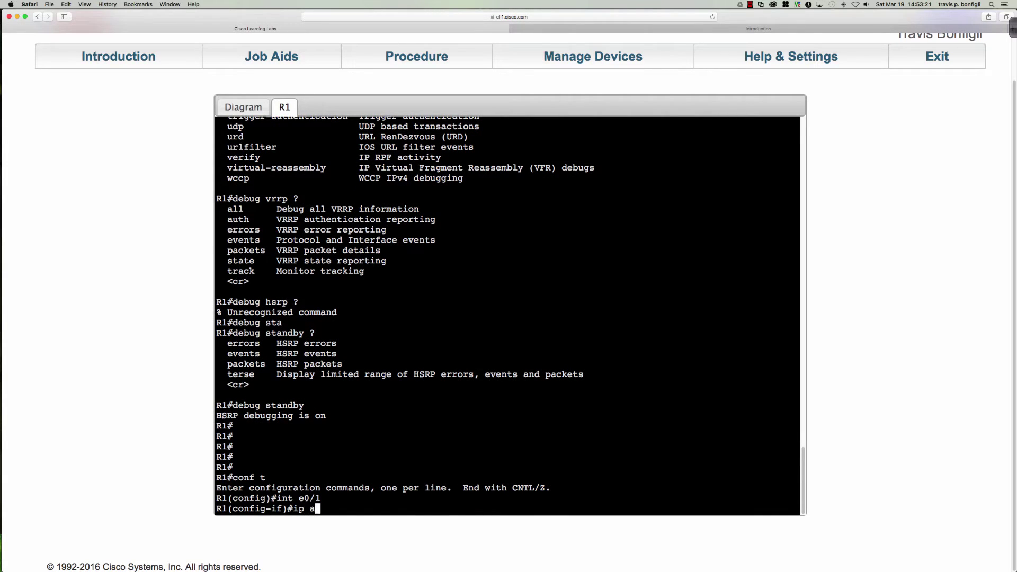
{"action": "type", "text": "dd 192.1.3"}
{"action": "key", "text": "BackSpace"}
{"action": "key", "text": "BackSpace"}
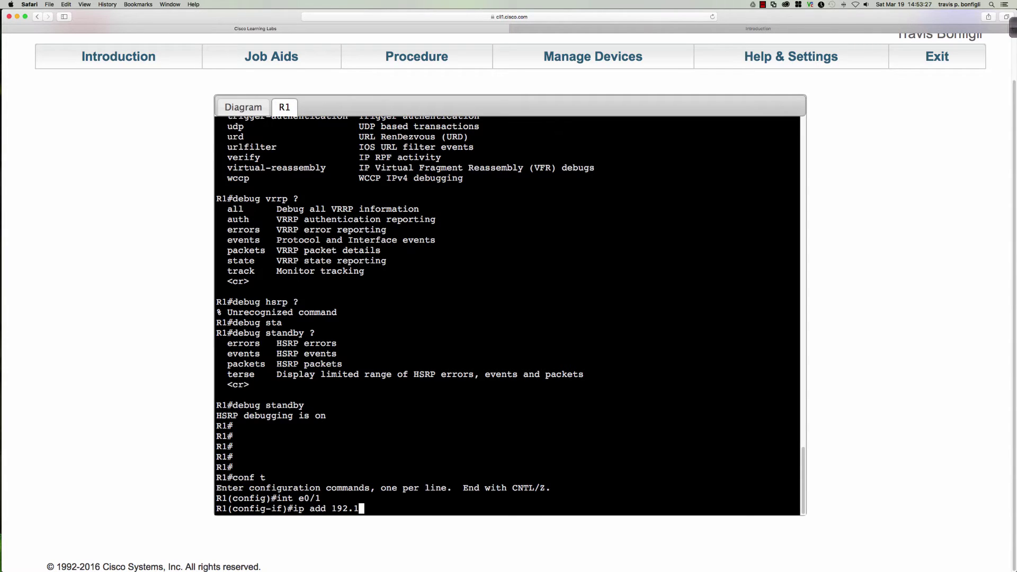
{"action": "type", "text": "68.1."}
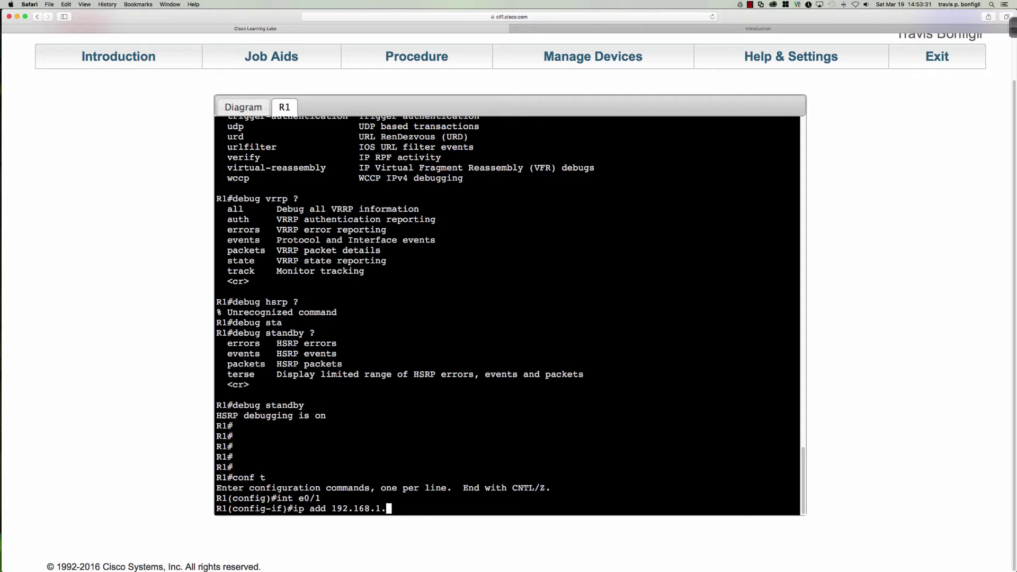
{"action": "type", "text": "3 255.255.255.0"}
{"action": "key", "text": "Return"}
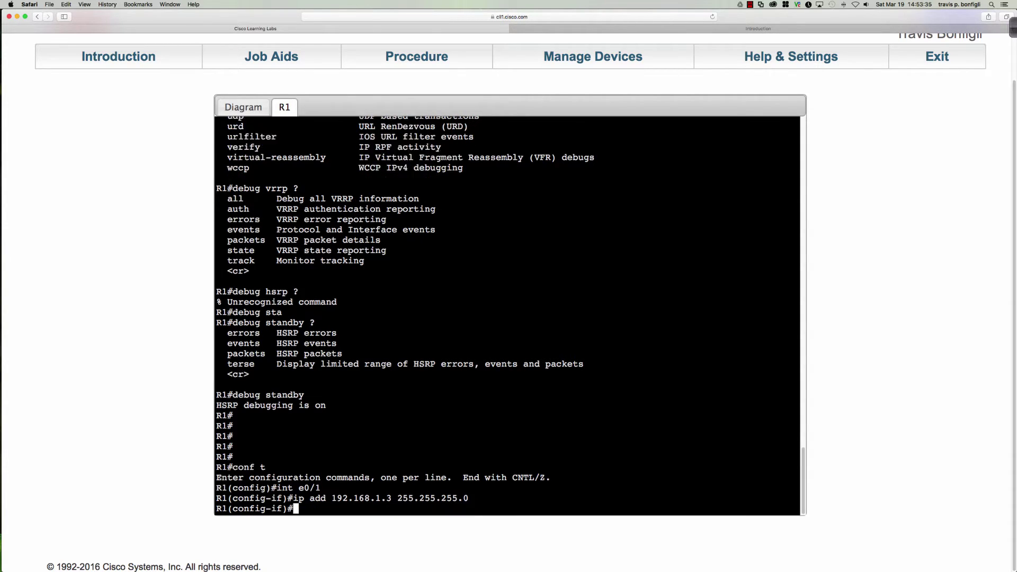
{"action": "key", "text": "Return"}
{"action": "key", "text": "Return"}
{"action": "key", "text": "Return"}
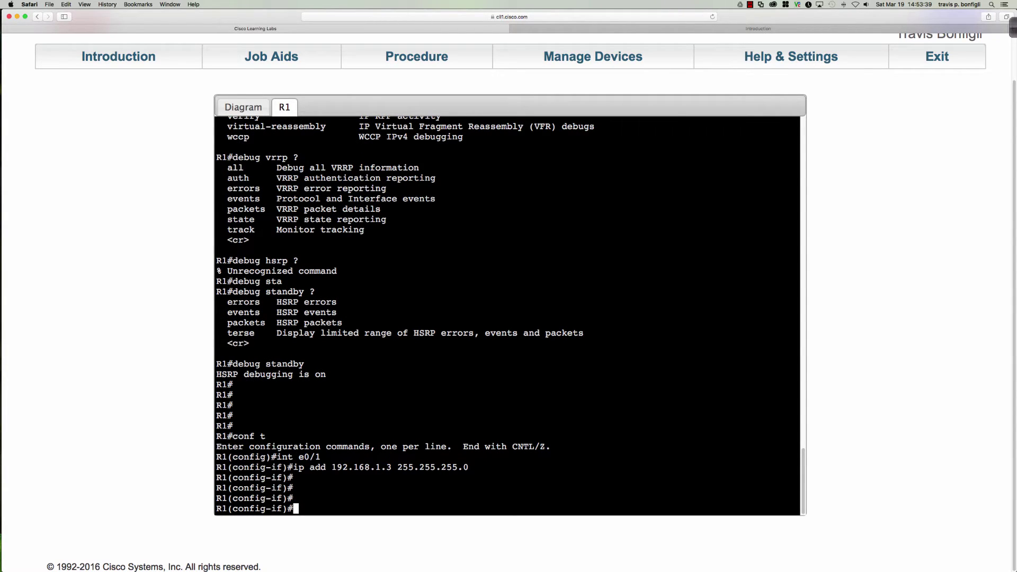
List the available standby options for interface e0/1
{"action": "type", "text": "stn"}
{"action": "key", "text": "Tab"}
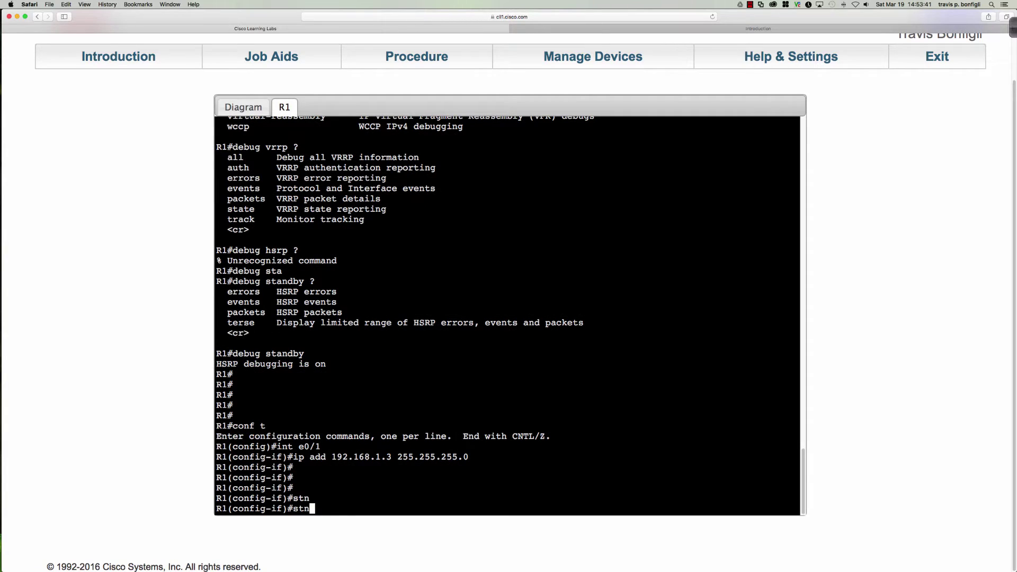
{"action": "key", "text": "BackSpace"}
{"action": "type", "text": "a"}
{"action": "key", "text": "Tab"}
{"action": "type", "text": "?"}
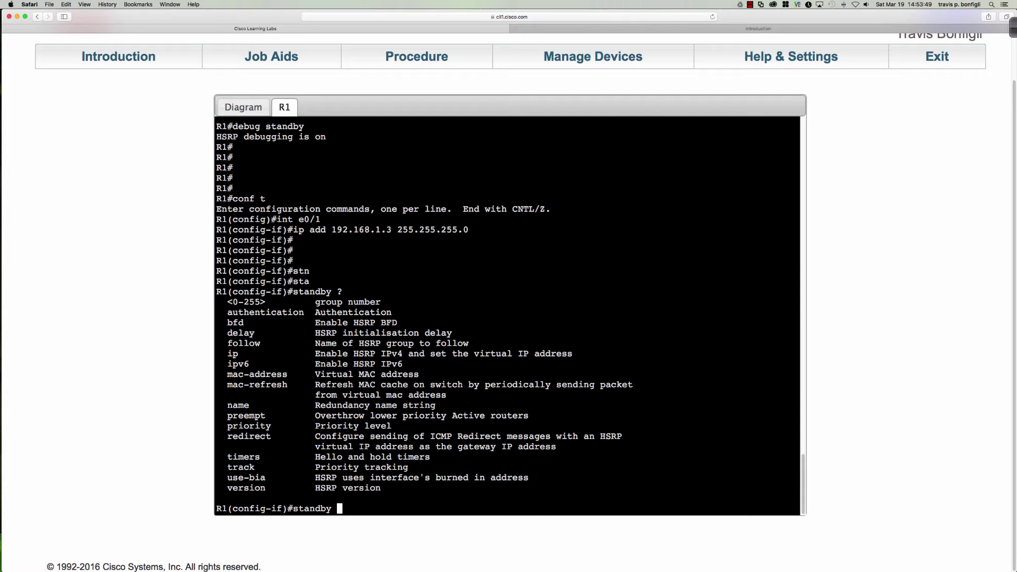
Configure HSRP group 1 on e0/1 with the virtual IP address 192.168.1.1
{"action": "type", "text": "1"}
{"action": "key", "text": "BackSpace"}
{"action": "type", "text": "1 ip"}
{"action": "type", "text": "192.168.1.1"}
{"action": "key", "text": "Return"}
{"action": "key", "text": "Return"}
{"action": "key", "text": "Return"}
{"action": "key", "text": "Return"}
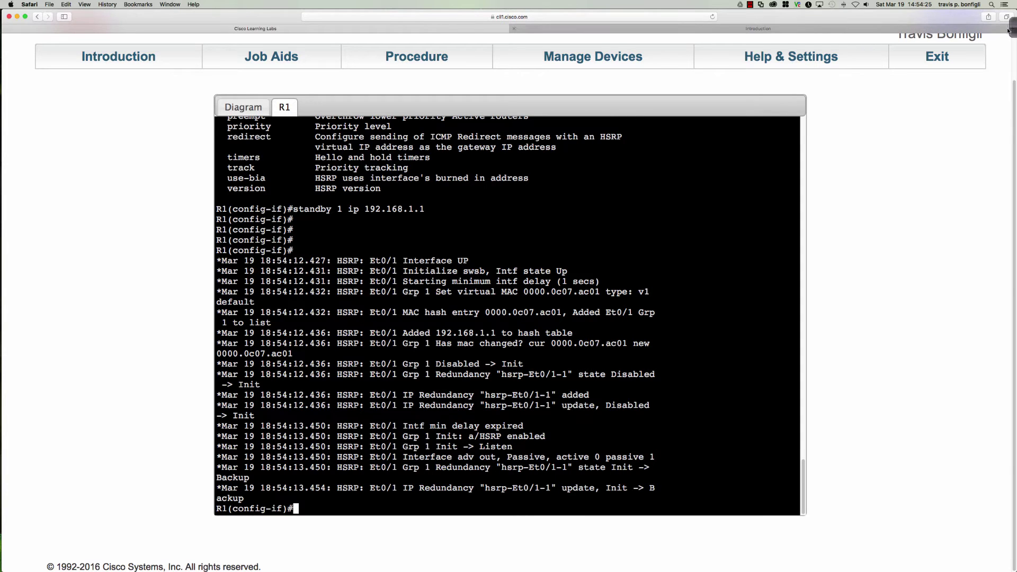
Switch to Ink2Go, underline the virtual MAC in the debug output in red pen, circle its ending, and erase the marks
{"action": "key", "text": "super+Tab"}
{"action": "left_click", "coordinate": [412, 26]}
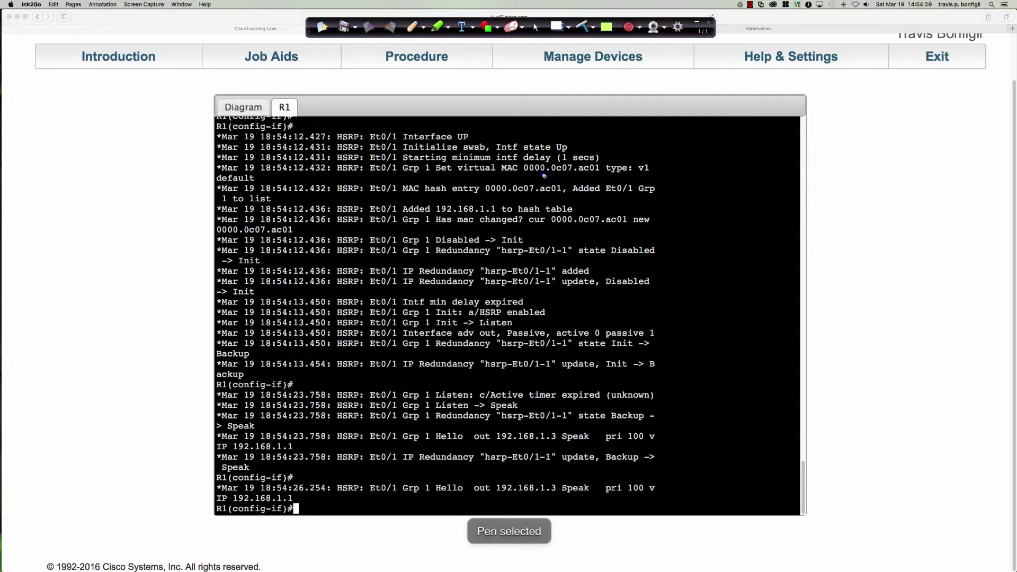
{"action": "left_click_drag", "start_coordinate": [527, 175], "coordinate": [596, 175]}
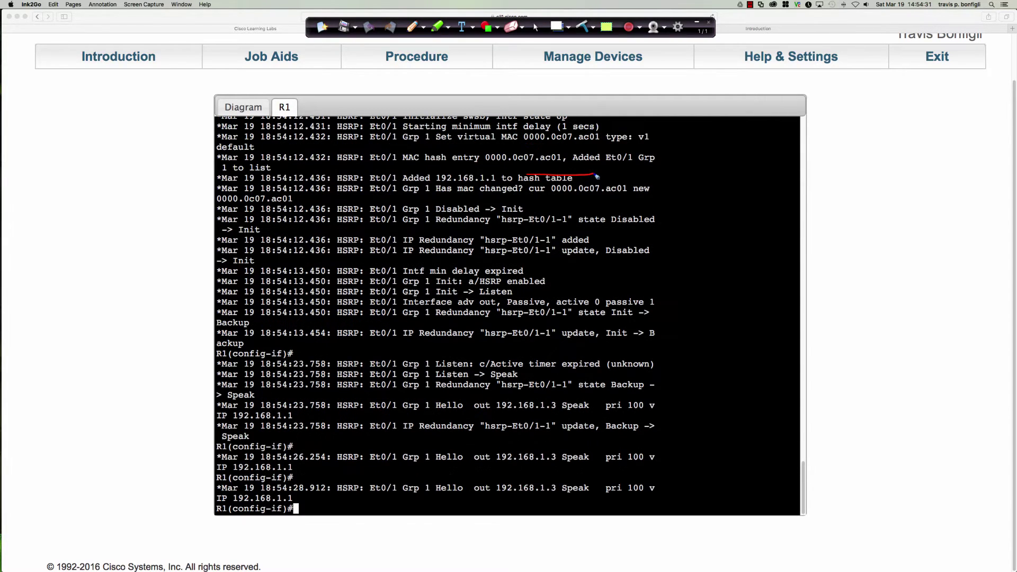
{"action": "mouse_move", "coordinate": [596, 129]}
{"action": "left_mouse_down"}
{"action": "mouse_move", "coordinate": [574, 142]}
{"action": "mouse_move", "coordinate": [595, 129]}
{"action": "left_mouse_up"}
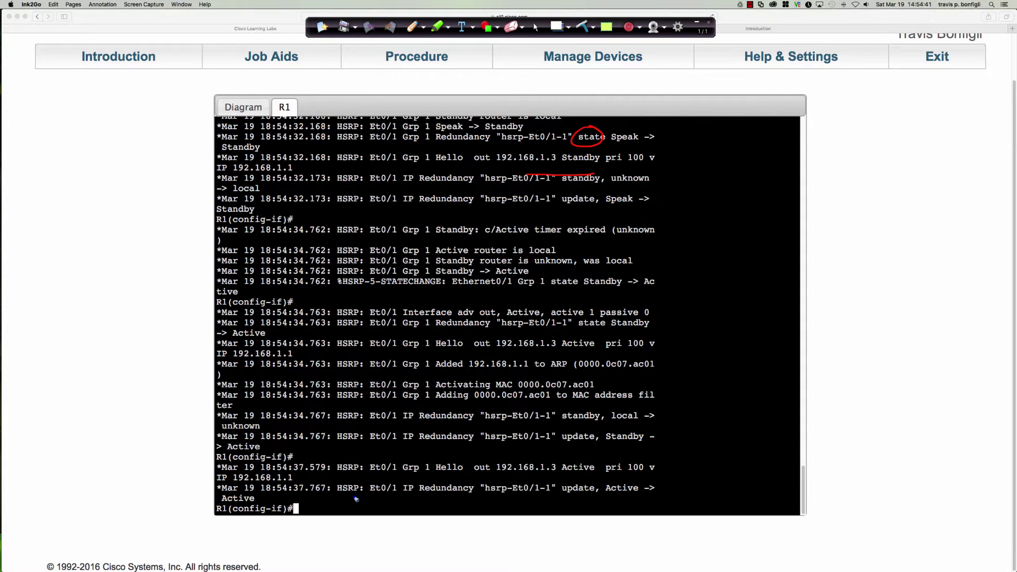
{"action": "left_click", "coordinate": [582, 25]}
Circle the end of the virtual MAC in the debug line about adding 192.168.1.1 to ARP, and erase the marks
{"action": "left_click_drag", "start_coordinate": [635, 291], "coordinate": [664, 306]}
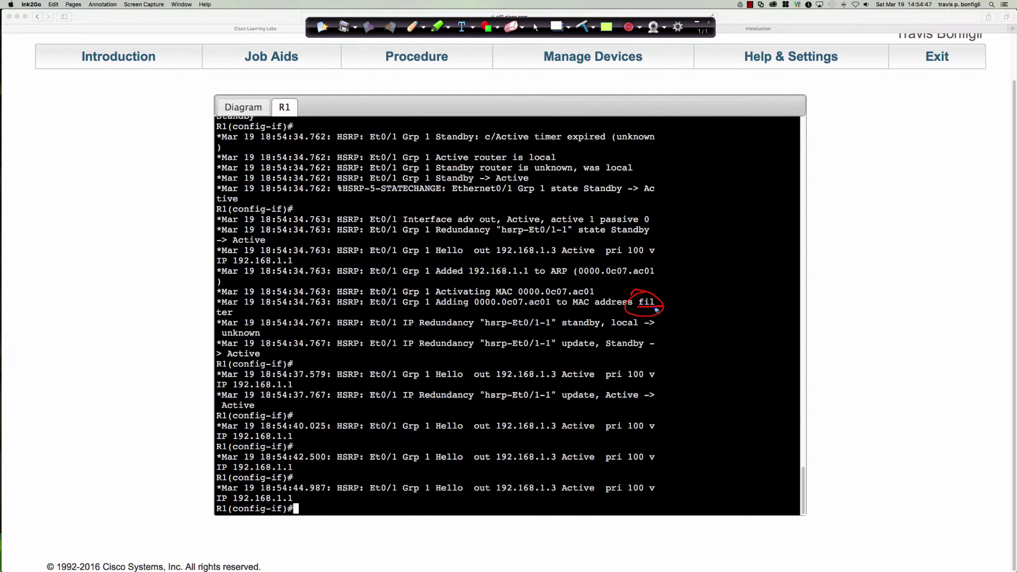
{"action": "left_click_drag", "start_coordinate": [669, 259], "coordinate": [671, 269]}
{"action": "left_click", "coordinate": [583, 26]}
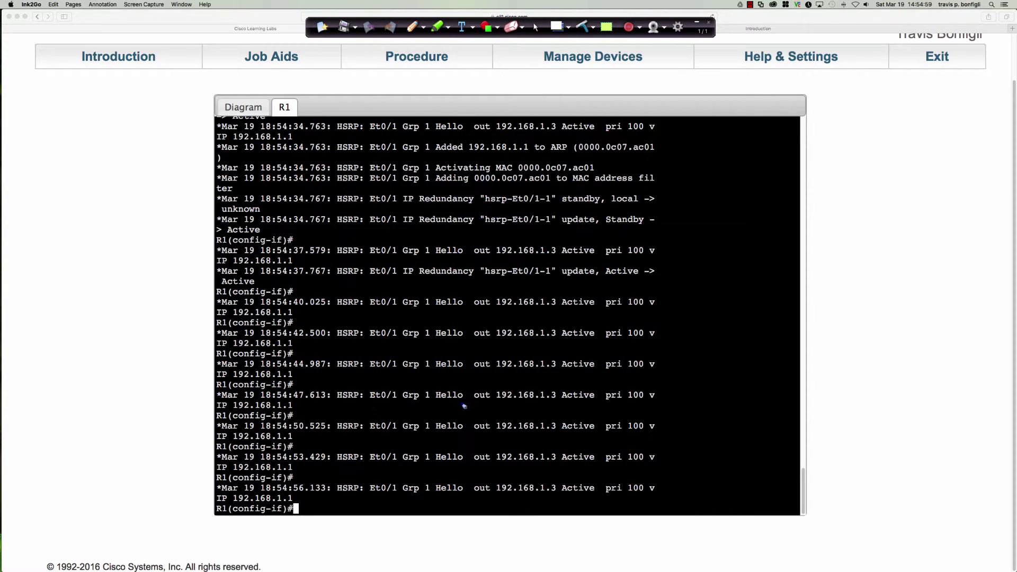
Circle the seconds in four consecutive HSRP Hello timestamps, erase the marks, and return to the normal cursor
{"action": "left_click_drag", "start_coordinate": [305, 417], "coordinate": [312, 450]}
{"action": "left_click_drag", "start_coordinate": [306, 391], "coordinate": [318, 386]}
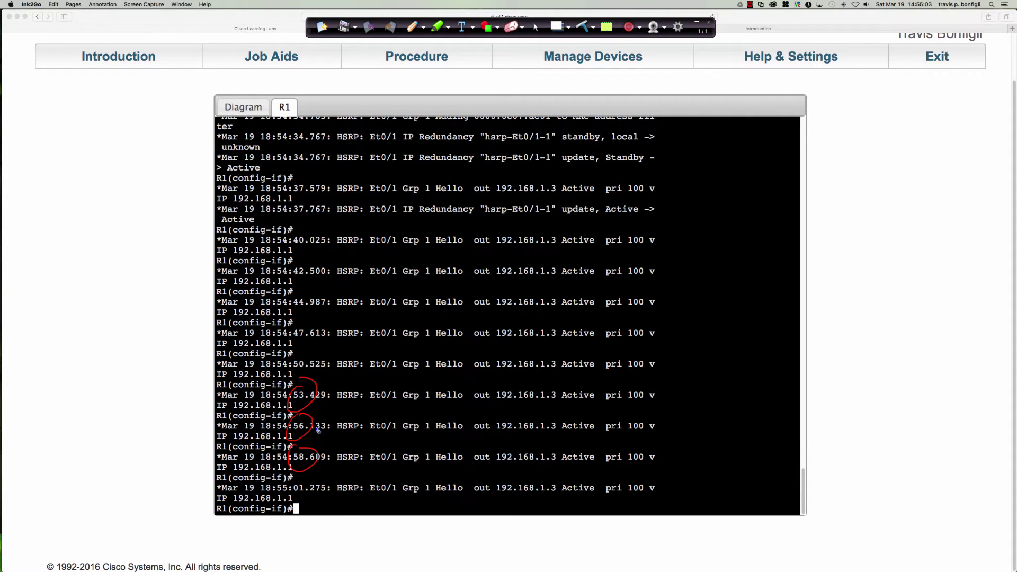
{"action": "left_click_drag", "start_coordinate": [290, 477], "coordinate": [292, 480]}
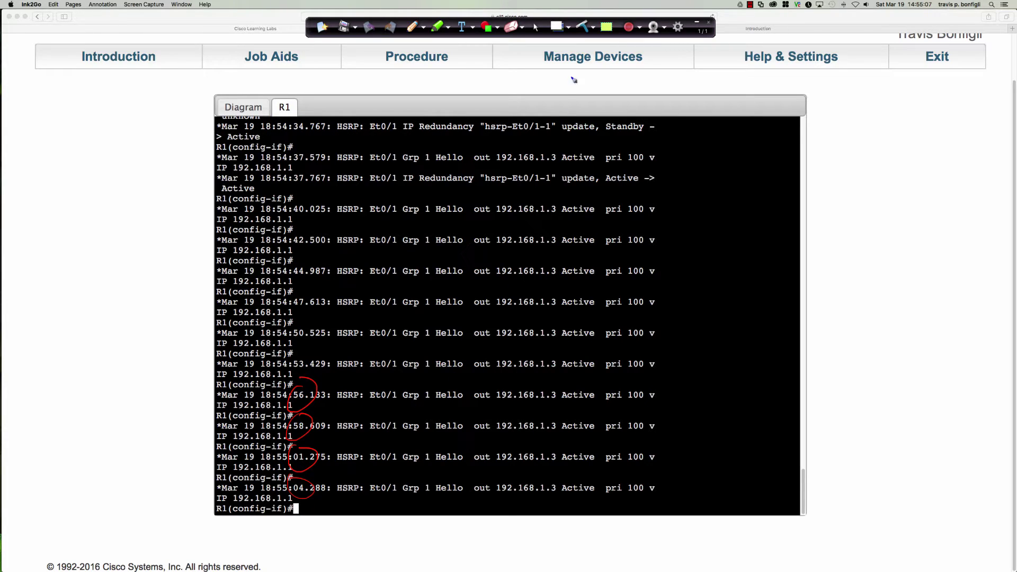
{"action": "left_click", "coordinate": [583, 27]}
{"action": "left_click", "coordinate": [536, 28]}
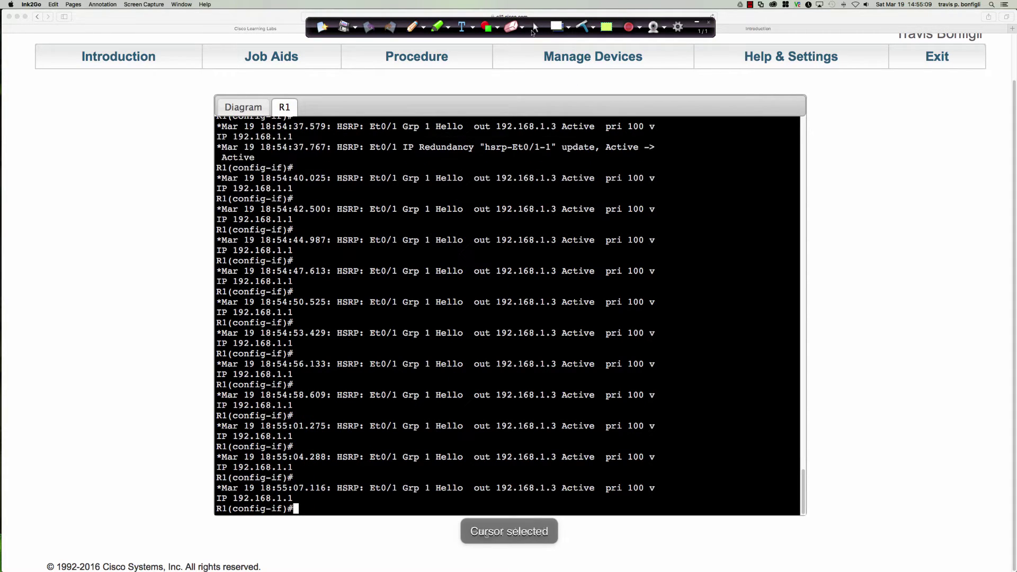
Switch to the browser, open R2's console from the topology diagram, and enter global configuration mode
{"action": "left_click", "coordinate": [817, 267]}
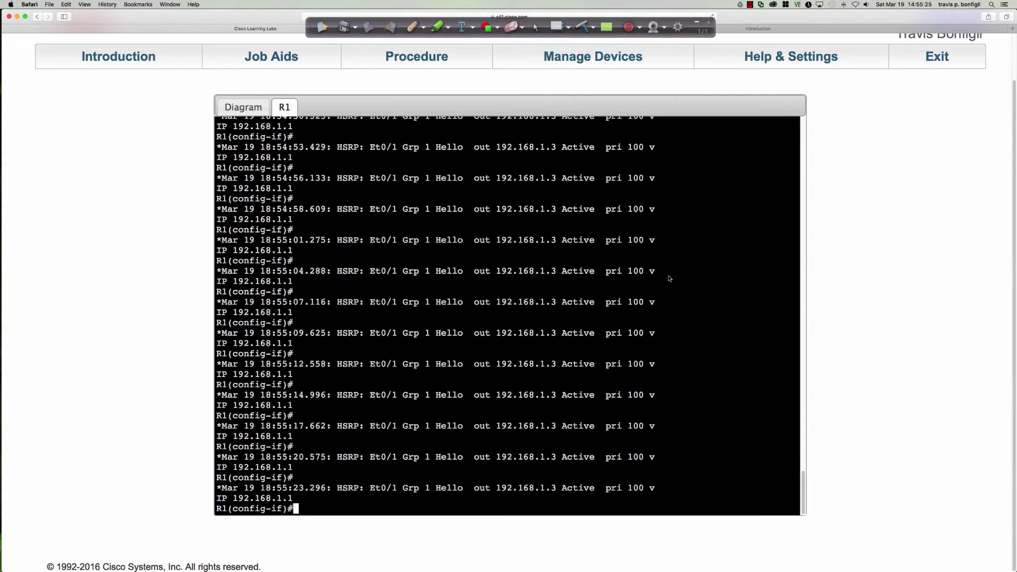
{"action": "left_click", "coordinate": [254, 106]}
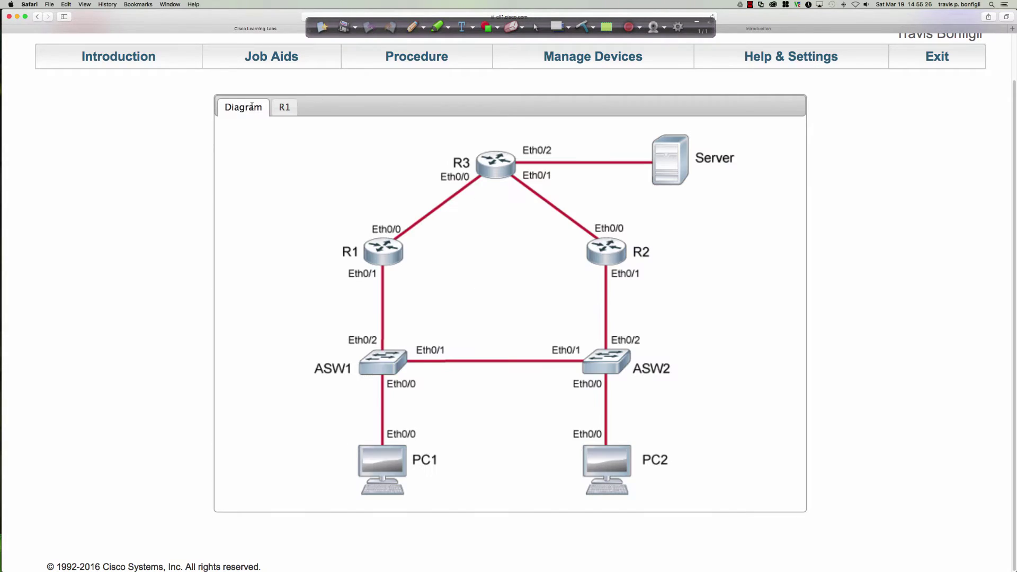
{"action": "left_click", "coordinate": [600, 249]}
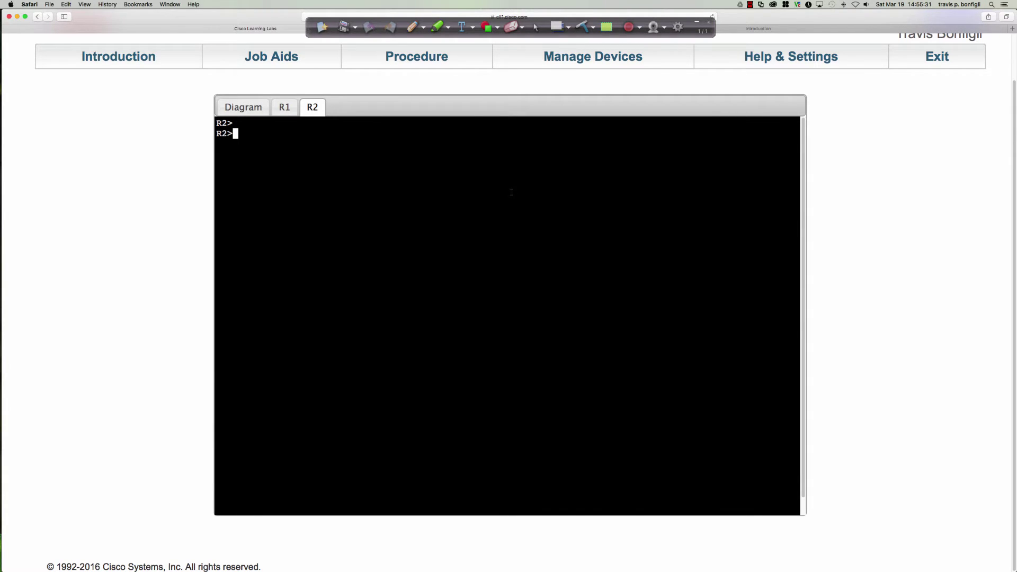
{"action": "type", "text": "en"}
{"action": "key", "text": "Return"}
{"action": "type", "text": "conf t"}
{"action": "key", "text": "Return"}
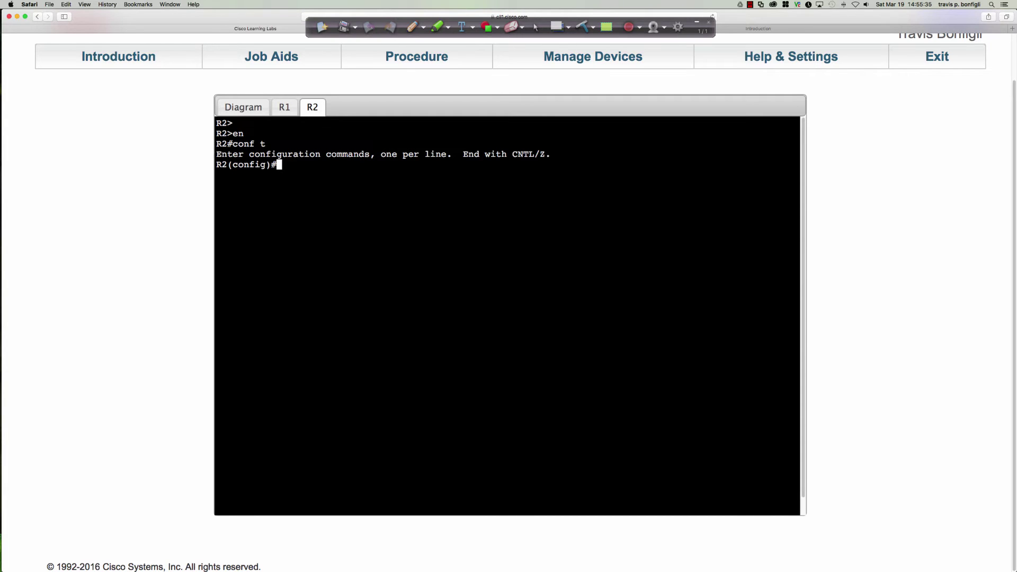
Assign the IP address 192.168.1.2 with mask 255.255.255.0 to R2's interface e0/1
{"action": "type", "text": "int e0/1"}
{"action": "key", "text": "Return"}
{"action": "type", "text": "ip add "}
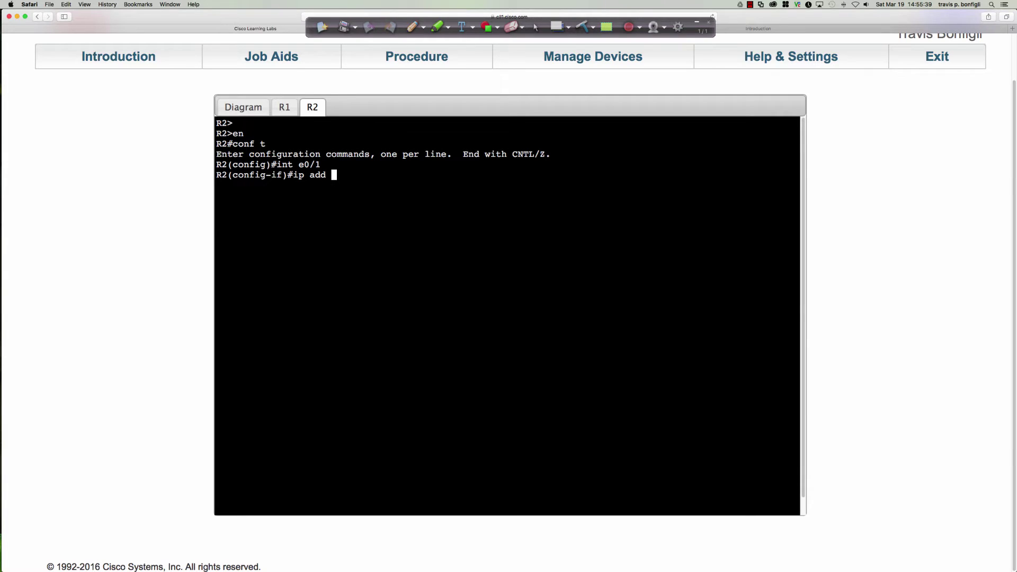
{"action": "type", "text": "192.168.1.2 255.255.255.0"}
{"action": "key", "text": "Return"}
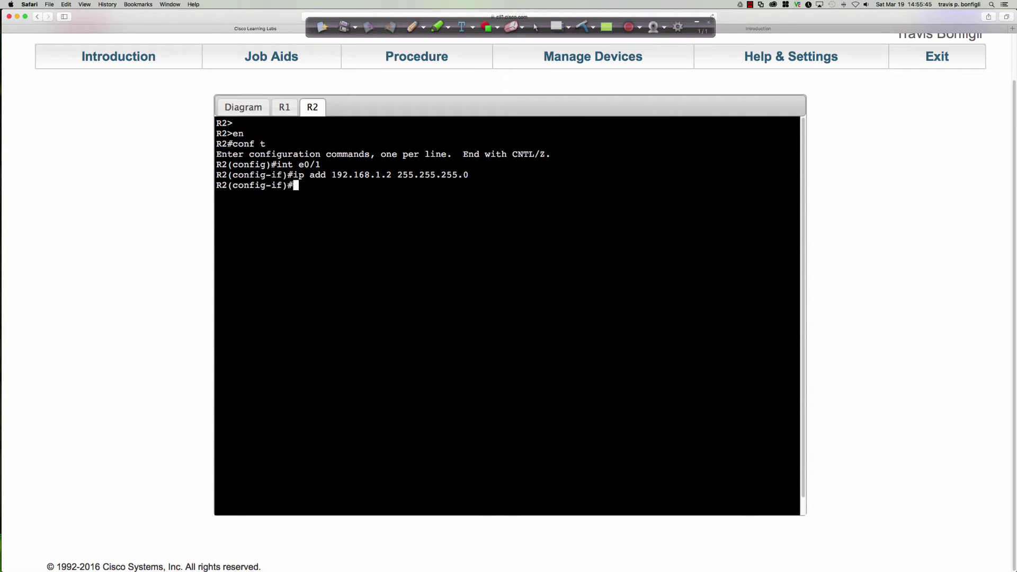
{"action": "key", "text": "Return"}
{"action": "key", "text": "Return"}
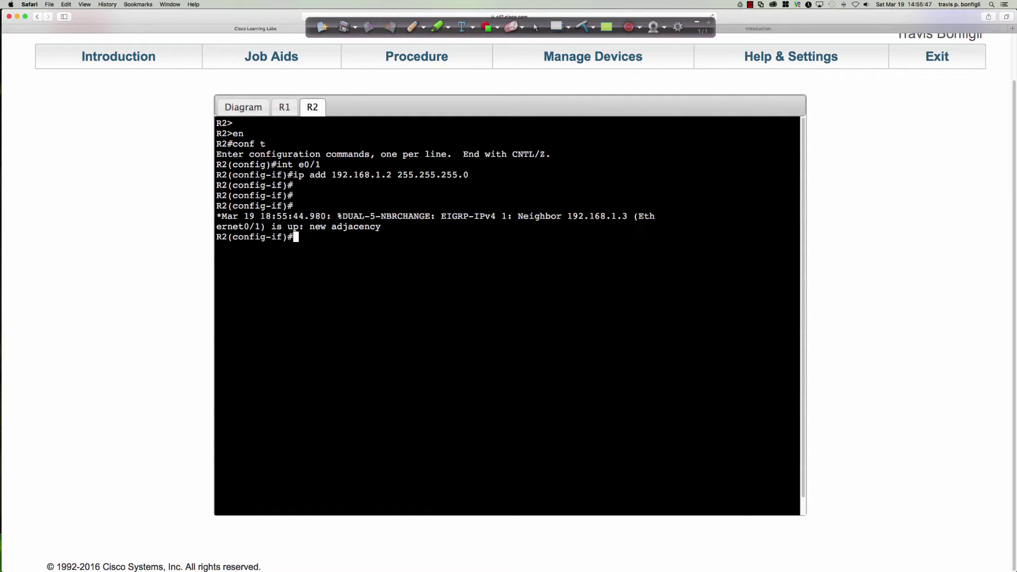
Configure HSRP group 1 on R2's e0/1 with the virtual IP address 192.168.1.1
{"action": "type", "text": "stn"}
{"action": "type", "text": "ndby 1"}
{"action": "type", "text": " ip "}
{"action": "type", "text": "192.168.1.1"}
{"action": "key", "text": "Return"}
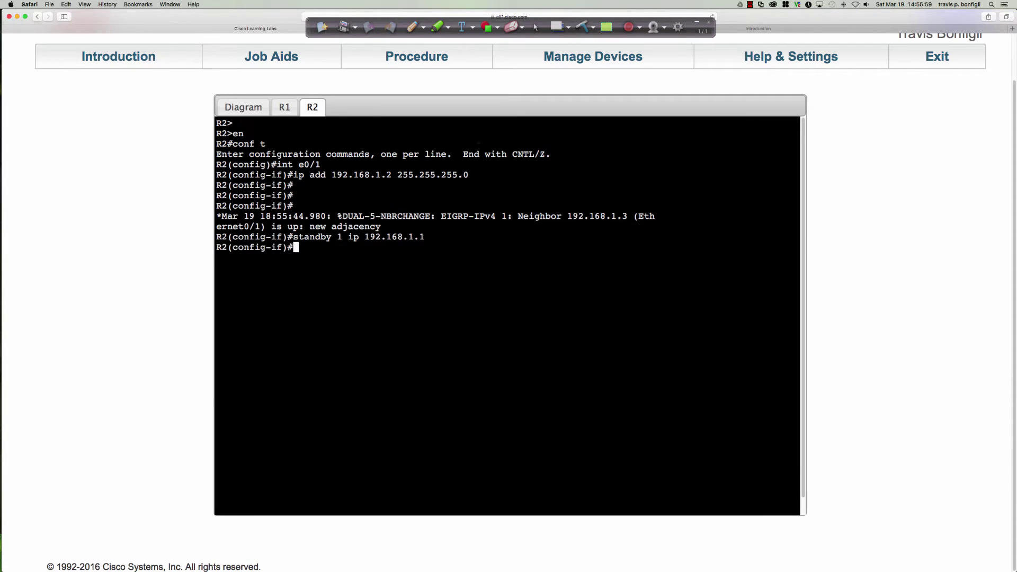
Display R1's HSRP status with do sh standby and highlight the lines from the virtual IP address to the hello time
{"action": "left_click", "coordinate": [281, 108]}
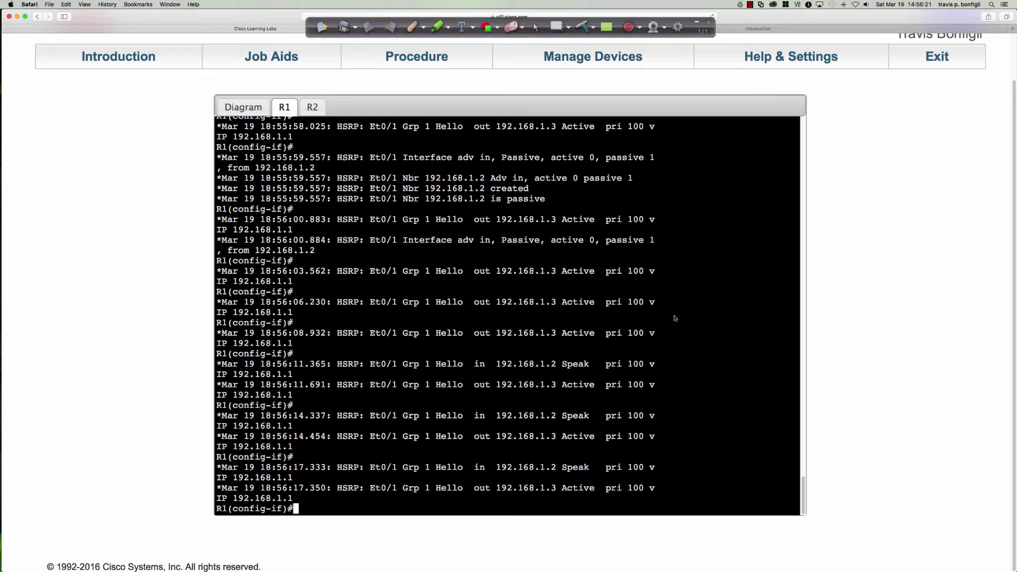
{"action": "type", "text": "do sh standby"}
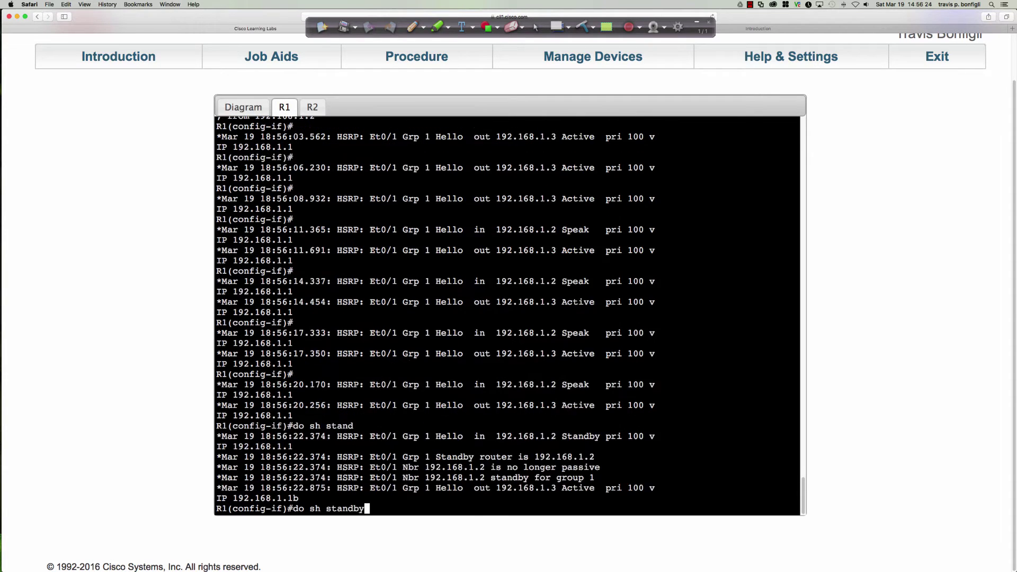
{"action": "key", "text": "Return"}
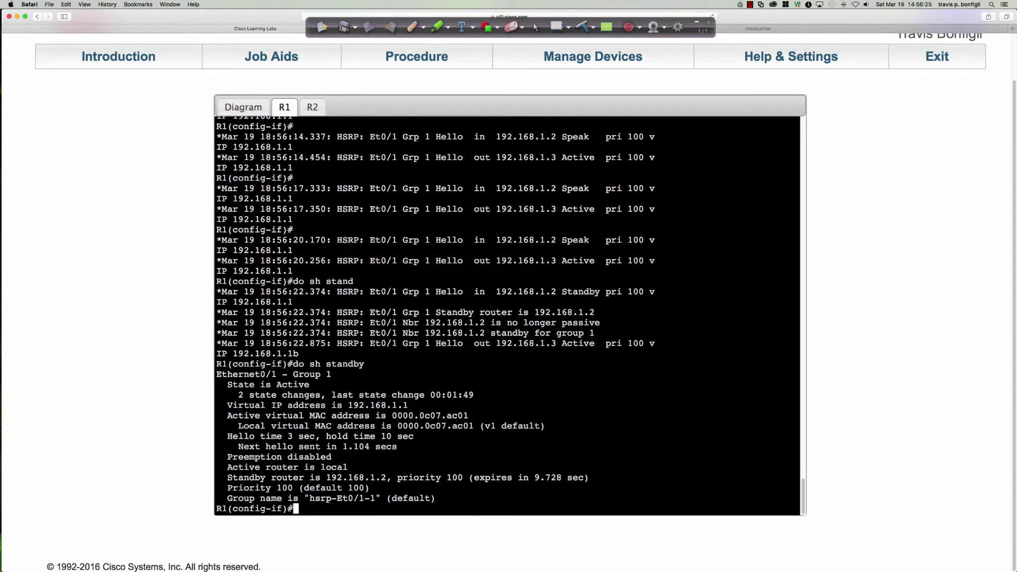
{"action": "left_click_drag", "start_coordinate": [217, 353], "coordinate": [308, 384]}
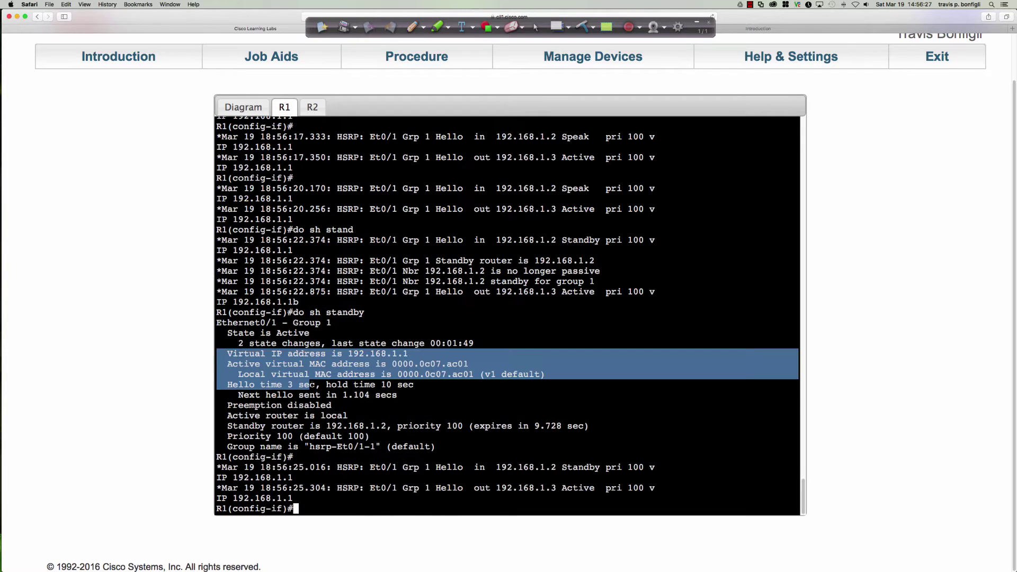
{"action": "left_click", "coordinate": [309, 374]}
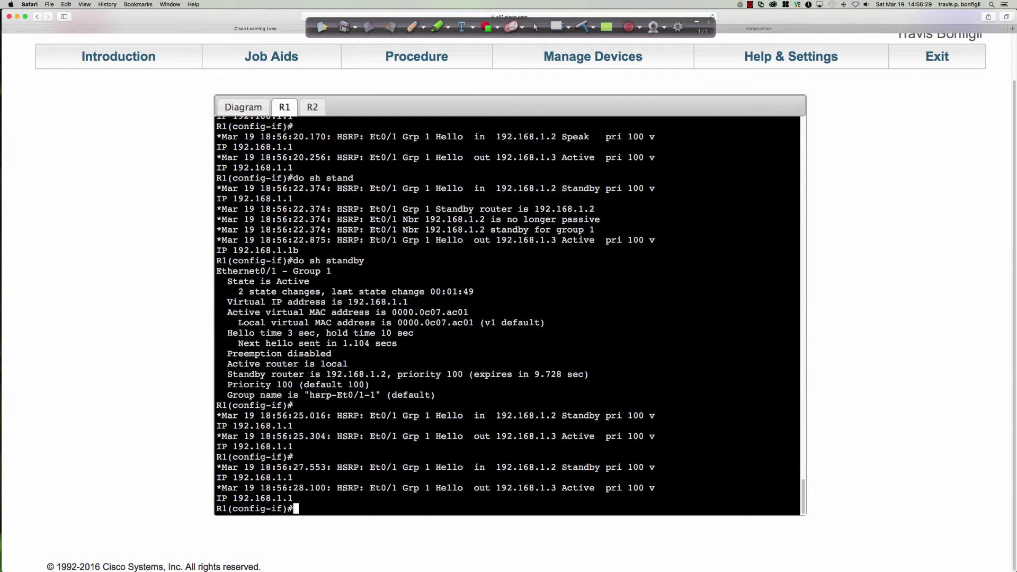
Display R2's HSRP status with do sh stand and highlight its state line and the end of its virtual MAC line
{"action": "left_click", "coordinate": [308, 107]}
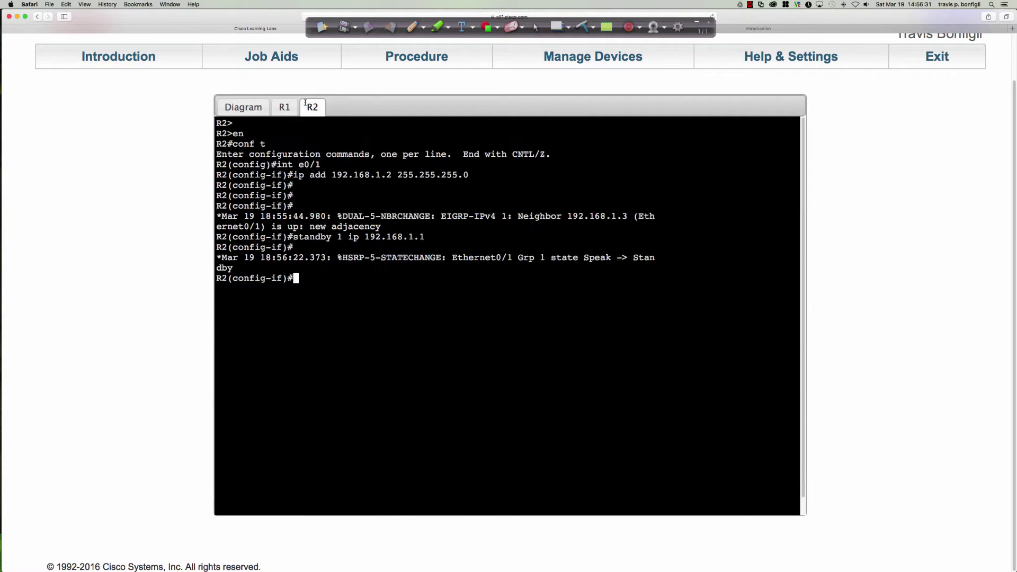
{"action": "key", "text": "Return"}
{"action": "key", "text": "Return"}
{"action": "type", "text": "do sh stand"}
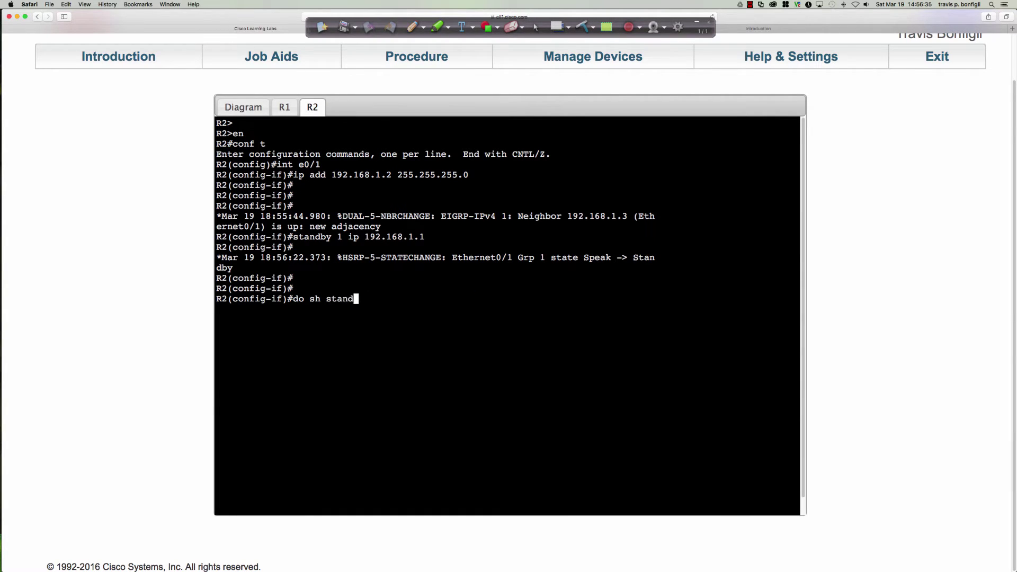
{"action": "key", "text": "Return"}
{"action": "left_click_drag", "start_coordinate": [320, 320], "coordinate": [227, 319]}
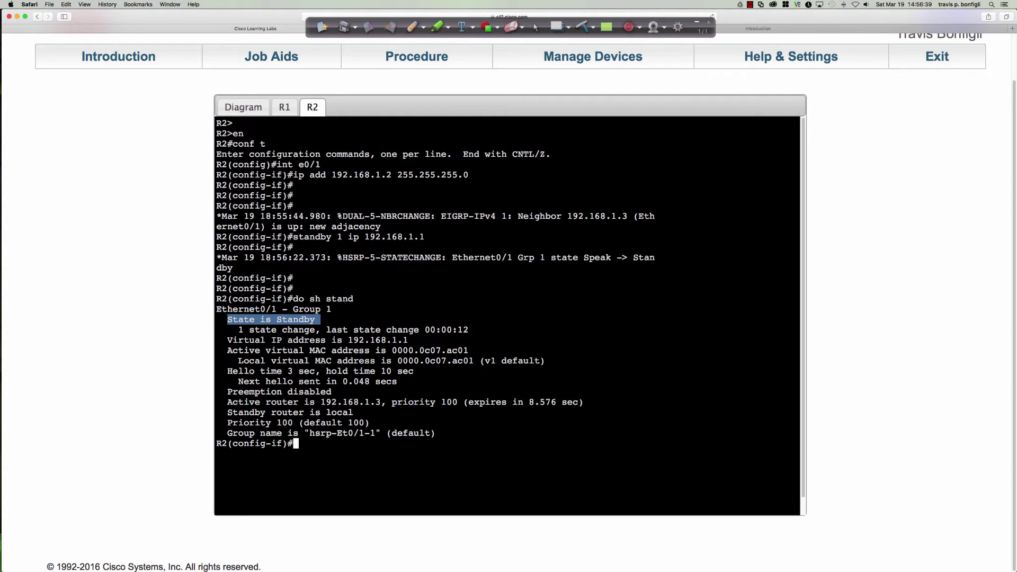
{"action": "left_click_drag", "start_coordinate": [485, 361], "coordinate": [501, 361]}
{"action": "left_click", "coordinate": [566, 337]}
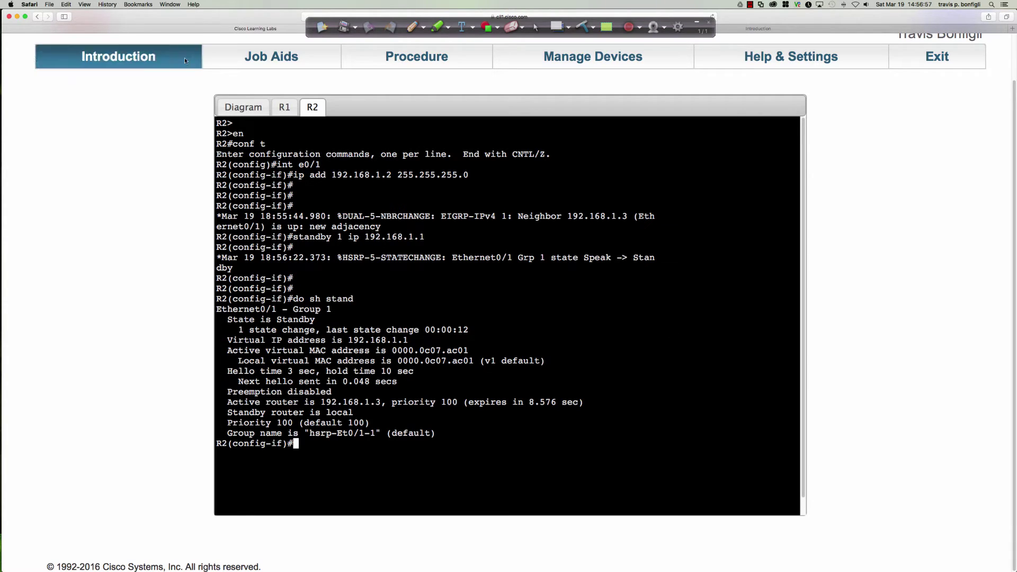
Return to the topology diagram and, with Ink2Go's pen, mark R1 with a red A and R2 with a red S
{"action": "left_click", "coordinate": [225, 105]}
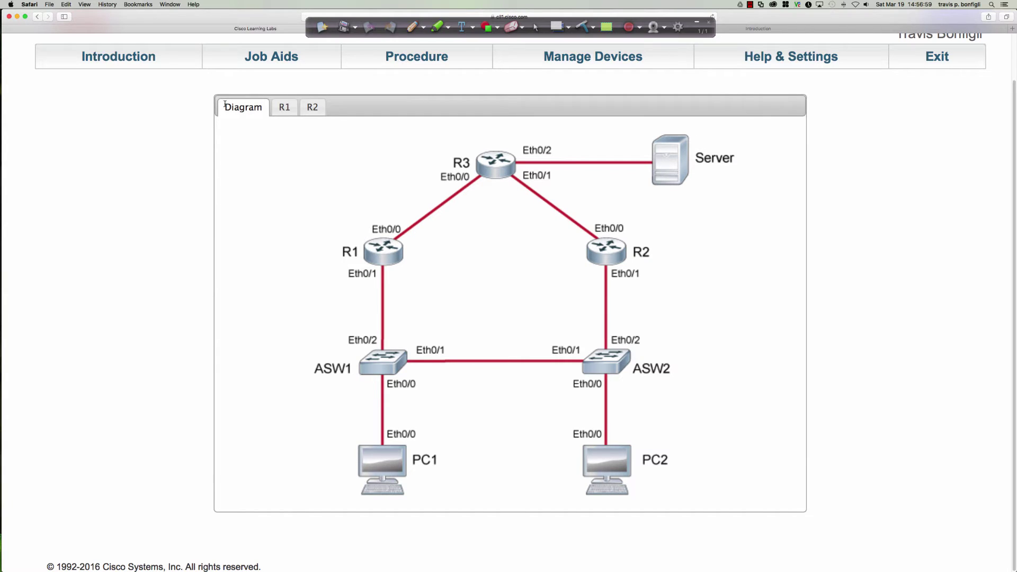
{"action": "left_click", "coordinate": [412, 27]}
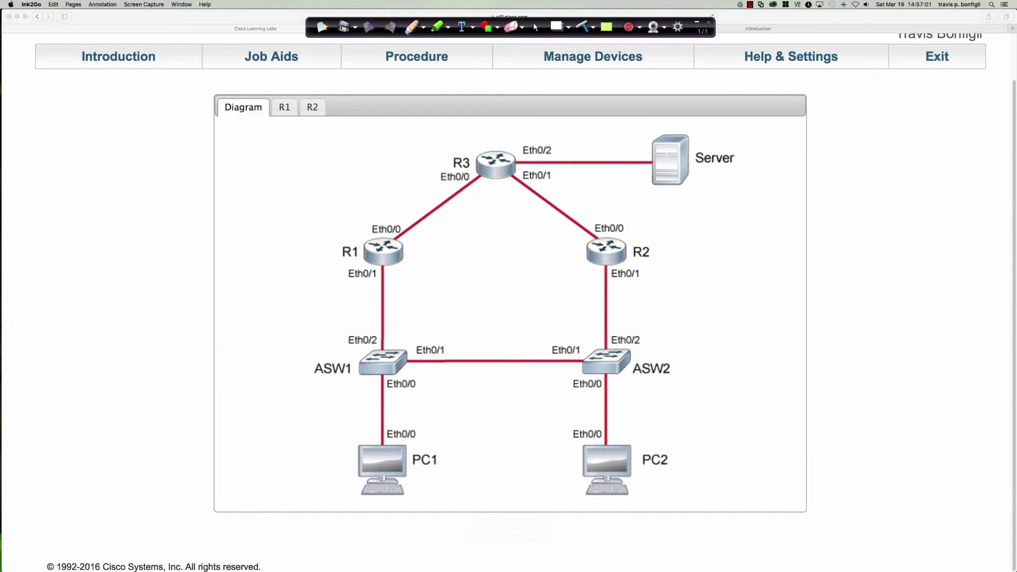
{"action": "left_click_drag", "start_coordinate": [355, 232], "coordinate": [361, 227]}
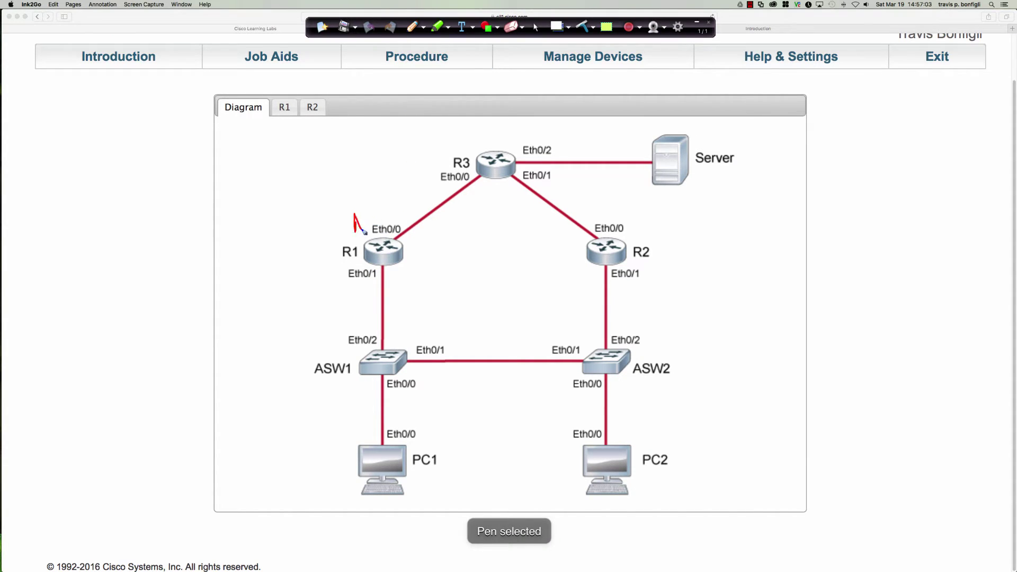
{"action": "left_click_drag", "start_coordinate": [620, 206], "coordinate": [603, 219]}
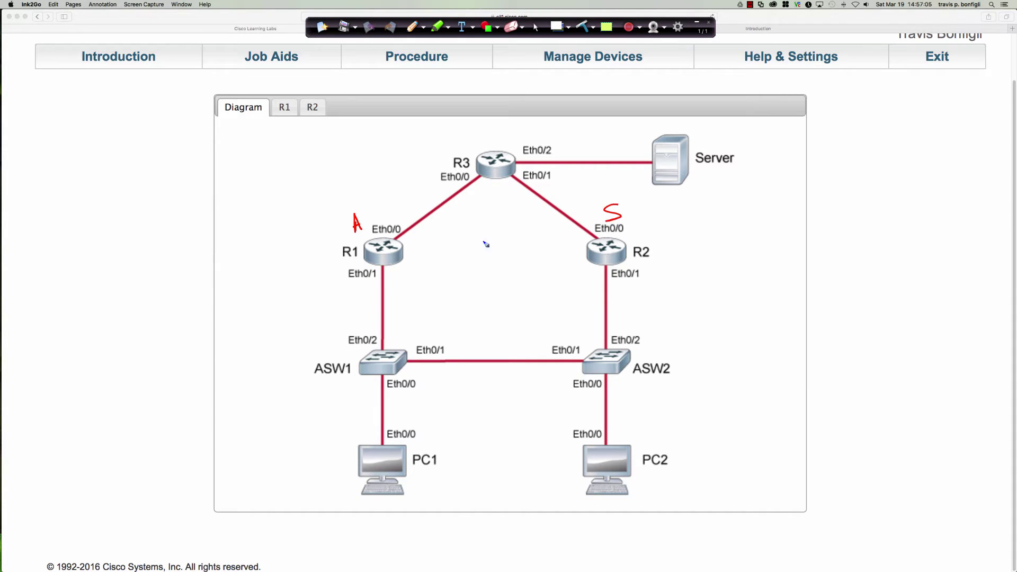
Write 192.168.1.1 above a circled VR between R1 and R2, with arrows from VR to both routers
{"action": "mouse_move", "coordinate": [487, 246]}
{"action": "left_mouse_down"}
{"action": "mouse_move", "coordinate": [464, 273]}
{"action": "mouse_move", "coordinate": [527, 278]}
{"action": "mouse_move", "coordinate": [521, 250]}
{"action": "mouse_move", "coordinate": [459, 236]}
{"action": "mouse_move", "coordinate": [493, 234]}
{"action": "mouse_move", "coordinate": [507, 220]}
{"action": "mouse_move", "coordinate": [537, 238]}
{"action": "left_mouse_up"}
{"action": "left_click", "coordinate": [514, 234]}
{"action": "left_click", "coordinate": [530, 234]}
{"action": "mouse_move", "coordinate": [479, 257]}
{"action": "left_mouse_down"}
{"action": "mouse_move", "coordinate": [496, 254]}
{"action": "mouse_move", "coordinate": [493, 275]}
{"action": "left_mouse_up"}
{"action": "left_click_drag", "start_coordinate": [494, 256], "coordinate": [511, 275]}
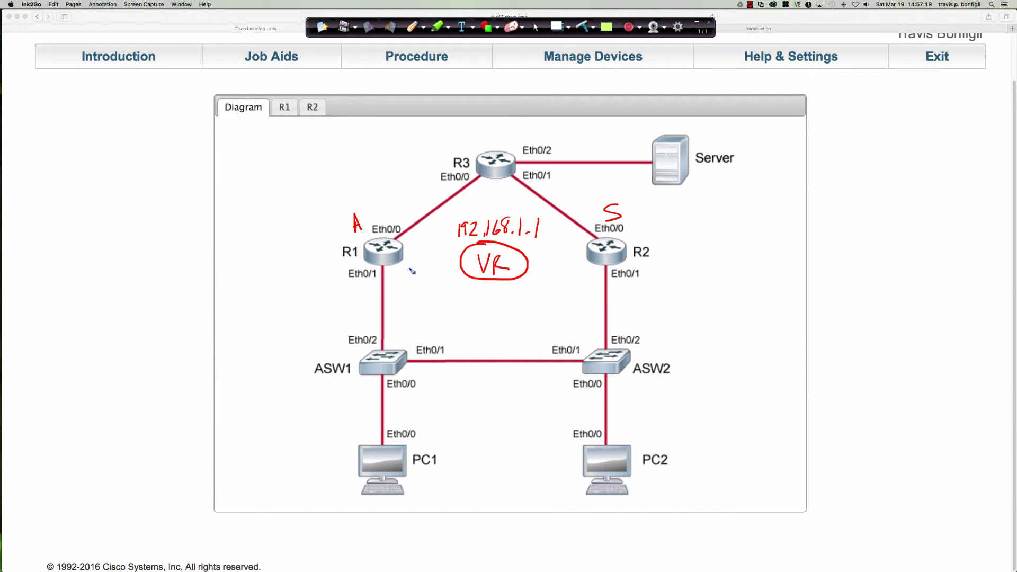
{"action": "mouse_move", "coordinate": [453, 269]}
{"action": "left_mouse_down"}
{"action": "mouse_move", "coordinate": [414, 263]}
{"action": "mouse_move", "coordinate": [434, 259]}
{"action": "left_mouse_up"}
{"action": "mouse_move", "coordinate": [538, 273]}
{"action": "left_mouse_down"}
{"action": "mouse_move", "coordinate": [578, 257]}
{"action": "mouse_move", "coordinate": [562, 257]}
{"action": "left_mouse_up"}
Circle the A at R1 and begin writing the virtual MAC beneath VR with 0000.0c
{"action": "left_click_drag", "start_coordinate": [343, 213], "coordinate": [366, 206]}
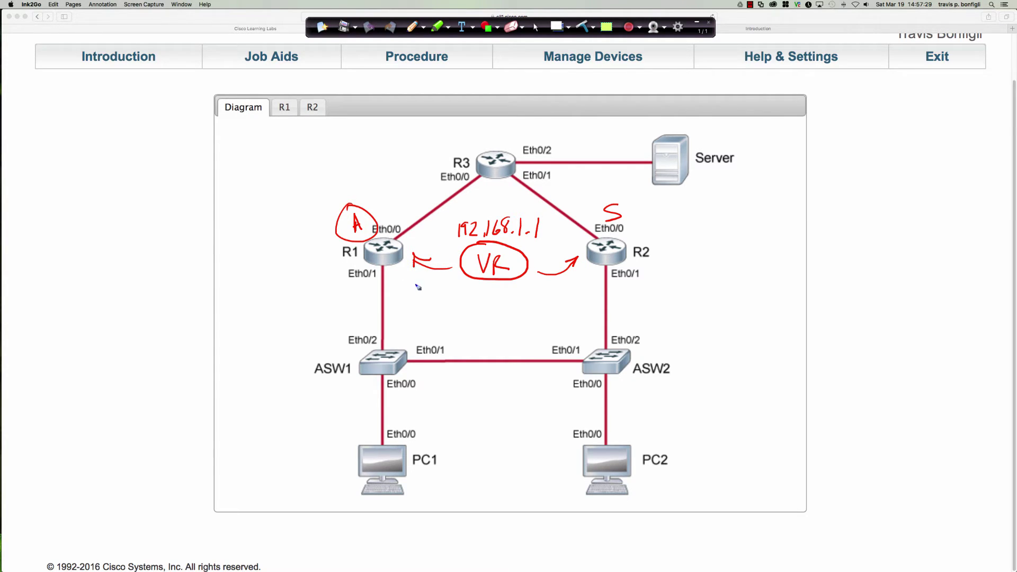
{"action": "left_click_drag", "start_coordinate": [401, 286], "coordinate": [476, 295]}
Release the pen, look through R1's terminal history in the browser for the HSRP virtual MAC, and return to the diagram
{"action": "left_click", "coordinate": [535, 27]}
{"action": "left_click", "coordinate": [288, 111]}
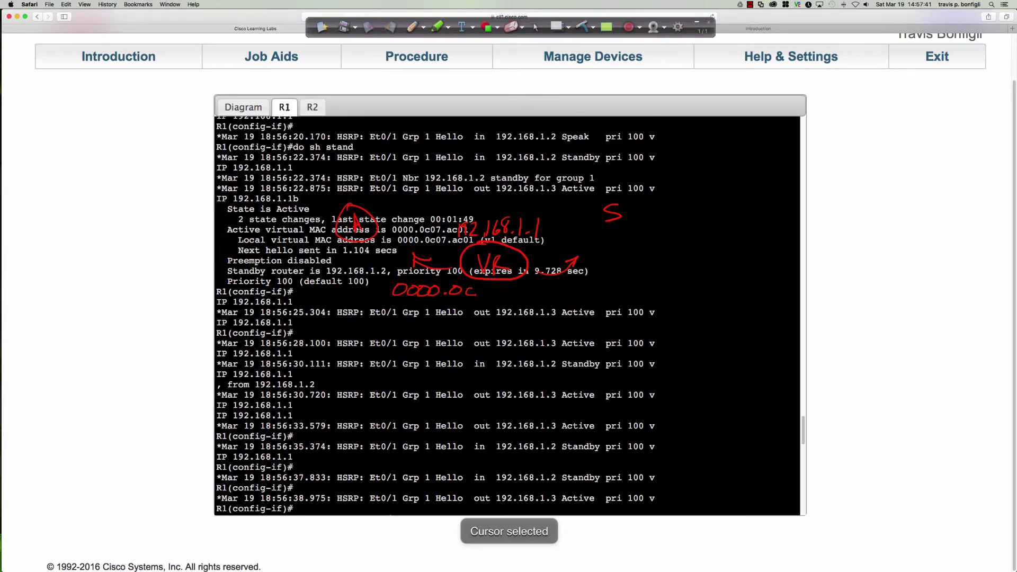
{"action": "scroll", "coordinate": [507, 316], "scroll_direction": "up", "scroll_amount": 10}
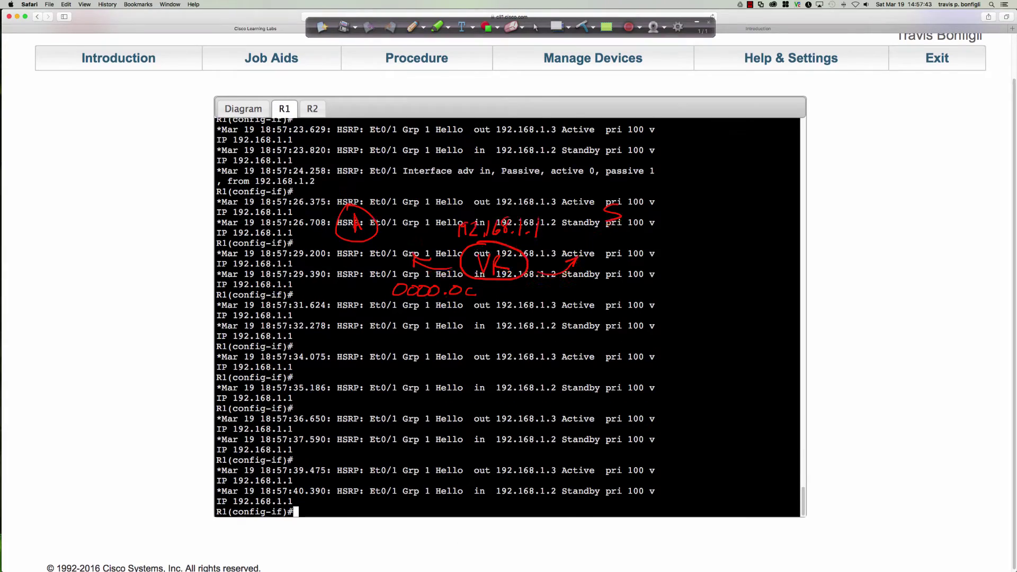
{"action": "scroll", "coordinate": [465, 302], "scroll_direction": "up", "scroll_amount": 10}
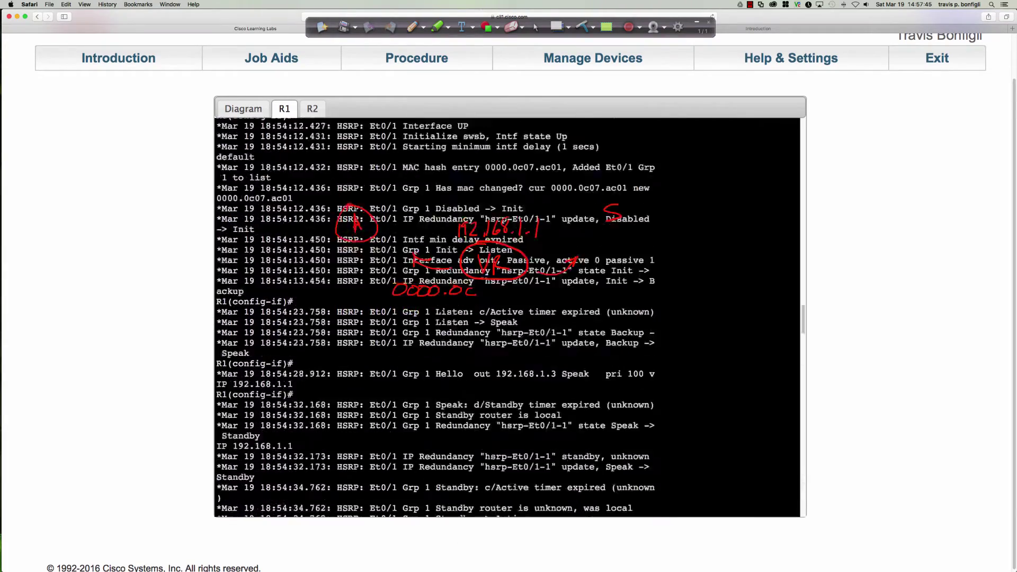
{"action": "scroll", "coordinate": [466, 302], "scroll_direction": "down", "scroll_amount": 15}
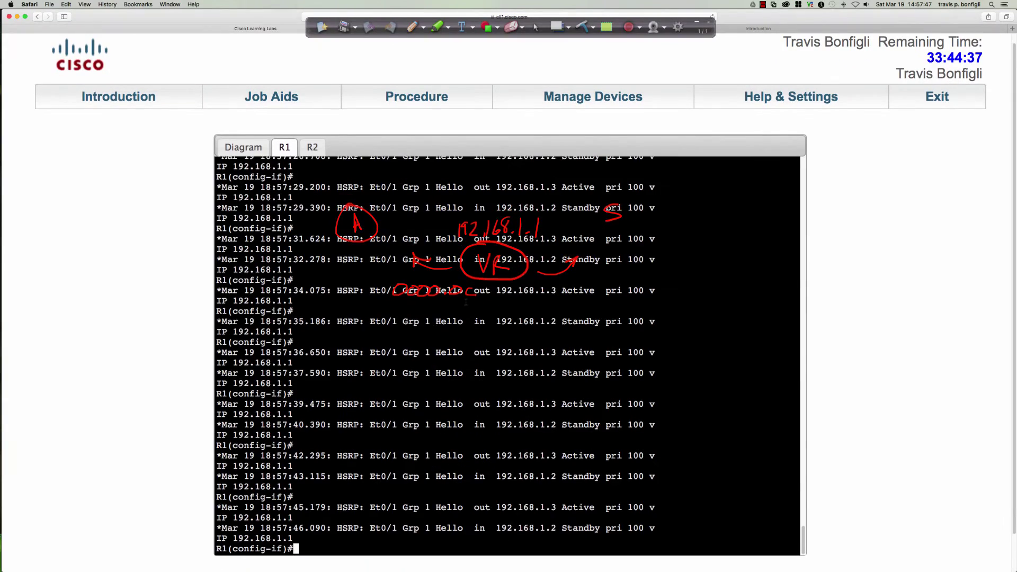
{"action": "scroll", "coordinate": [466, 302], "scroll_direction": "up", "scroll_amount": 15}
{"action": "scroll", "coordinate": [466, 302], "scroll_direction": "up", "scroll_amount": 3}
{"action": "scroll", "coordinate": [466, 302], "scroll_direction": "down", "scroll_amount": 15}
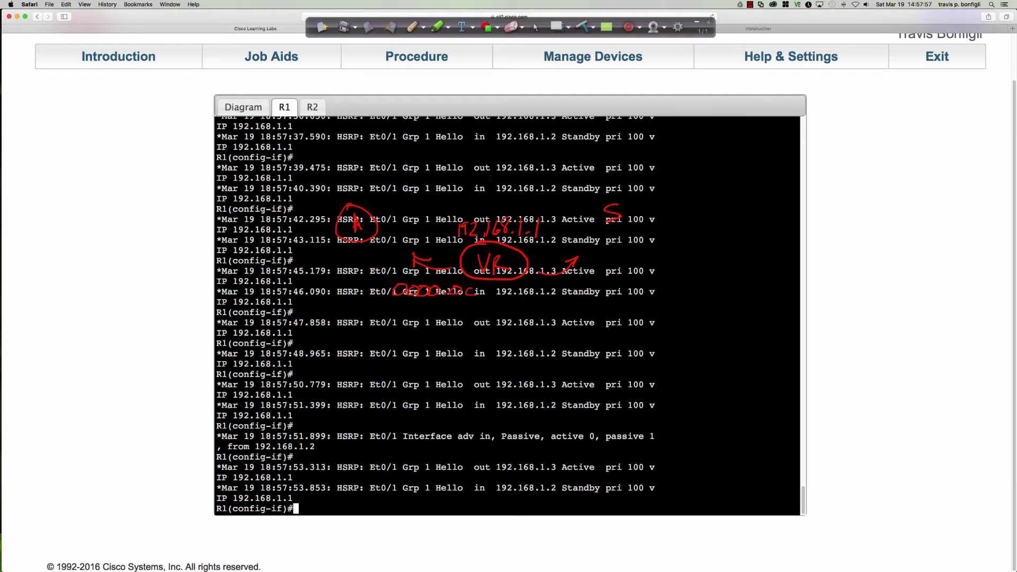
{"action": "left_click", "coordinate": [261, 105]}
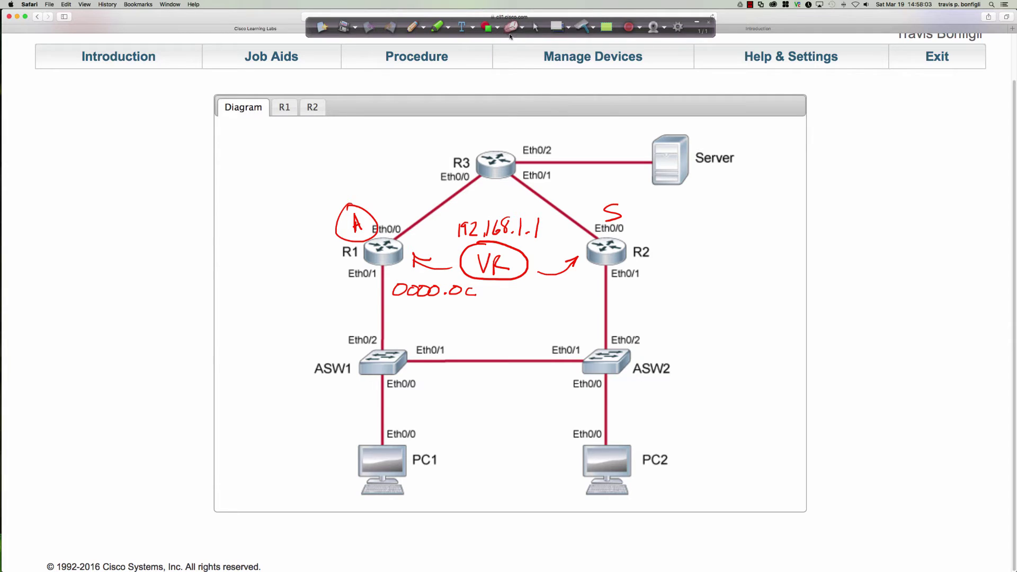
Complete the handwritten virtual MAC beneath VR as 0000.0c07.acXX in red pen
{"action": "left_click", "coordinate": [411, 27]}
{"action": "mouse_move", "coordinate": [488, 287]}
{"action": "left_mouse_down"}
{"action": "mouse_move", "coordinate": [482, 297]}
{"action": "mouse_move", "coordinate": [488, 287]}
{"action": "left_mouse_up"}
{"action": "mouse_move", "coordinate": [497, 287]}
{"action": "left_mouse_down"}
{"action": "mouse_move", "coordinate": [507, 286]}
{"action": "mouse_move", "coordinate": [500, 296]}
{"action": "mouse_move", "coordinate": [580, 299]}
{"action": "left_mouse_up"}
{"action": "left_click", "coordinate": [509, 295]}
Draw an arrow from the underlined XX to the note Group # HEX, and write 01 beneath XX
{"action": "mouse_move", "coordinate": [581, 285]}
{"action": "left_mouse_down"}
{"action": "mouse_move", "coordinate": [566, 299]}
{"action": "mouse_move", "coordinate": [669, 287]}
{"action": "mouse_move", "coordinate": [655, 294]}
{"action": "left_mouse_up"}
{"action": "mouse_move", "coordinate": [691, 281]}
{"action": "left_mouse_down"}
{"action": "mouse_move", "coordinate": [680, 280]}
{"action": "mouse_move", "coordinate": [688, 293]}
{"action": "mouse_move", "coordinate": [739, 293]}
{"action": "mouse_move", "coordinate": [755, 272]}
{"action": "left_mouse_up"}
{"action": "mouse_move", "coordinate": [735, 282]}
{"action": "left_mouse_down"}
{"action": "mouse_move", "coordinate": [756, 280]}
{"action": "mouse_move", "coordinate": [771, 300]}
{"action": "mouse_move", "coordinate": [783, 297]}
{"action": "left_mouse_up"}
{"action": "mouse_move", "coordinate": [770, 285]}
{"action": "left_mouse_down"}
{"action": "mouse_move", "coordinate": [785, 284]}
{"action": "mouse_move", "coordinate": [788, 296]}
{"action": "left_mouse_up"}
{"action": "mouse_move", "coordinate": [788, 296]}
{"action": "left_mouse_down"}
{"action": "mouse_move", "coordinate": [801, 294]}
{"action": "mouse_move", "coordinate": [802, 271]}
{"action": "left_mouse_up"}
{"action": "mouse_move", "coordinate": [789, 283]}
{"action": "left_mouse_down"}
{"action": "mouse_move", "coordinate": [815, 295]}
{"action": "mouse_move", "coordinate": [802, 297]}
{"action": "left_mouse_up"}
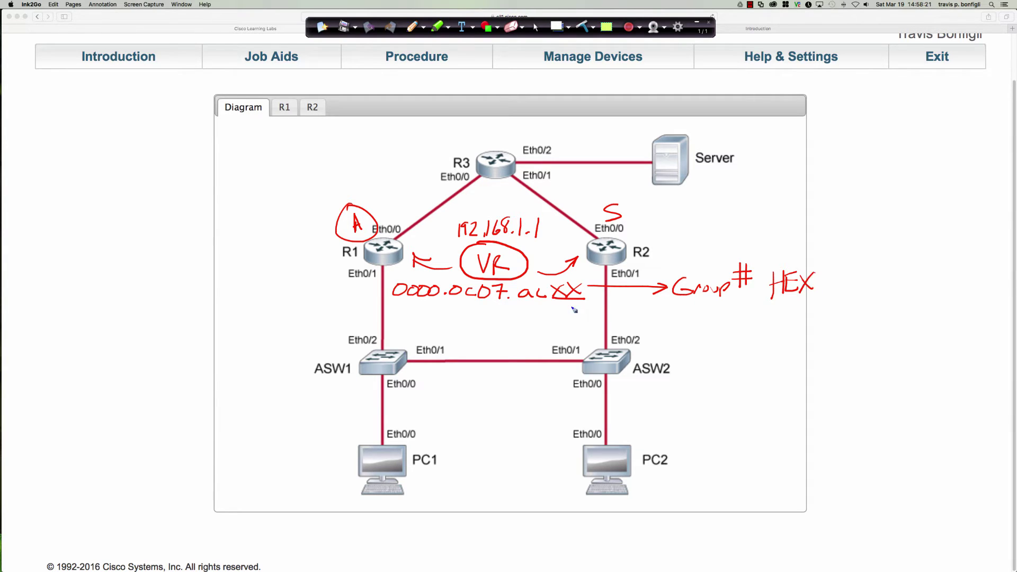
{"action": "left_click_drag", "start_coordinate": [563, 306], "coordinate": [581, 322]}
Write 129 beside the diagram with an arrow down to binary 1000 0001, and split the two nibbles with a wavy line
{"action": "mouse_move", "coordinate": [840, 220]}
{"action": "left_mouse_down"}
{"action": "mouse_move", "coordinate": [838, 244]}
{"action": "mouse_move", "coordinate": [877, 244]}
{"action": "mouse_move", "coordinate": [878, 229]}
{"action": "mouse_move", "coordinate": [874, 271]}
{"action": "left_mouse_up"}
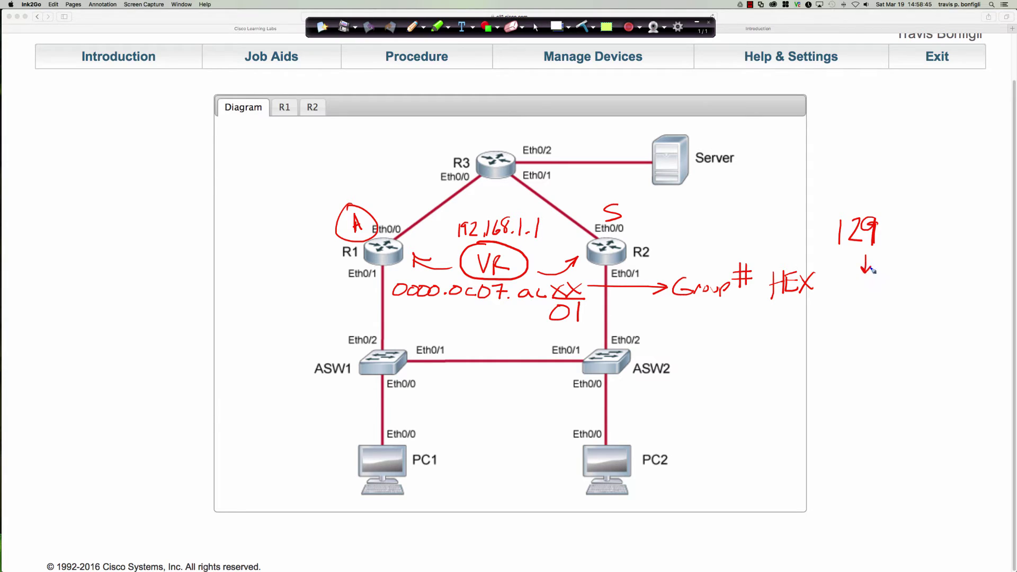
{"action": "mouse_move", "coordinate": [818, 300]}
{"action": "left_mouse_down"}
{"action": "mouse_move", "coordinate": [816, 325]}
{"action": "mouse_move", "coordinate": [832, 304]}
{"action": "mouse_move", "coordinate": [898, 304]}
{"action": "left_mouse_up"}
{"action": "left_click_drag", "start_coordinate": [913, 303], "coordinate": [926, 305]}
{"action": "left_click_drag", "start_coordinate": [946, 300], "coordinate": [942, 320]}
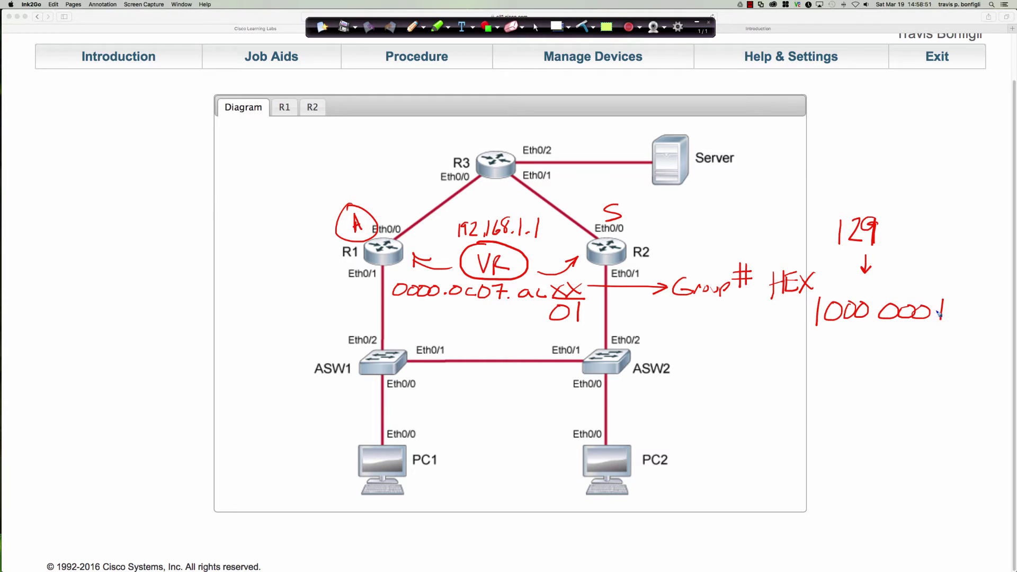
{"action": "left_click_drag", "start_coordinate": [875, 278], "coordinate": [876, 344]}
Write 8 and 1 under the two nibbles and join them with lines leading to [0x81] = 129
{"action": "mouse_move", "coordinate": [849, 351]}
{"action": "left_mouse_down"}
{"action": "mouse_move", "coordinate": [837, 372]}
{"action": "mouse_move", "coordinate": [849, 352]}
{"action": "mouse_move", "coordinate": [909, 375]}
{"action": "mouse_move", "coordinate": [877, 403]}
{"action": "mouse_move", "coordinate": [897, 387]}
{"action": "left_mouse_up"}
{"action": "mouse_move", "coordinate": [878, 425]}
{"action": "left_mouse_down"}
{"action": "mouse_move", "coordinate": [885, 441]}
{"action": "mouse_move", "coordinate": [842, 427]}
{"action": "mouse_move", "coordinate": [862, 443]}
{"action": "mouse_move", "coordinate": [846, 449]}
{"action": "mouse_move", "coordinate": [898, 416]}
{"action": "mouse_move", "coordinate": [883, 448]}
{"action": "mouse_move", "coordinate": [913, 433]}
{"action": "left_mouse_up"}
{"action": "left_click_drag", "start_coordinate": [903, 438], "coordinate": [954, 444]}
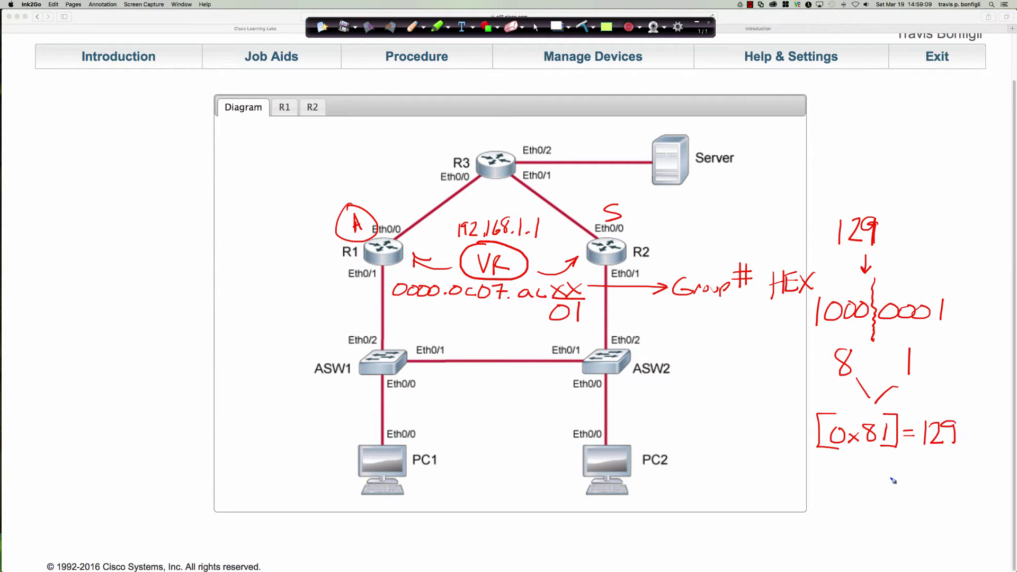
Label 129 as Group with an arrow to the binary value, and circle the digits 8 and 1
{"action": "mouse_move", "coordinate": [858, 191]}
{"action": "left_mouse_down"}
{"action": "mouse_move", "coordinate": [846, 206]}
{"action": "mouse_move", "coordinate": [892, 203]}
{"action": "mouse_move", "coordinate": [892, 290]}
{"action": "mouse_move", "coordinate": [901, 284]}
{"action": "left_mouse_up"}
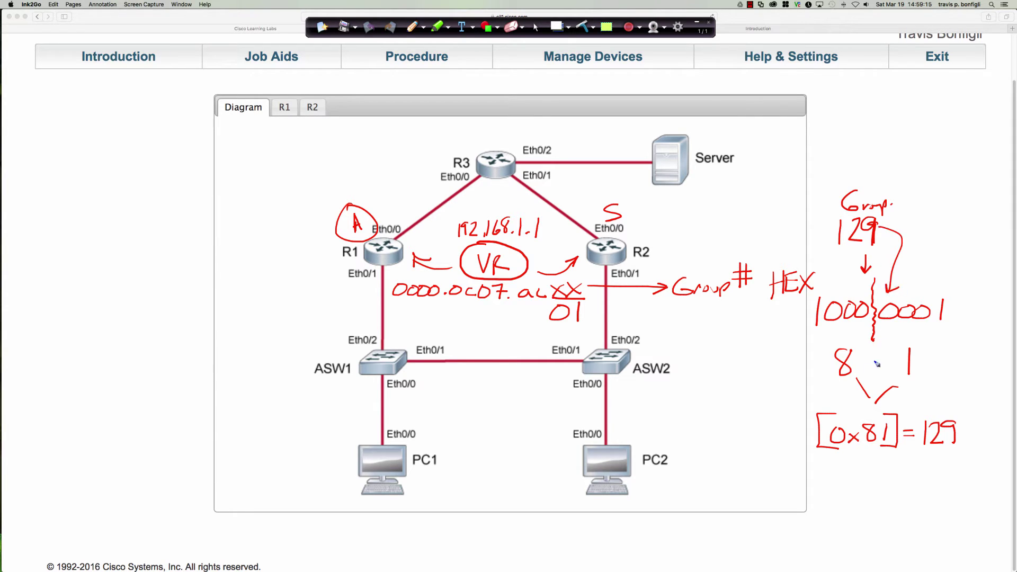
{"action": "left_click_drag", "start_coordinate": [870, 328], "coordinate": [818, 342]}
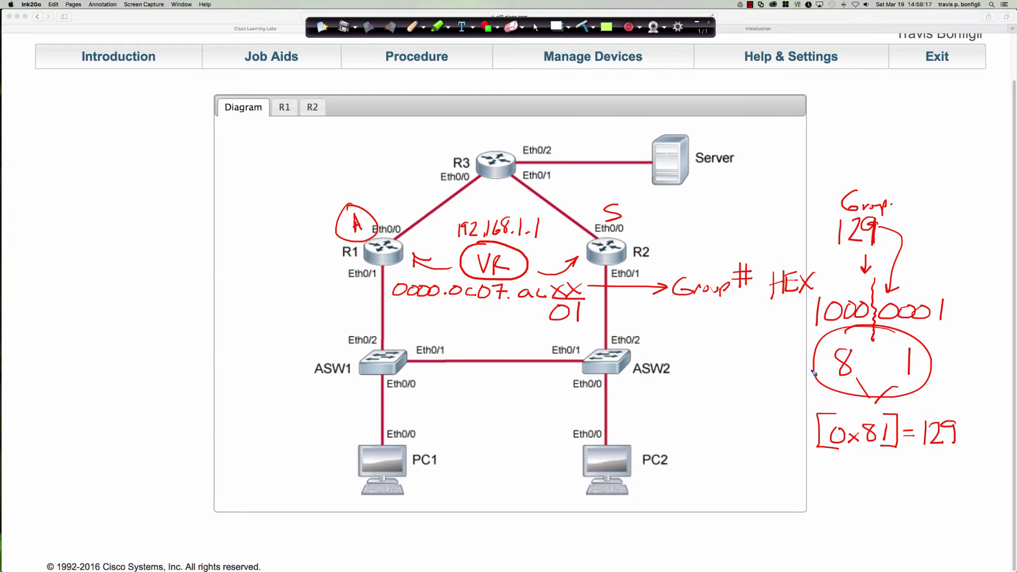
Clear all pen annotations from the topology diagram, return to the normal cursor, and open R2's console
{"action": "mouse_move", "coordinate": [548, 329]}
{"action": "left_mouse_down"}
{"action": "mouse_move", "coordinate": [587, 325]}
{"action": "mouse_move", "coordinate": [553, 326]}
{"action": "left_mouse_up"}
{"action": "left_click", "coordinate": [582, 27]}
{"action": "left_click", "coordinate": [536, 27]}
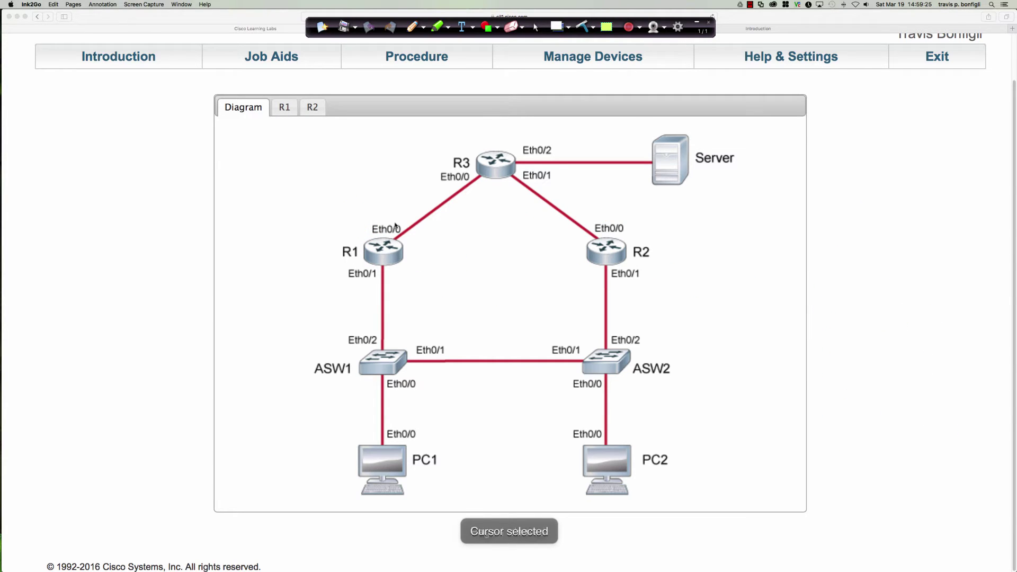
{"action": "left_click", "coordinate": [377, 253]}
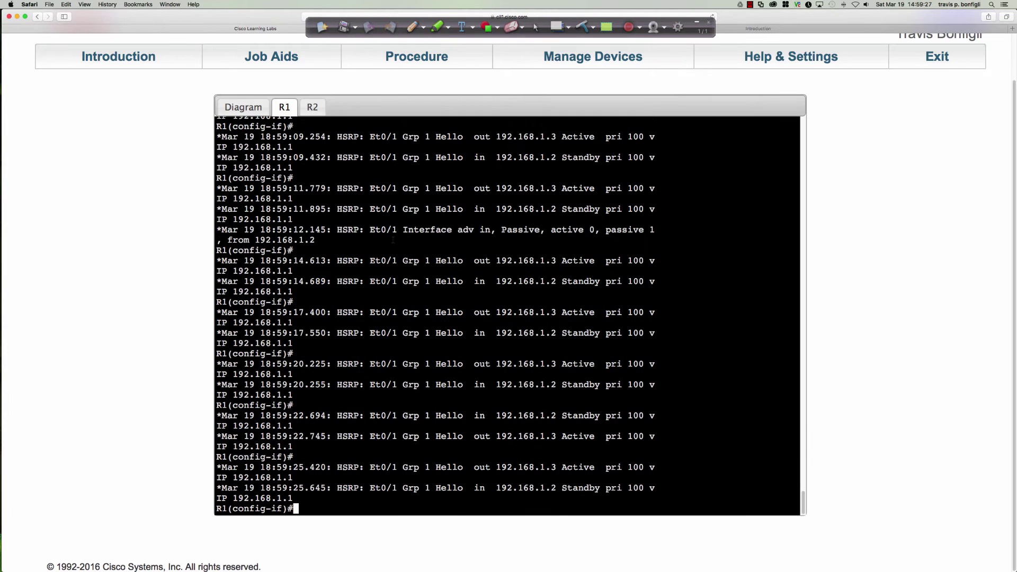
{"action": "left_click", "coordinate": [317, 106]}
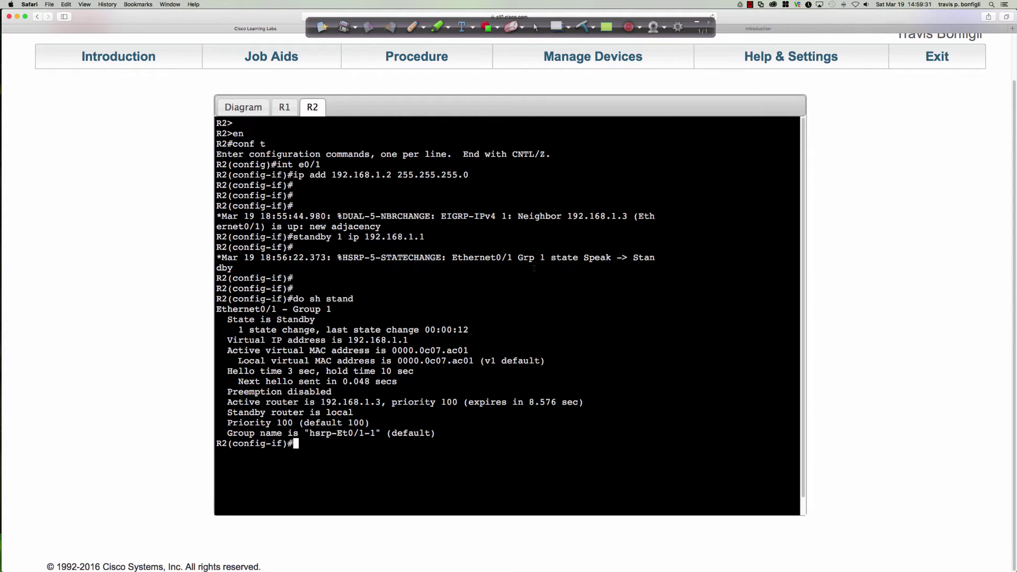
Assign virtual IP 10.10.10.1 to HSRP group 129 on R2's e0/1 interface
{"action": "key", "text": "Return"}
{"action": "key", "text": "Return"}
{"action": "key", "text": "Return"}
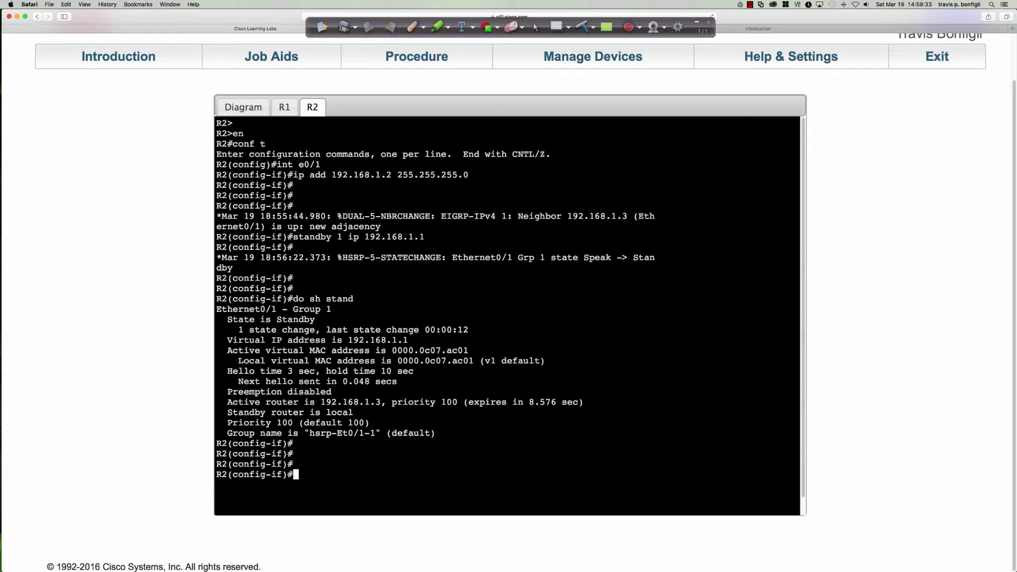
{"action": "type", "text": "stand"}
{"action": "key", "text": "Tab"}
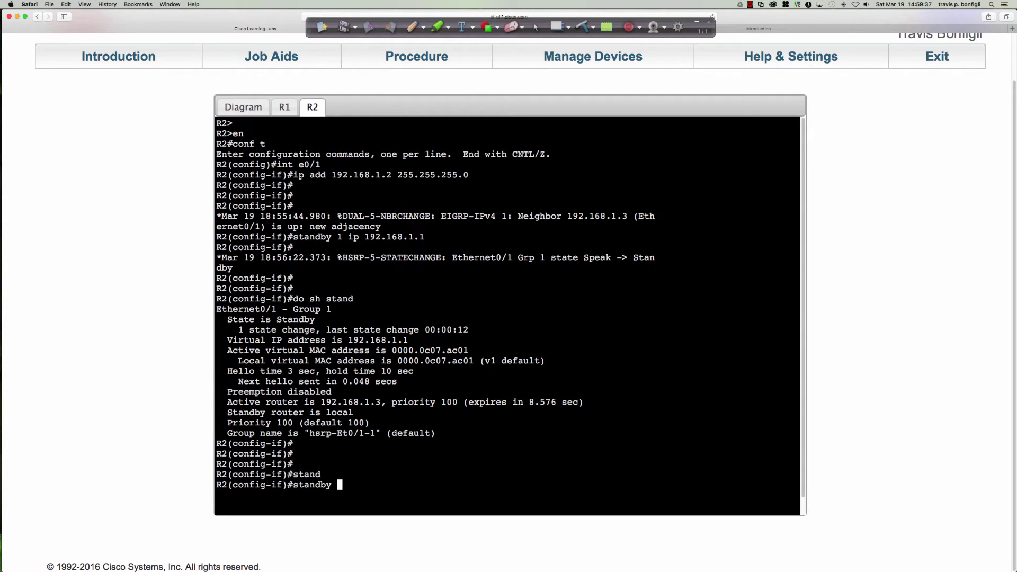
{"action": "type", "text": "129 ip 10.10.10.1"}
{"action": "key", "text": "Return"}
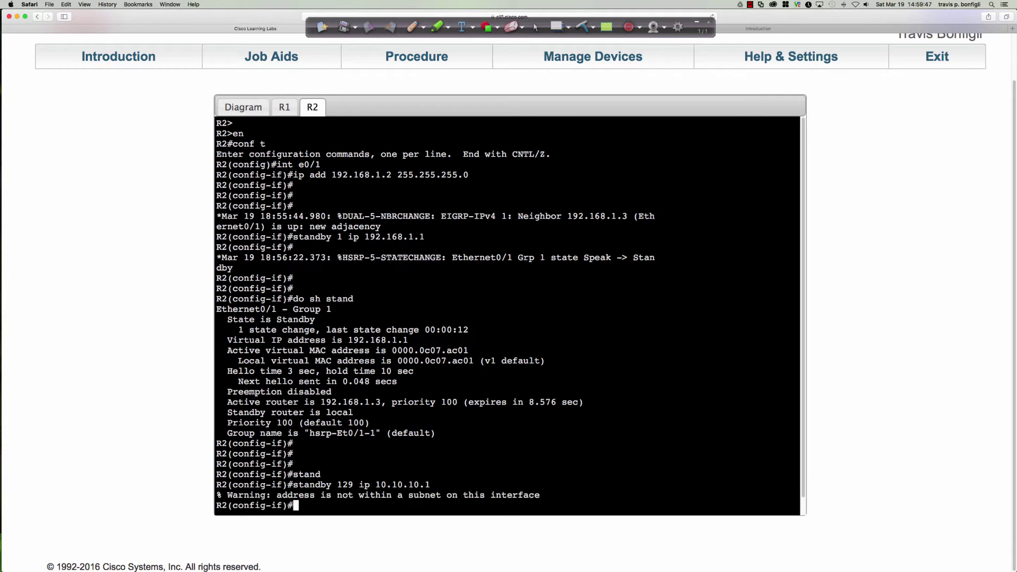
Try to assign virtual IP 192.168.1.1 to HSRP group 129 by editing the previous standby command
{"action": "key", "text": "Up"}
{"action": "key", "text": "BackSpace"}
{"action": "key", "text": "BackSpace"}
{"action": "key", "text": "BackSpace"}
{"action": "key", "text": "BackSpace"}
{"action": "key", "text": "BackSpace"}
{"action": "key", "text": "BackSpace"}
{"action": "key", "text": "BackSpace"}
{"action": "key", "text": "BackSpace"}
{"action": "key", "text": "BackSpace"}
{"action": "key", "text": "BackSpace"}
{"action": "key", "text": "BackSpace"}
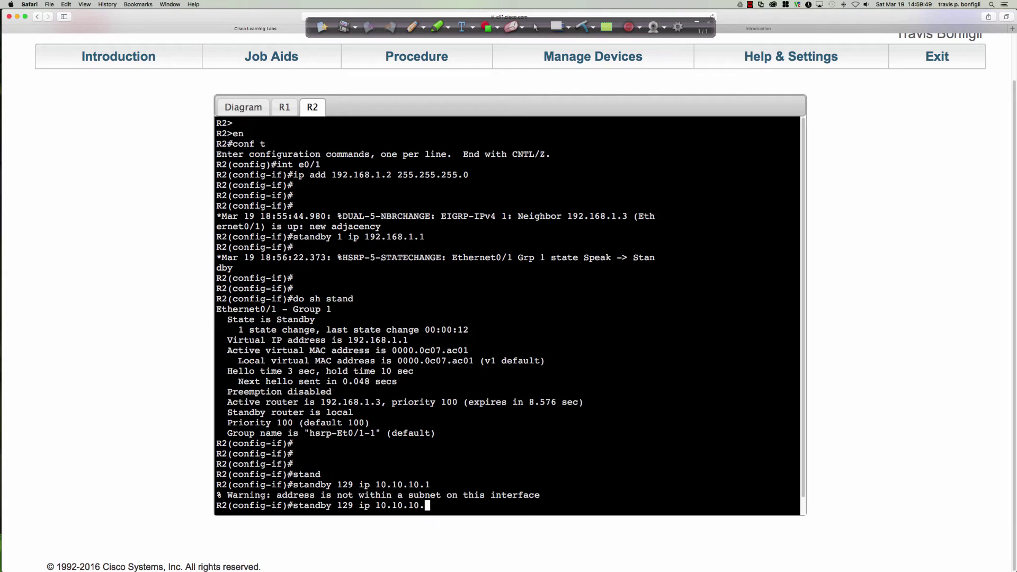
{"action": "type", "text": "192.168.1.1"}
{"action": "key", "text": "Return"}
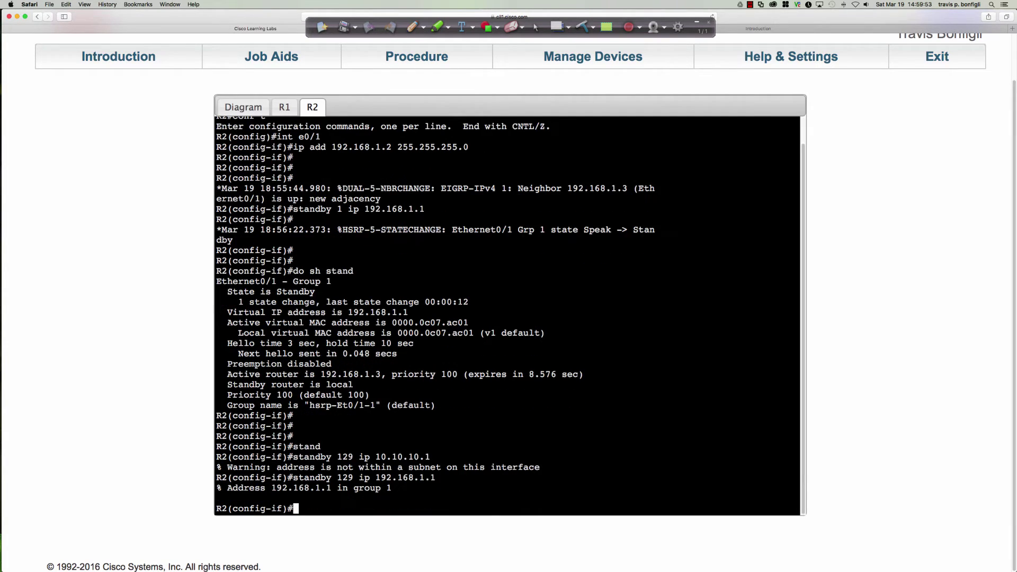
Try the command no standby 1 ip add 192.168.1.1, and display the running configuration of interface e0/1
{"action": "type", "text": "no standby 1 ip add "}
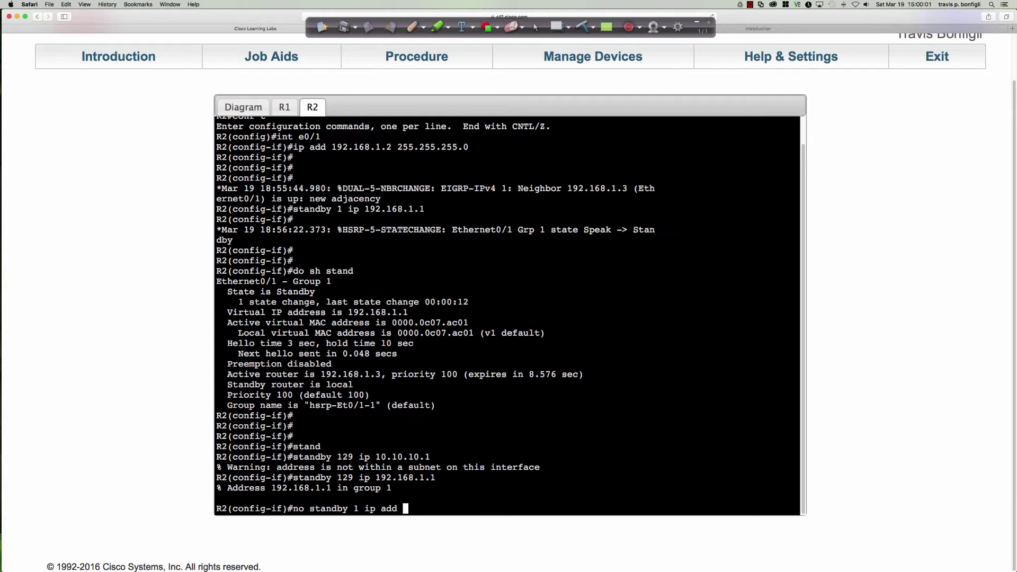
{"action": "type", "text": "192.168.1.1"}
{"action": "key", "text": "Return"}
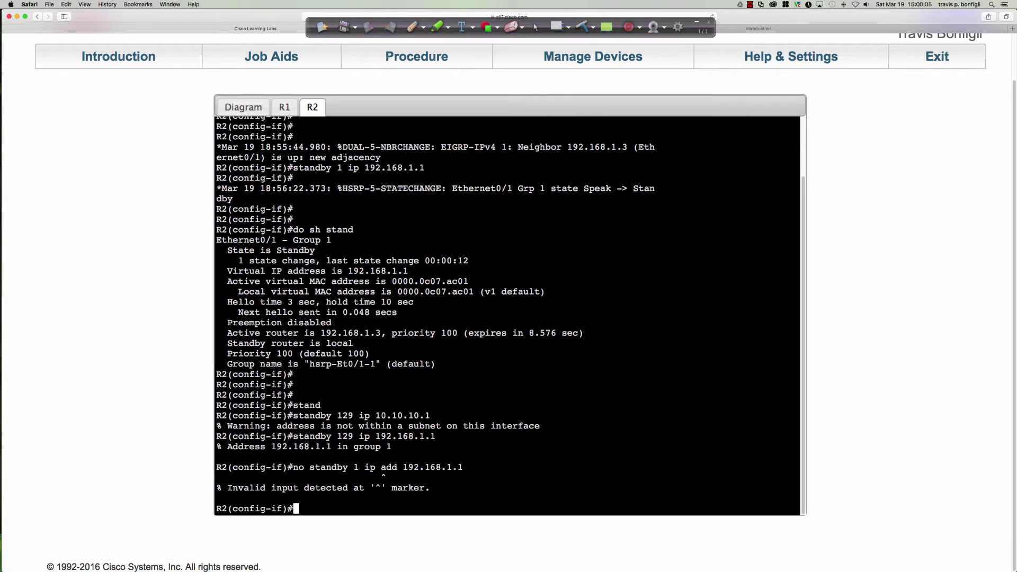
{"action": "type", "text": "do sh run int e0/1"}
{"action": "key", "text": "Return"}
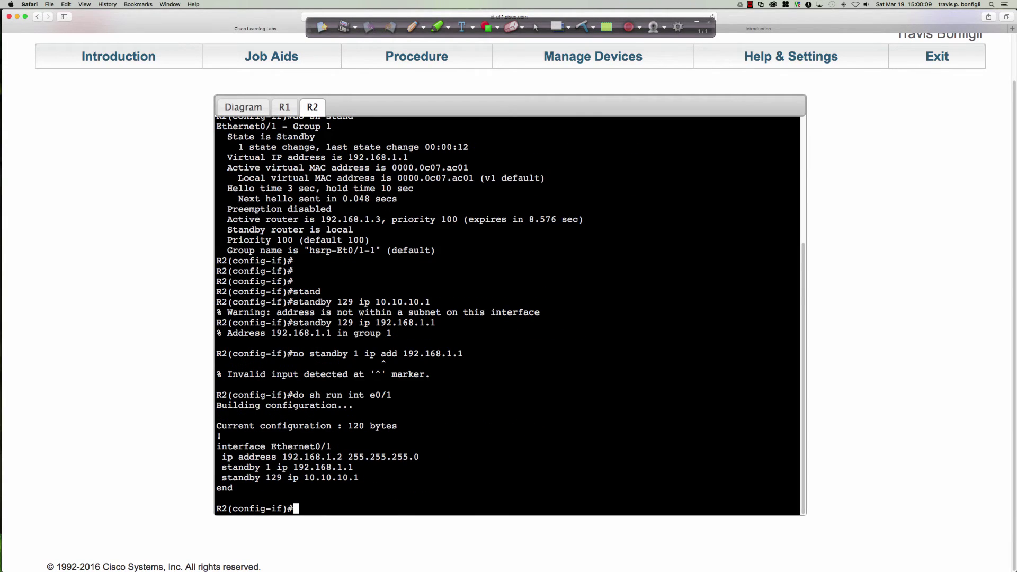
Remove virtual IP 10.10.10.1 from HSRP group 129 on R2
{"action": "type", "text": "no standby 1"}
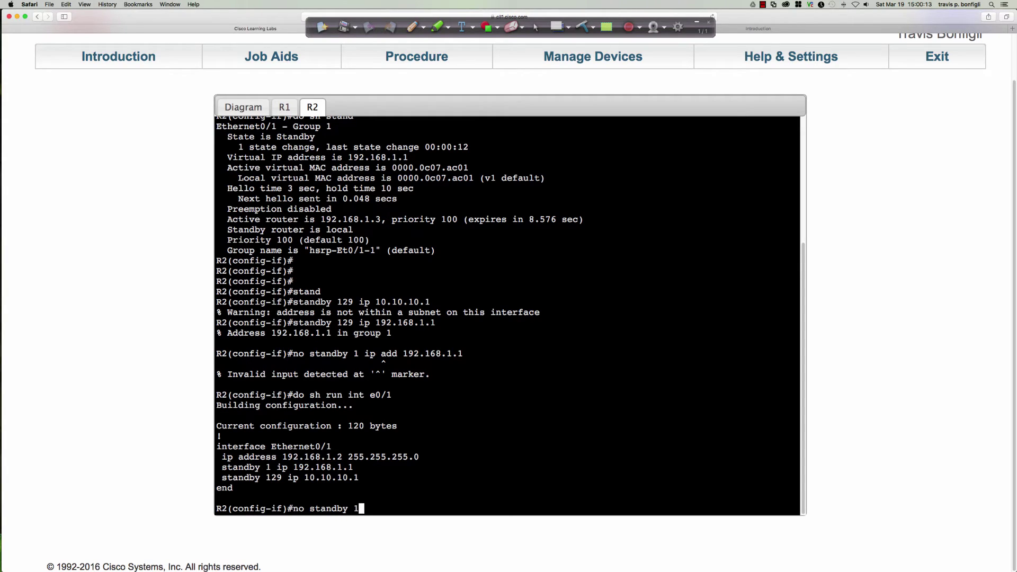
{"action": "type", "text": "29 ip 101"}
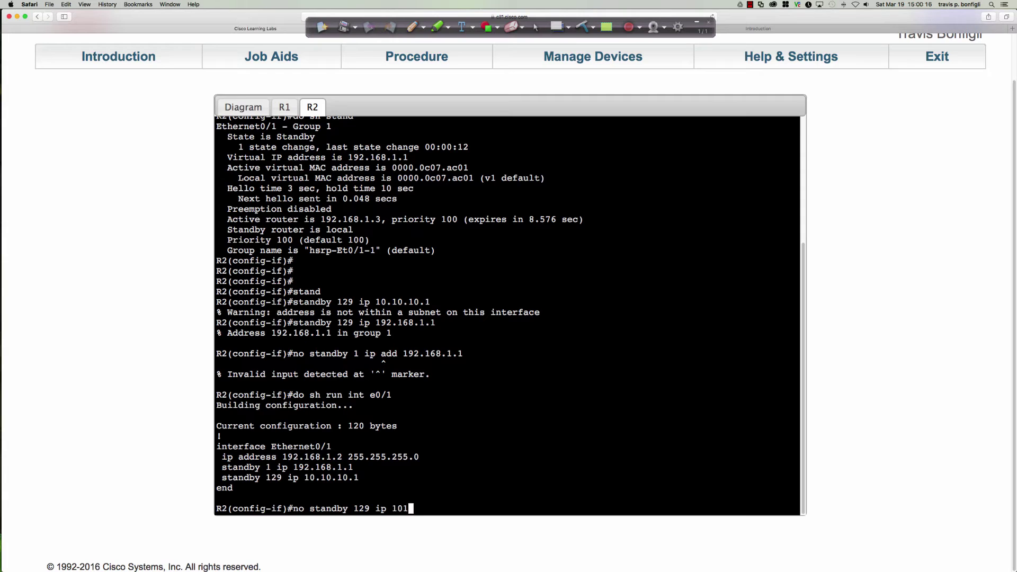
{"action": "key", "text": "BackSpace"}
{"action": "type", "text": ".10.10.10"}
{"action": "key", "text": "Return"}
Remove virtual IP 192.168.1.1 from HSRP group 1 on R2 and assign it to group 129
{"action": "type", "text": "no s"}
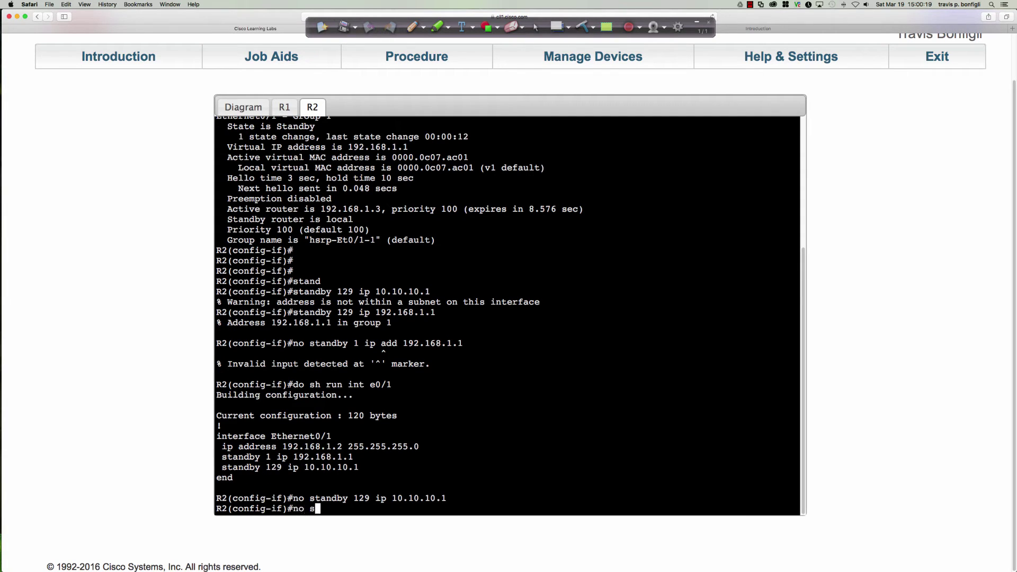
{"action": "type", "text": "tandby 1 ip 192.168.1.1"}
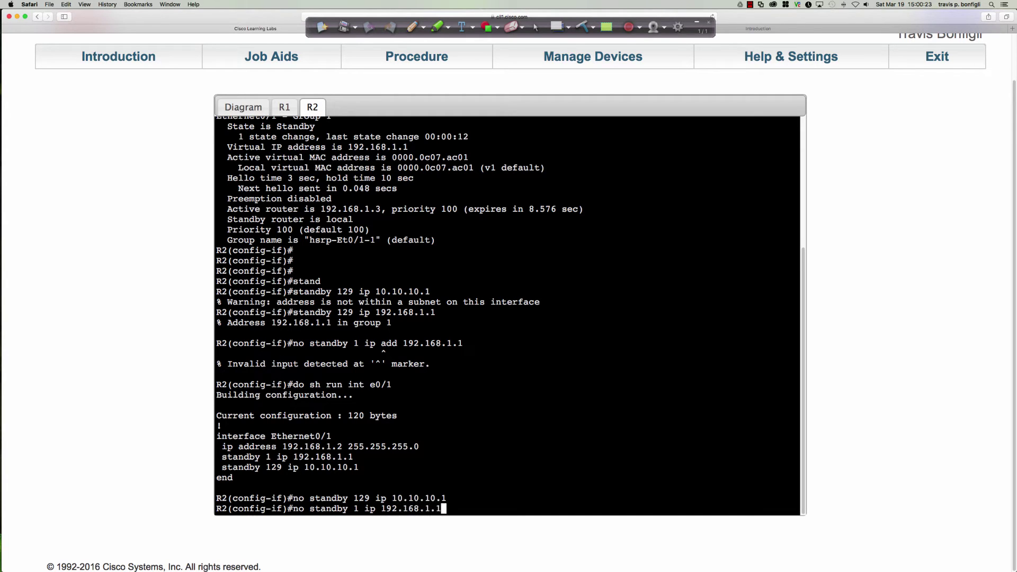
{"action": "key", "text": "Return"}
{"action": "type", "text": "standby"}
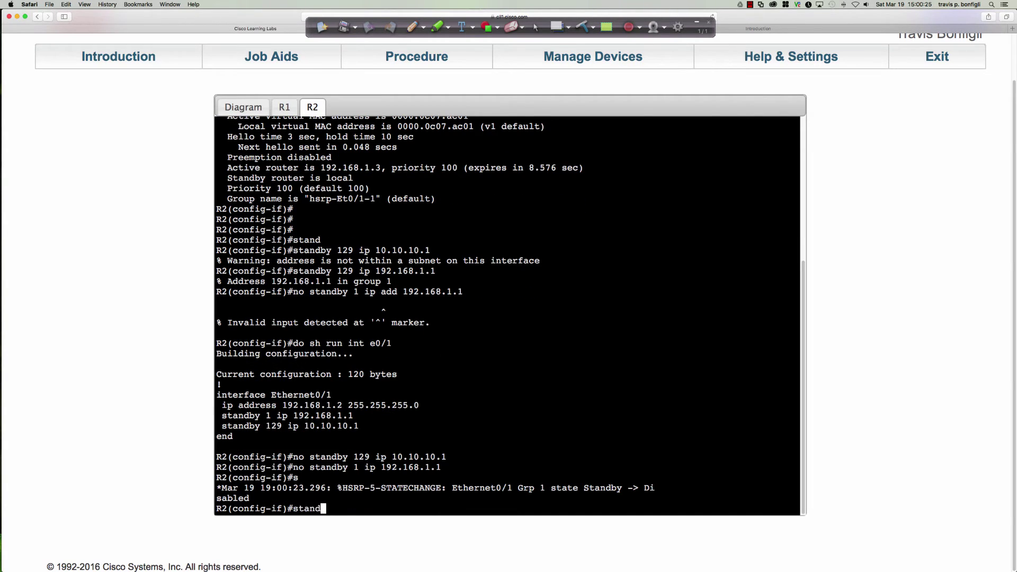
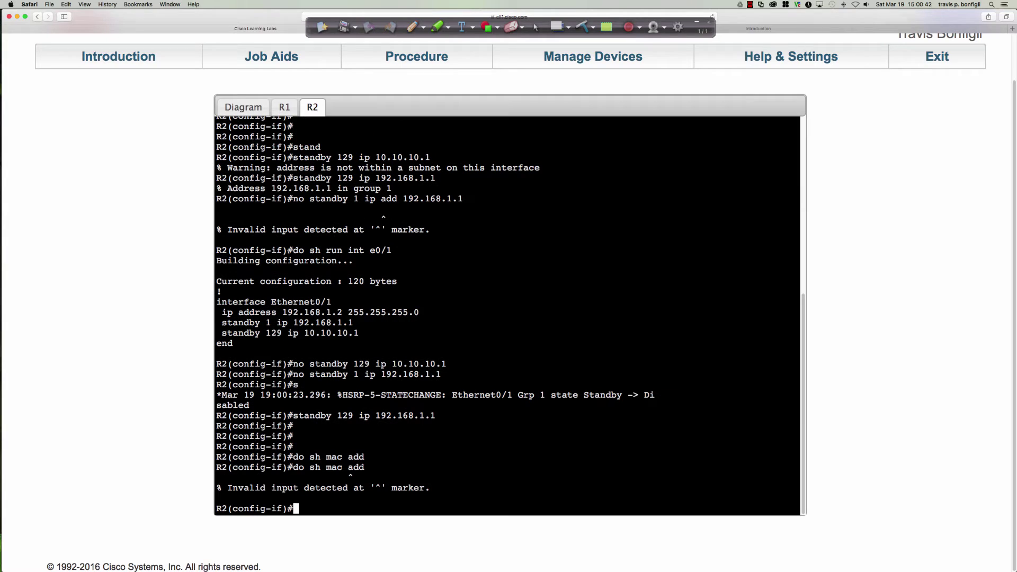
Try to display R2's MAC address table from interface configuration mode
{"action": "type", "text": "do sh mac"}
{"action": "key", "text": "Tab"}
{"action": "key", "text": "Return"}
{"action": "key", "text": "Up"}
{"action": "type", "text": "address"}
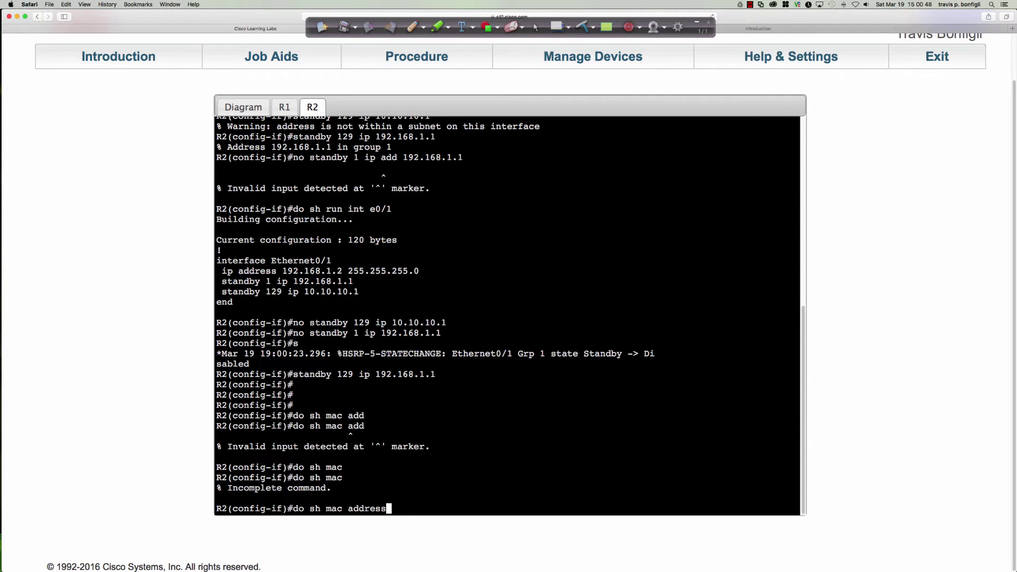
{"action": "key", "text": "Return"}
Exit to privileged mode on R2 and try the sh mac add and sh mac-add commands
{"action": "type", "text": "end"}
{"action": "key", "text": "Return"}
{"action": "type", "text": "sh mac add"}
{"action": "key", "text": "Tab"}
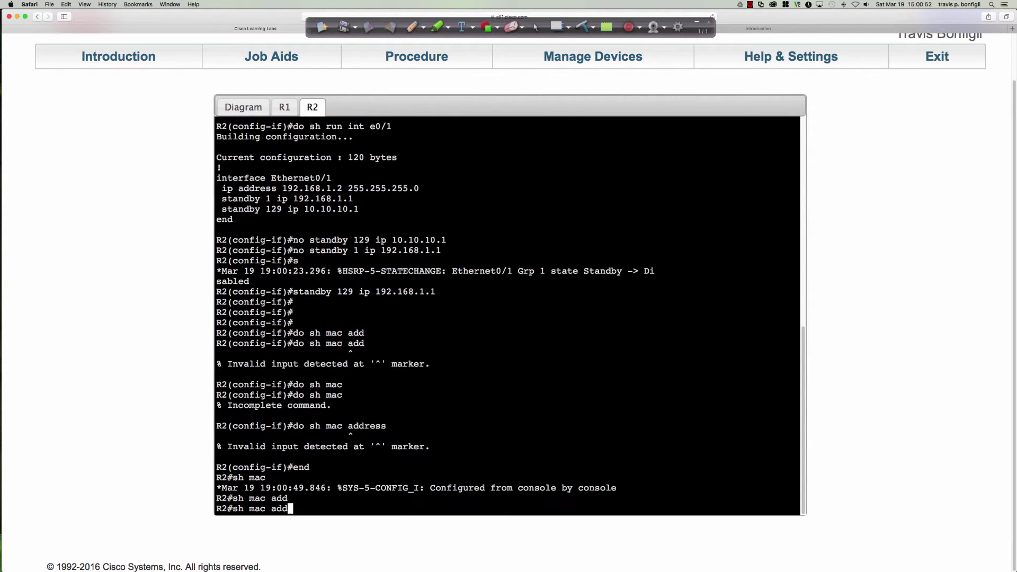
{"action": "key", "text": "BackSpace"}
{"action": "key", "text": "BackSpace"}
{"action": "key", "text": "BackSpace"}
{"action": "key", "text": "BackSpace"}
{"action": "type", "text": "-add"}
{"action": "key", "text": "Tab"}
{"action": "key", "text": "BackSpace"}
{"action": "key", "text": "BackSpace"}
{"action": "key", "text": "BackSpace"}
{"action": "key", "text": "BackSpace"}
{"action": "key", "text": "BackSpace"}
{"action": "key", "text": "BackSpace"}
{"action": "key", "text": "BackSpace"}
{"action": "key", "text": "BackSpace"}
{"action": "key", "text": "BackSpace"}
{"action": "key", "text": "BackSpace"}
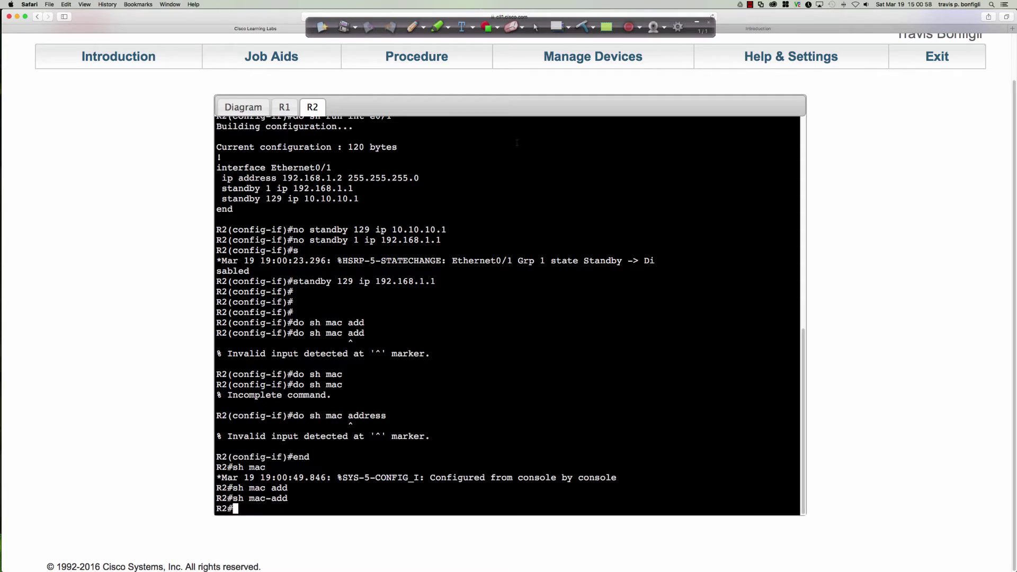
Open ASW2's console from the diagram, enter privileged mode, and display the MAC address table to examine the virtual MAC's ending
{"action": "left_click", "coordinate": [245, 107]}
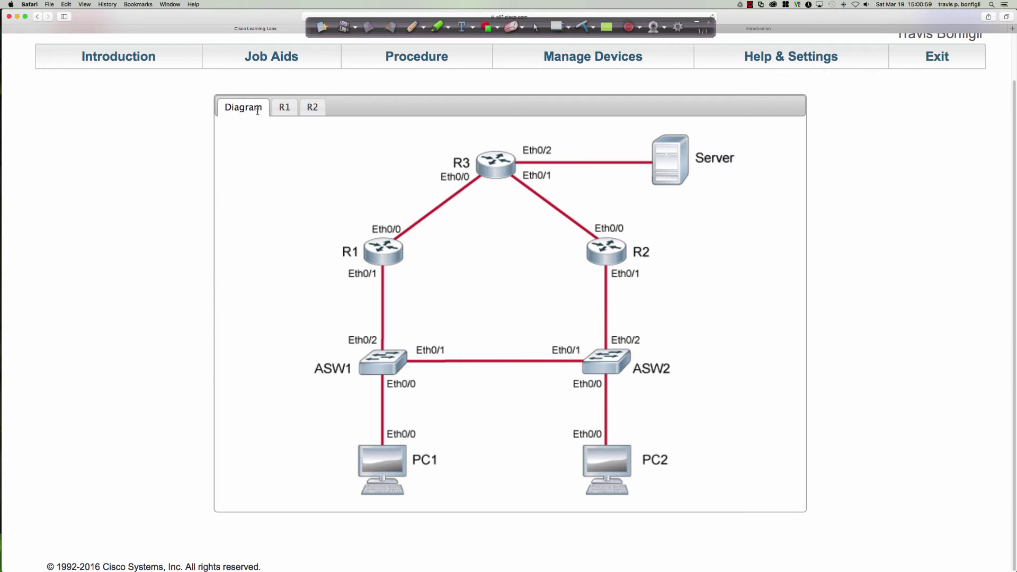
{"action": "left_click", "coordinate": [607, 352]}
{"action": "key", "text": "Return"}
{"action": "key", "text": "Return"}
{"action": "type", "text": "en"}
{"action": "key", "text": "Return"}
{"action": "type", "text": "sh ;"}
{"action": "key", "text": "BackSpace"}
{"action": "type", "text": "mac add"}
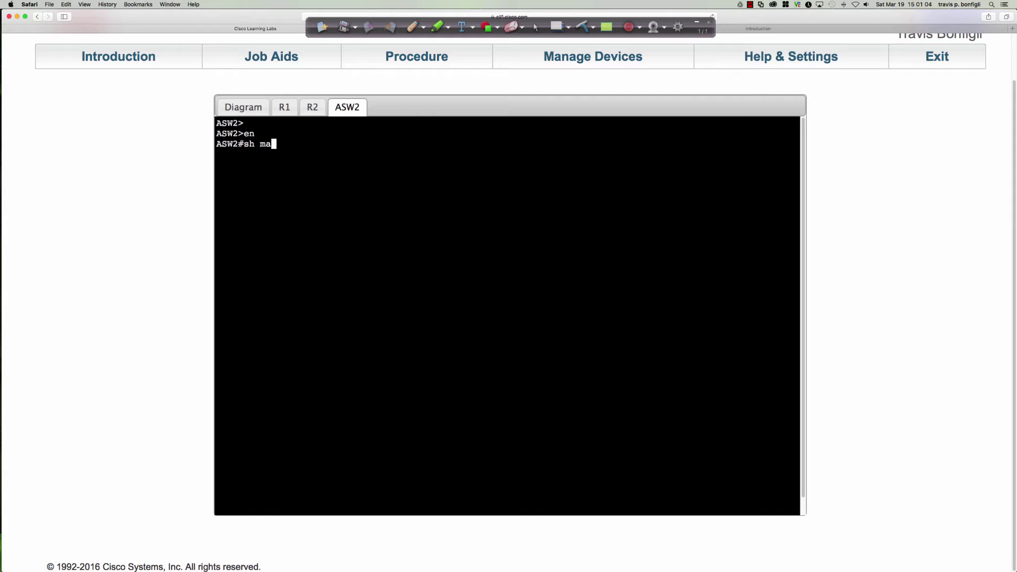
{"action": "key", "text": "Tab"}
{"action": "key", "text": "Return"}
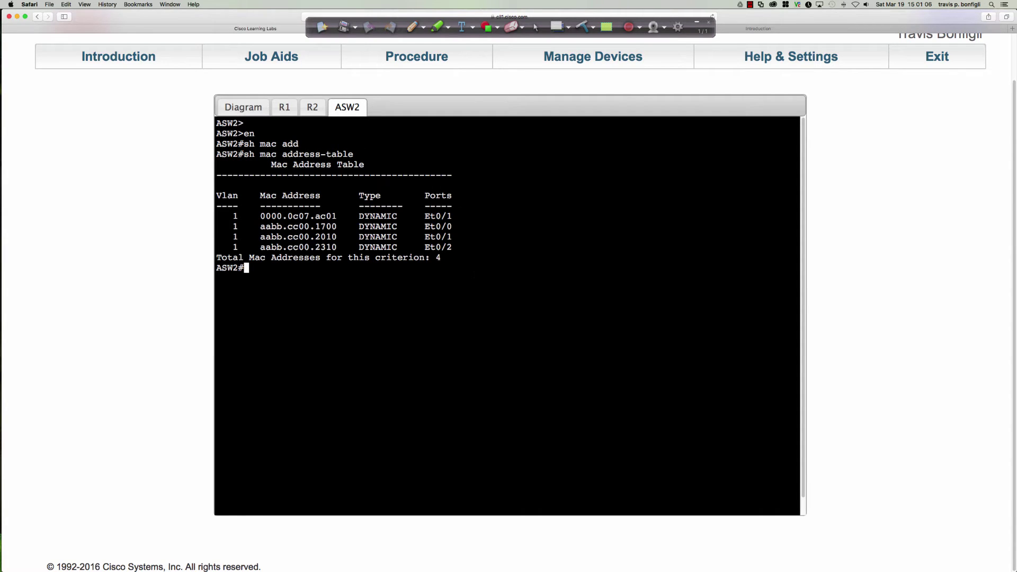
{"action": "left_click_drag", "start_coordinate": [315, 216], "coordinate": [337, 216]}
{"action": "left_click", "coordinate": [549, 293]}
Clear the dynamic entries from ASW2's MAC address table
{"action": "type", "text": "clear mac add"}
{"action": "key", "text": "Tab"}
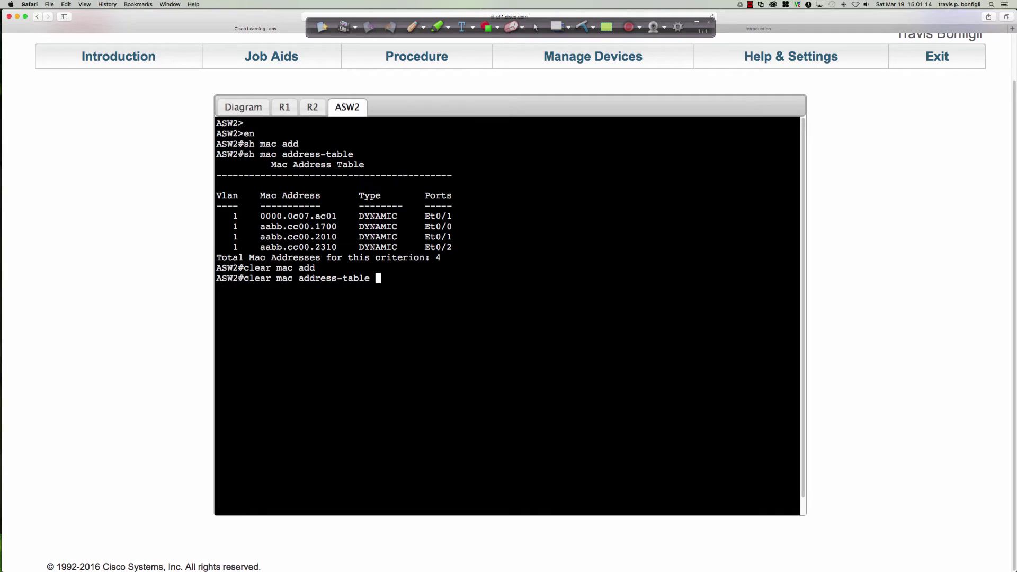
{"action": "key", "text": "Return"}
{"action": "key", "text": "Up"}
{"action": "type", "text": "?"}
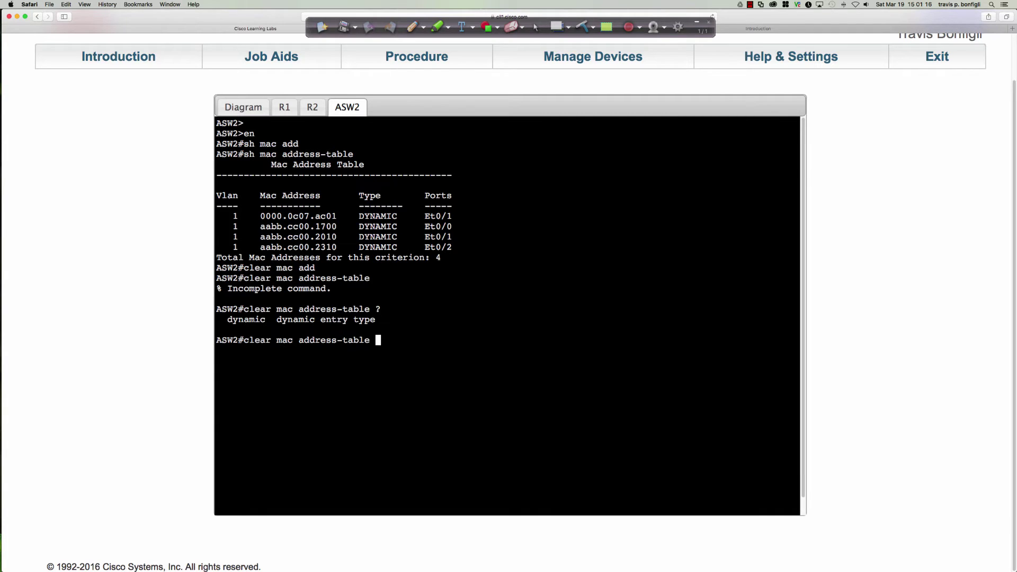
{"action": "type", "text": "dy"}
{"action": "key", "text": "Tab"}
{"action": "key", "text": "Return"}
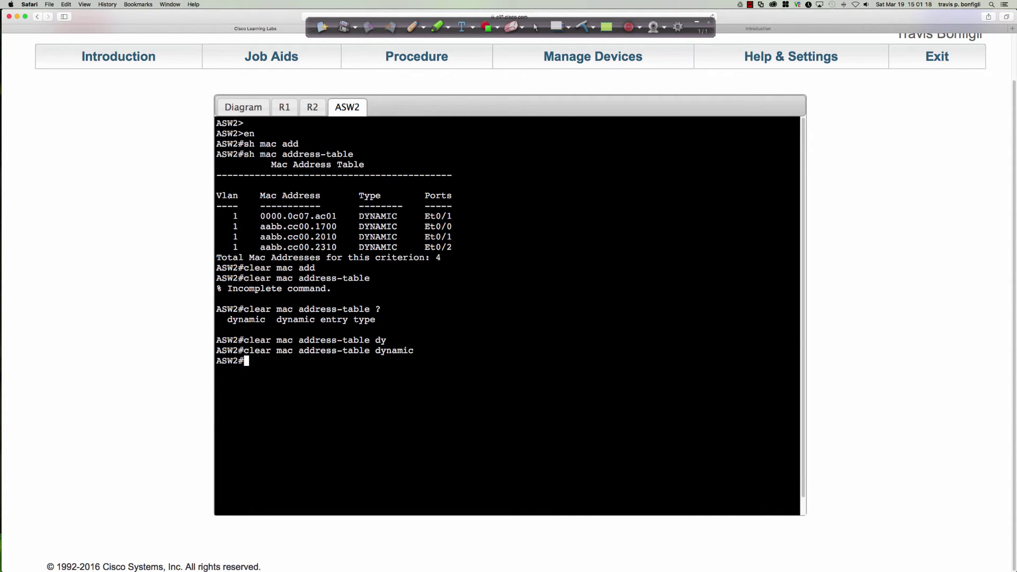
Try to ping 192.168.1.1 from ASW2, and display the MAC address table again to examine the group 129 virtual MAC
{"action": "type", "text": "ping 192.168.1.1"}
{"action": "key", "text": "Return"}
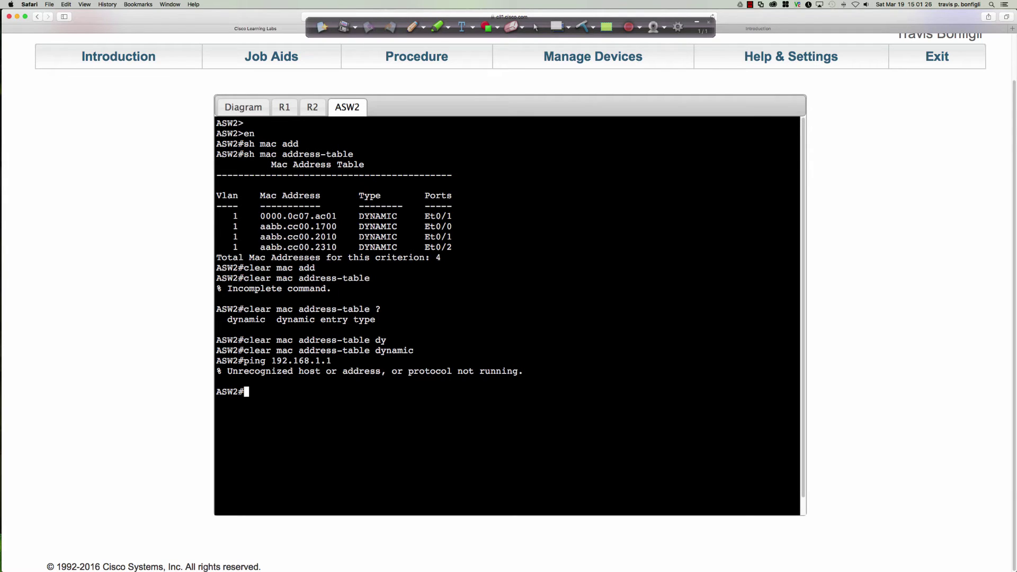
{"action": "type", "text": "sh mac add"}
{"action": "key", "text": "Tab"}
{"action": "key", "text": "Return"}
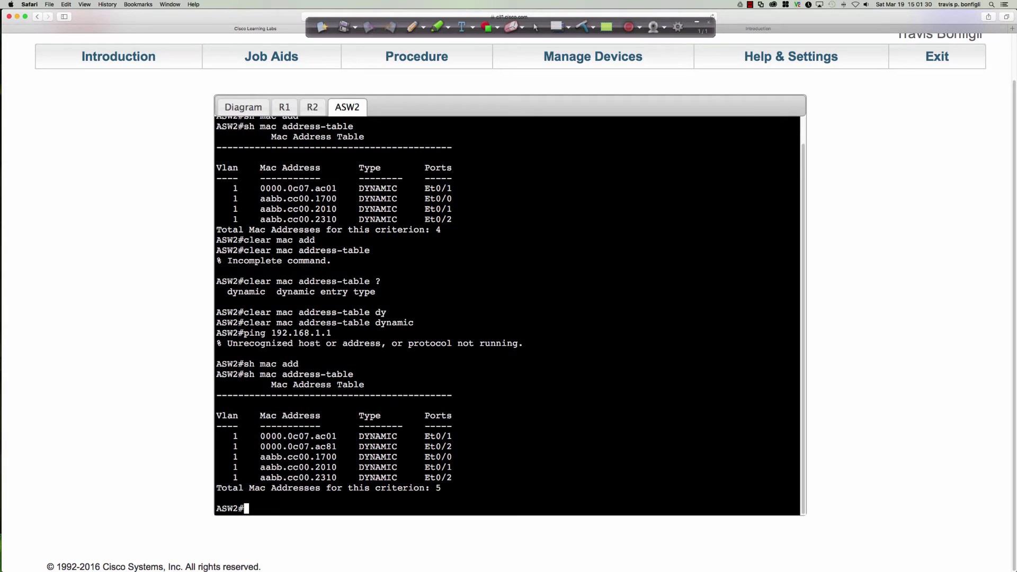
{"action": "left_click_drag", "start_coordinate": [293, 447], "coordinate": [337, 446]}
{"action": "left_click", "coordinate": [598, 382]}
Return to R2's console and enter configuration mode for interface e0/1
{"action": "left_click", "coordinate": [313, 107]}
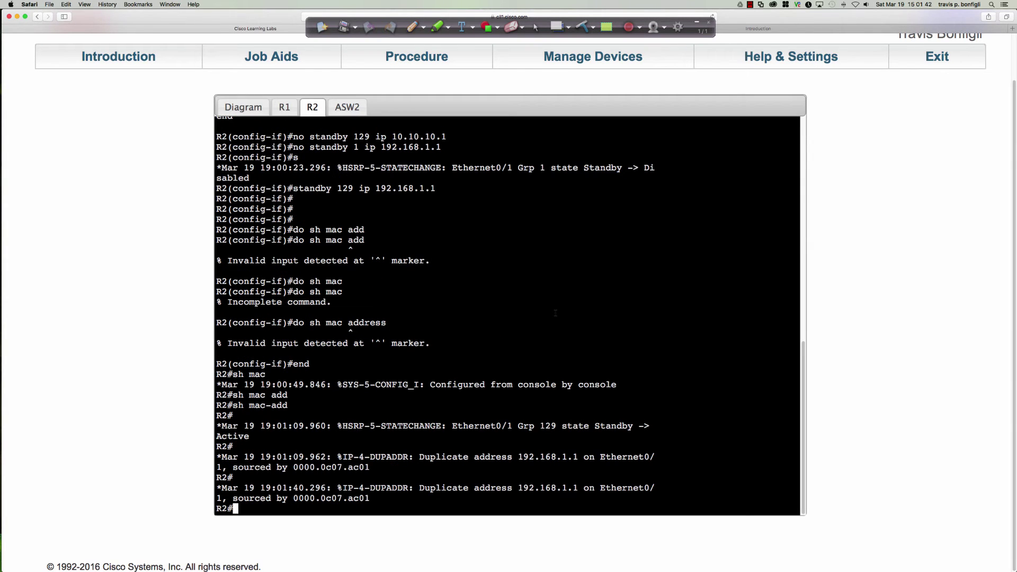
{"action": "key", "text": "Return"}
{"action": "key", "text": "Return"}
{"action": "key", "text": "Return"}
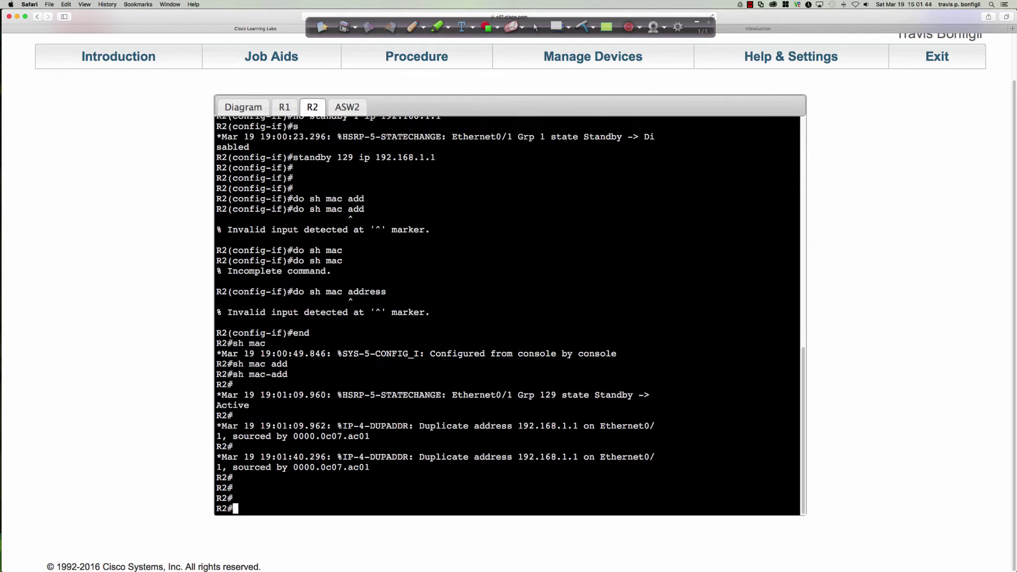
{"action": "type", "text": "conf t"}
{"action": "key", "text": "Return"}
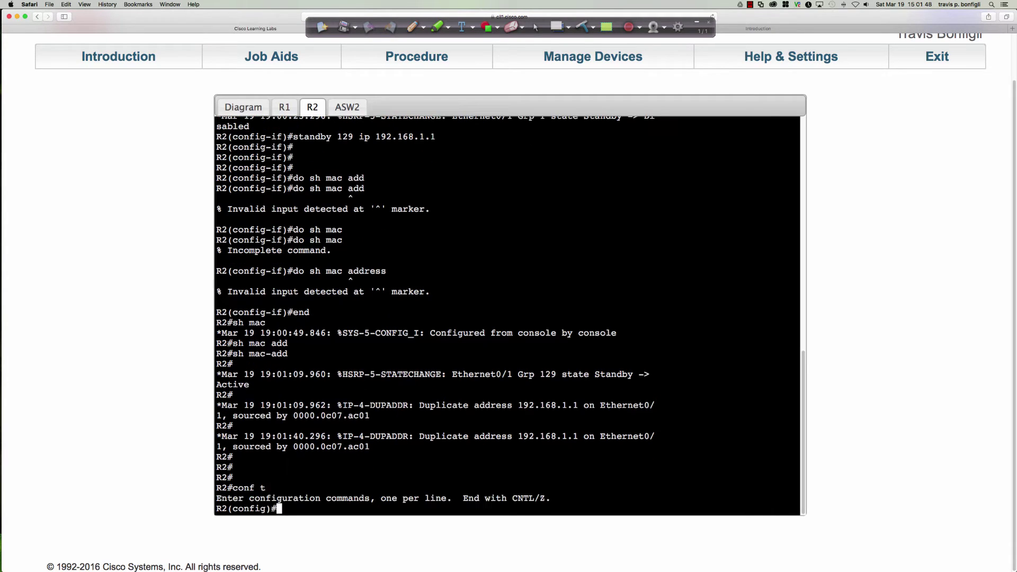
{"action": "type", "text": "int e0/1"}
{"action": "key", "text": "Return"}
{"action": "key", "text": "Return"}
{"action": "key", "text": "Return"}
{"action": "key", "text": "Return"}
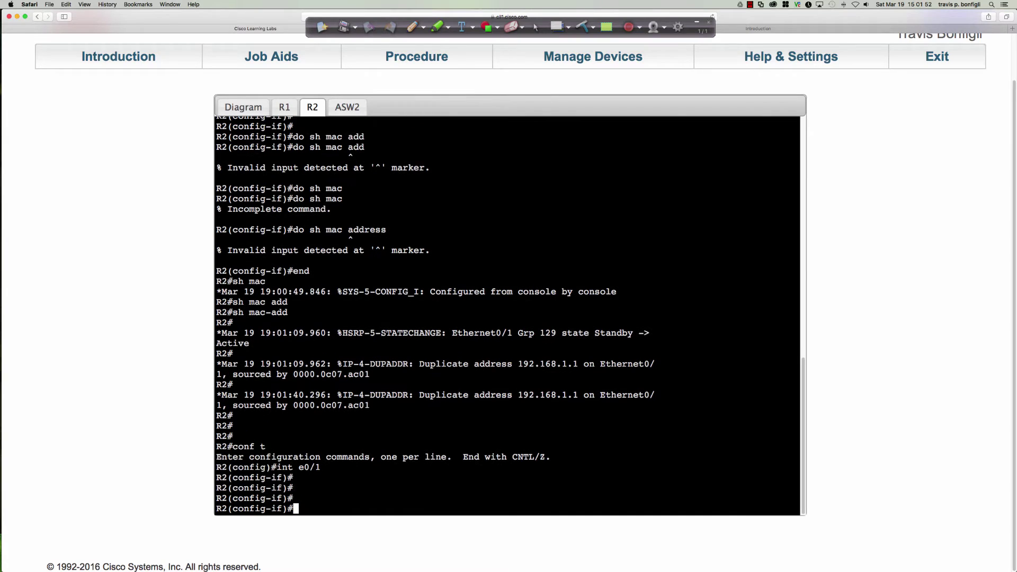
Remove HSRP group 129 from R2's e0/1 interface and configure standby group 1 with virtual IP 192.168.1.1
{"action": "type", "text": "no standby 129 ip 192.168.1.1"}
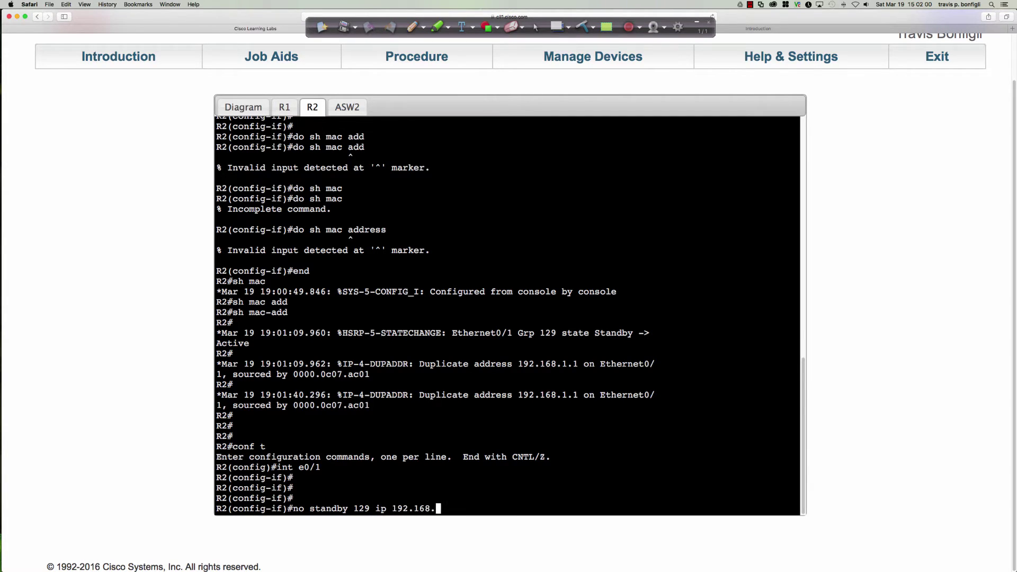
{"action": "key", "text": "Return"}
{"action": "type", "text": "stan"}
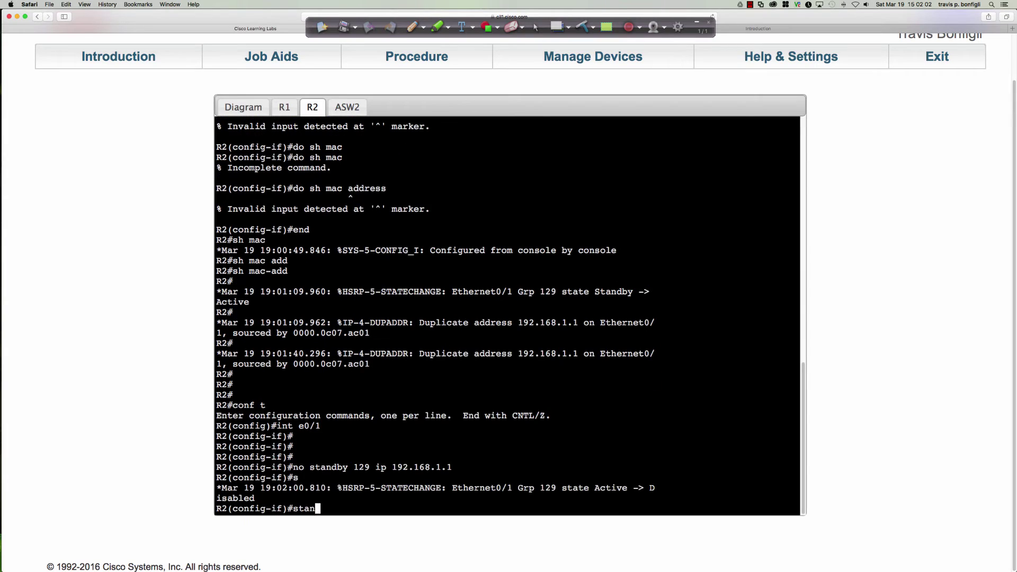
{"action": "type", "text": "dby 1 ip 192.1"}
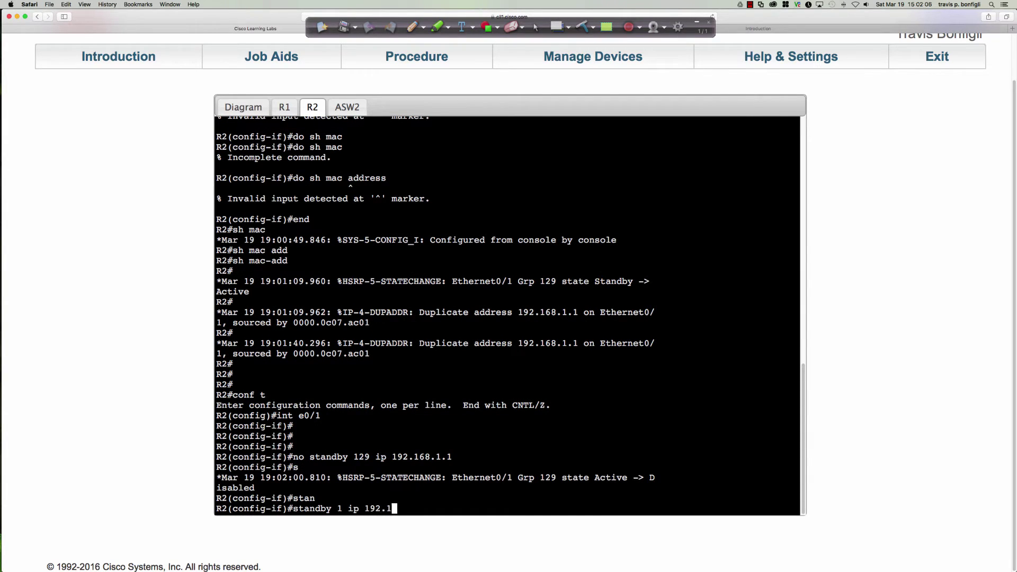
{"action": "type", "text": "68.1.1."}
{"action": "key", "text": "Return"}
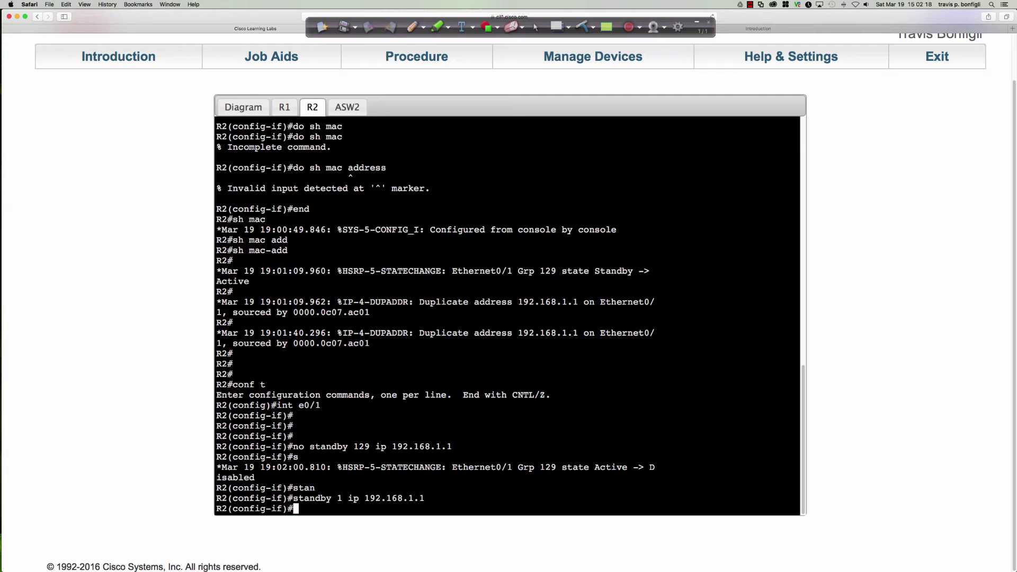
Display the full HSRP standby details on R2 from interface configuration mode
{"action": "type", "text": "do sh standby"}
{"action": "key", "text": "Return"}
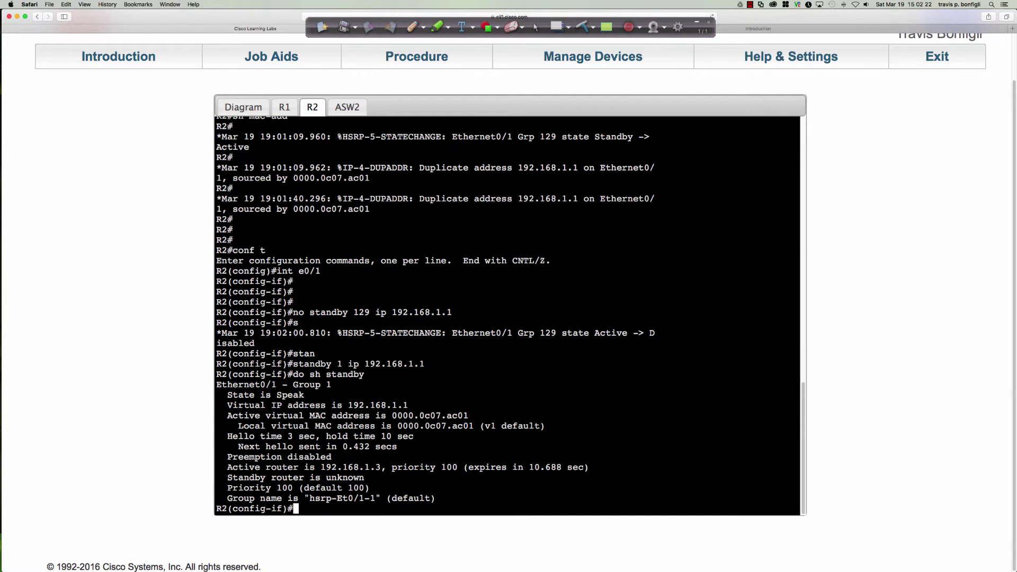
{"action": "key", "text": "Return"}
{"action": "key", "text": "Return"}
{"action": "key", "text": "Return"}
Display the brief HSRP standby summary on R2 and watch the console for group 1 state changes
{"action": "type", "text": "do sh stan"}
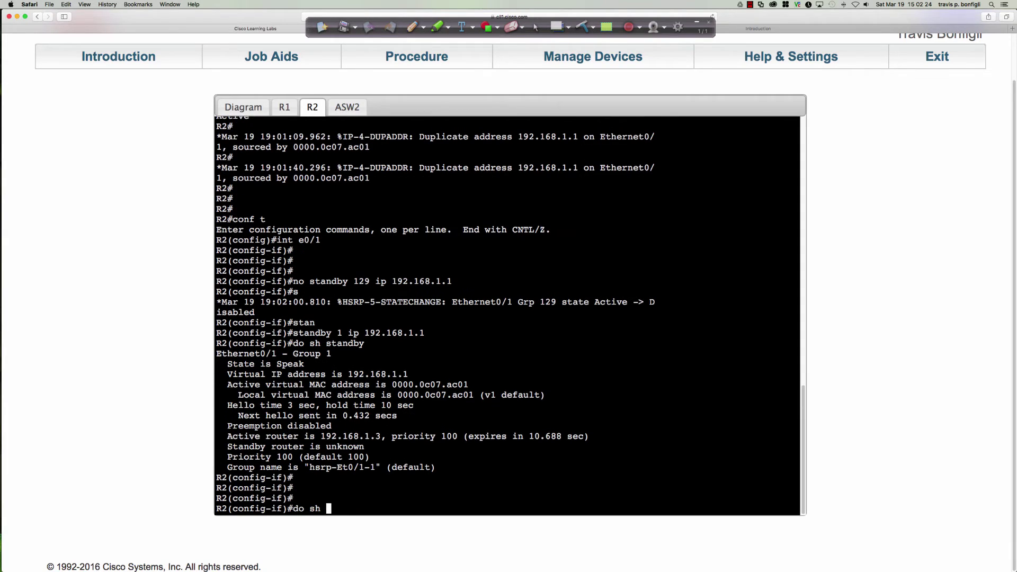
{"action": "key", "text": "Tab"}
{"action": "type", "text": "d"}
{"action": "key", "text": "Tab"}
{"action": "type", "text": "b"}
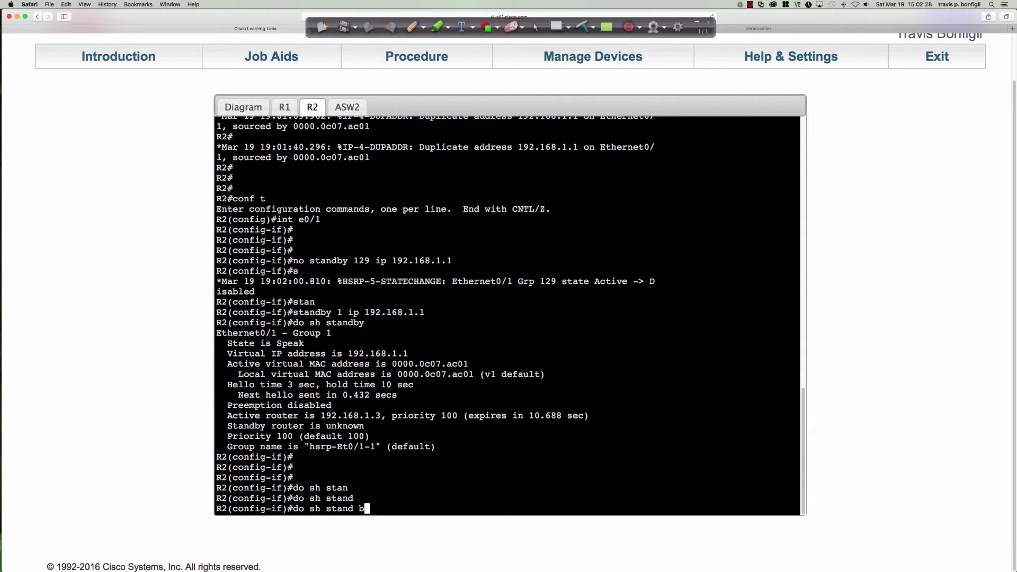
{"action": "key", "text": "Return"}
{"action": "key", "text": "Return"}
{"action": "key", "text": "Return"}
{"action": "key", "text": "Return"}
{"action": "key", "text": "Return"}
{"action": "key", "text": "Return"}
{"action": "key", "text": "Return"}
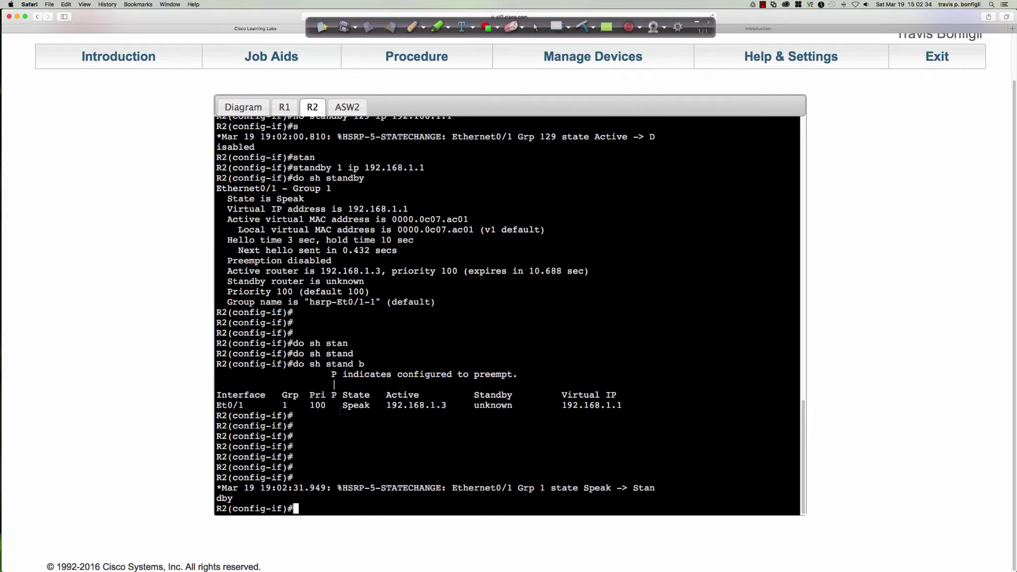
Highlight the group 1 state change message, redisplay the brief standby summary, and leave configuration mode on R2
{"action": "left_click_drag", "start_coordinate": [584, 487], "coordinate": [655, 488]}
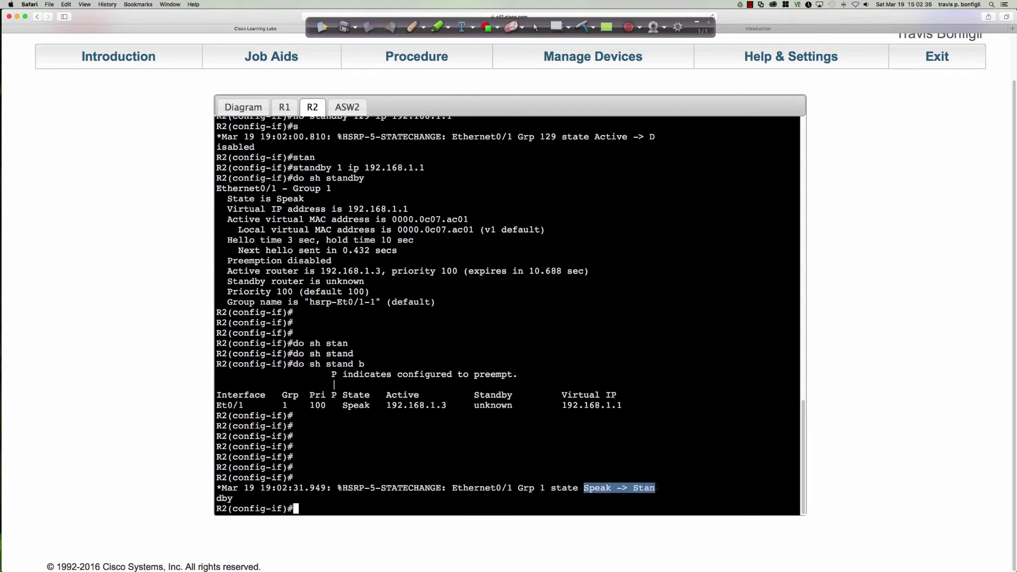
{"action": "left_click", "coordinate": [466, 401]}
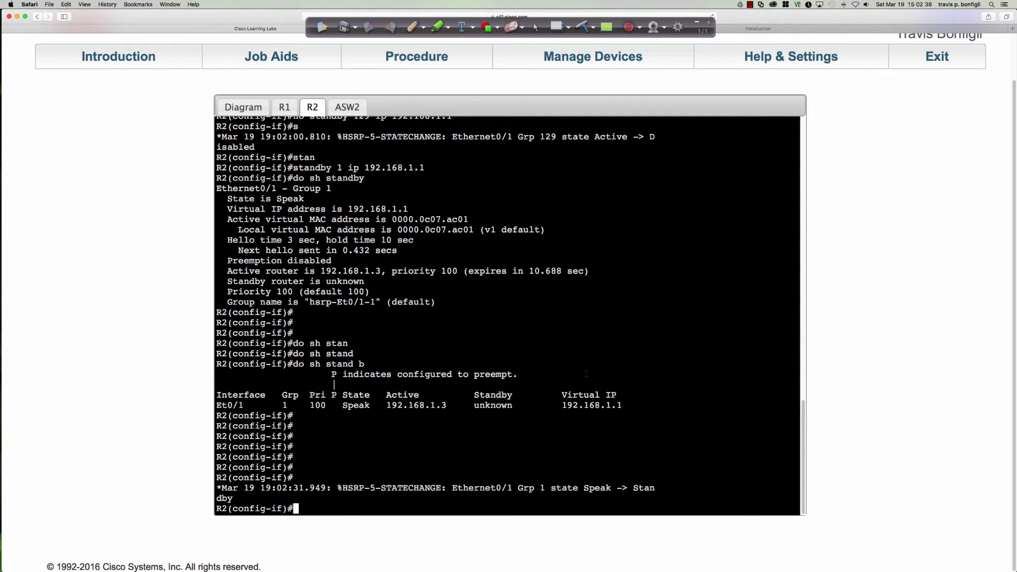
{"action": "key", "text": "Up"}
{"action": "key", "text": "Return"}
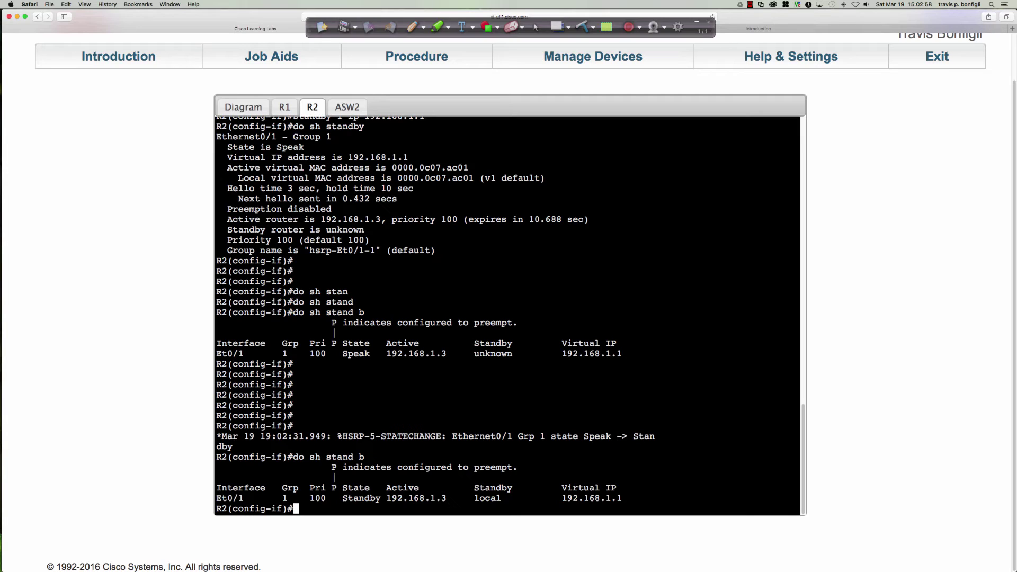
{"action": "type", "text": "end"}
{"action": "key", "text": "Return"}
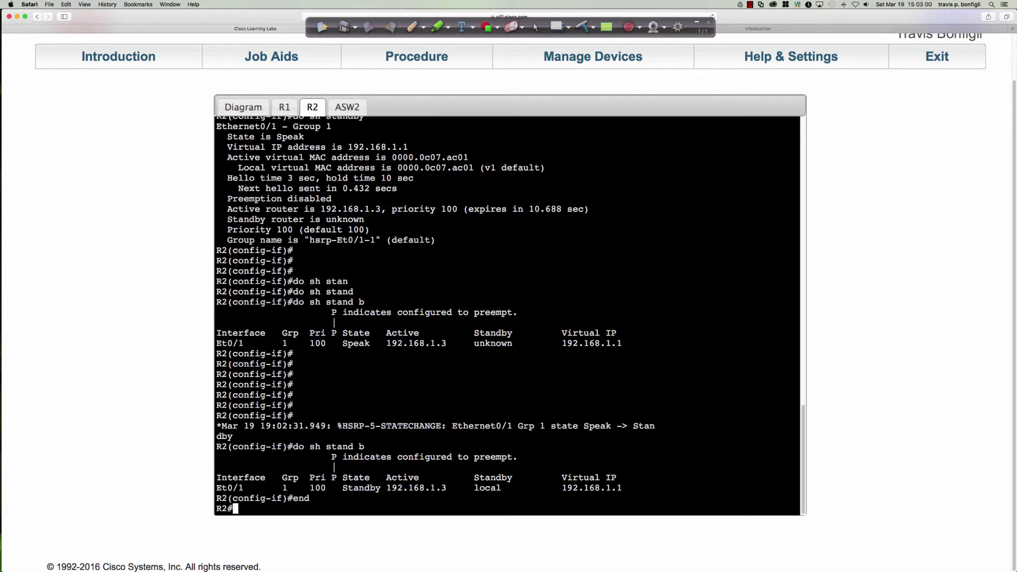
Switch to R1's console and display its IP ARP table from interface configuration mode
{"action": "left_click", "coordinate": [244, 107]}
{"action": "left_click", "coordinate": [278, 105]}
{"action": "key", "text": "Return"}
{"action": "key", "text": "Return"}
{"action": "key", "text": "Return"}
{"action": "key", "text": "Return"}
{"action": "key", "text": "Return"}
{"action": "key", "text": "Return"}
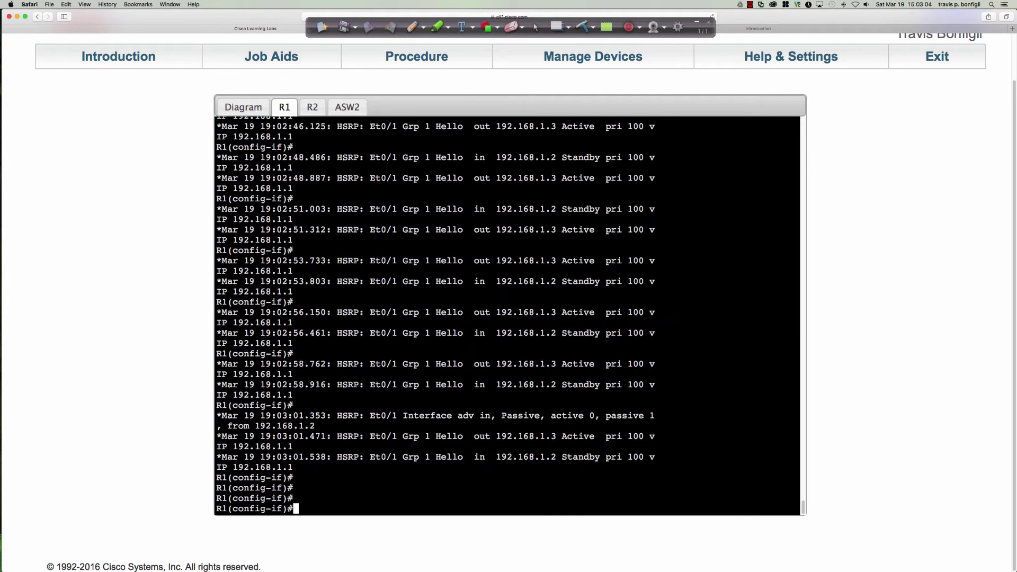
{"action": "type", "text": "do sh ip apr"}
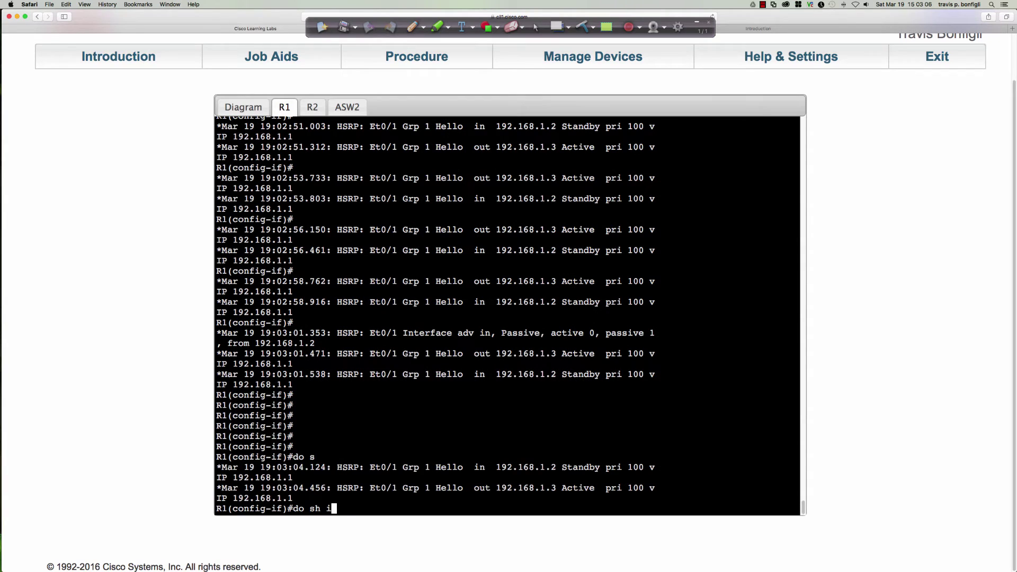
{"action": "key", "text": "BackSpace"}
{"action": "key", "text": "BackSpace"}
{"action": "type", "text": "rp"}
{"action": "key", "text": "Return"}
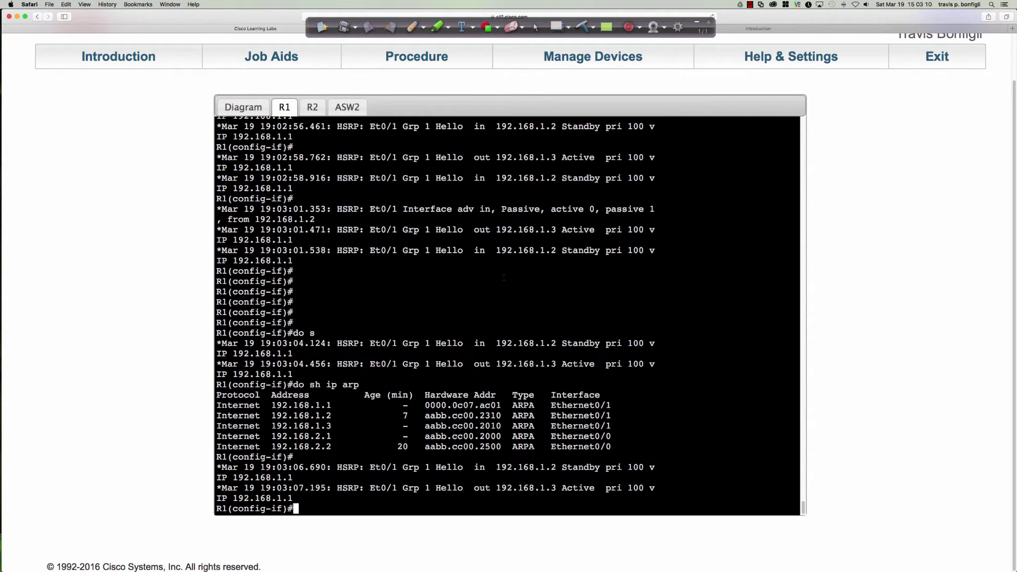
Leave configuration mode on R1 and turn off all debugging
{"action": "type", "text": "end"}
{"action": "key", "text": "Return"}
{"action": "type", "text": "u al"}
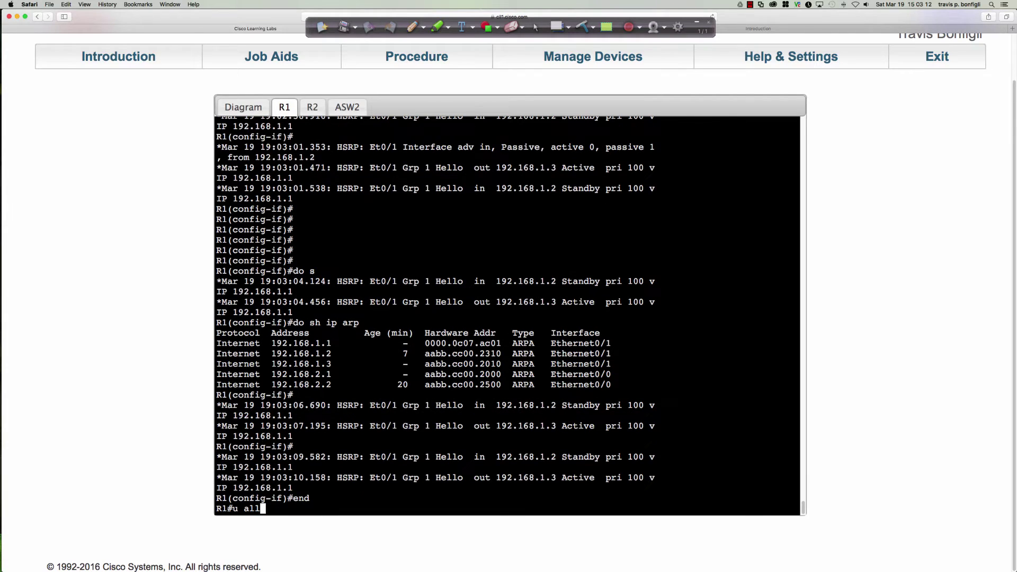
{"action": "type", "text": "l"}
{"action": "key", "text": "Return"}
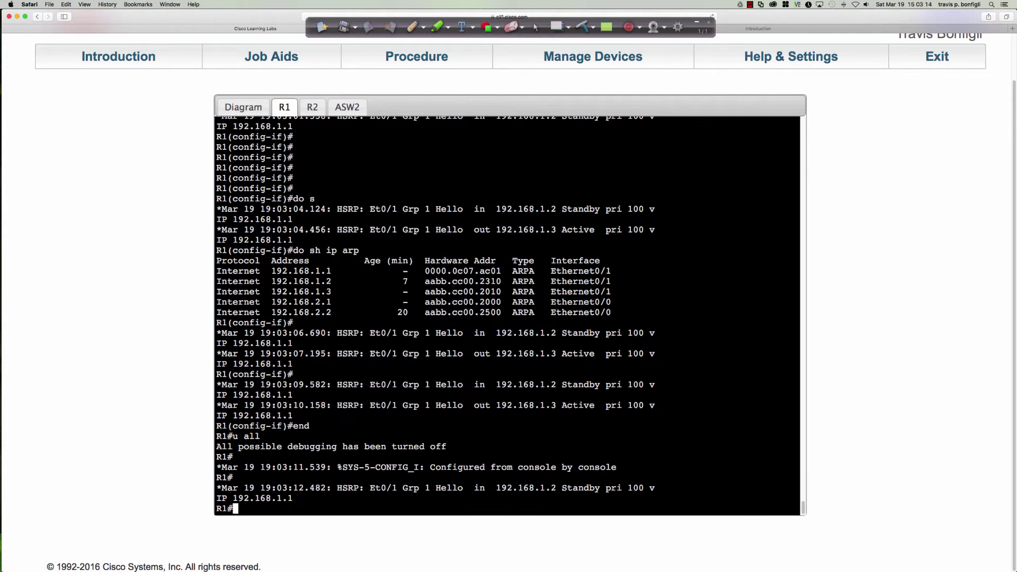
Highlight the virtual MAC address, its matching 192.168.1.1 entry, and the MAC's ac01 ending in R1's ARP table
{"action": "left_click_drag", "start_coordinate": [425, 270], "coordinate": [501, 271]}
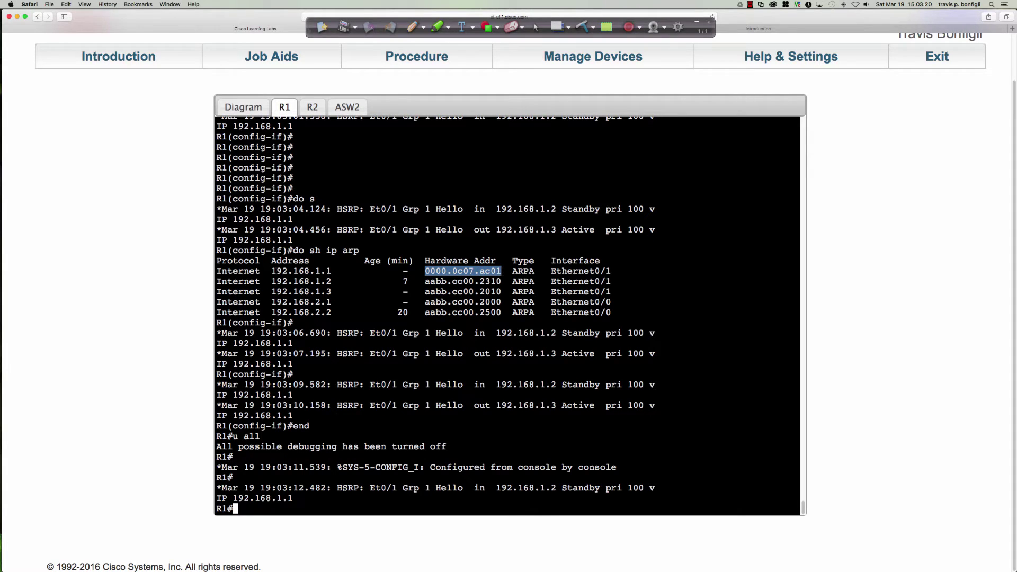
{"action": "left_click_drag", "start_coordinate": [271, 270], "coordinate": [332, 271]}
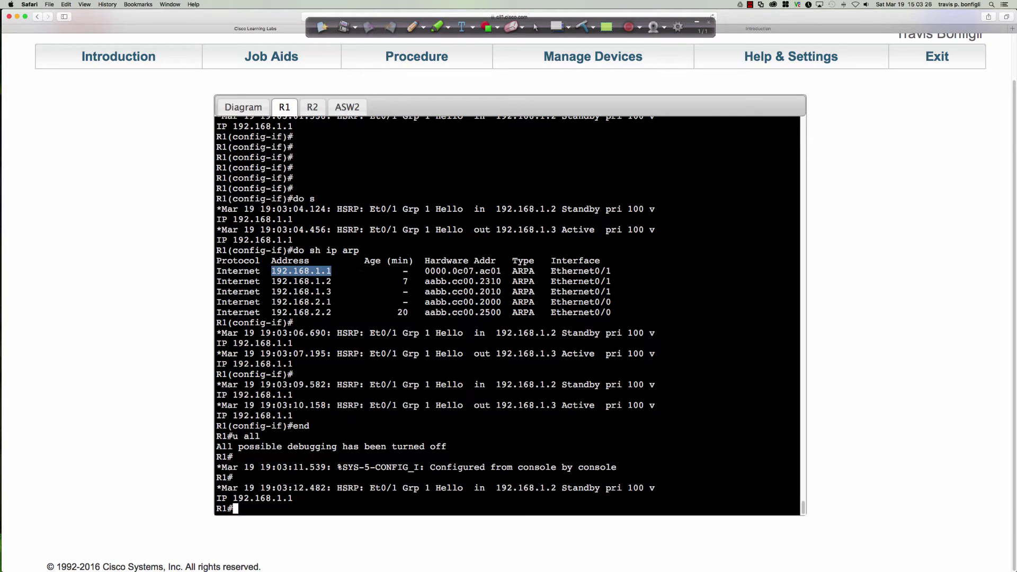
{"action": "left_click_drag", "start_coordinate": [480, 271], "coordinate": [501, 271]}
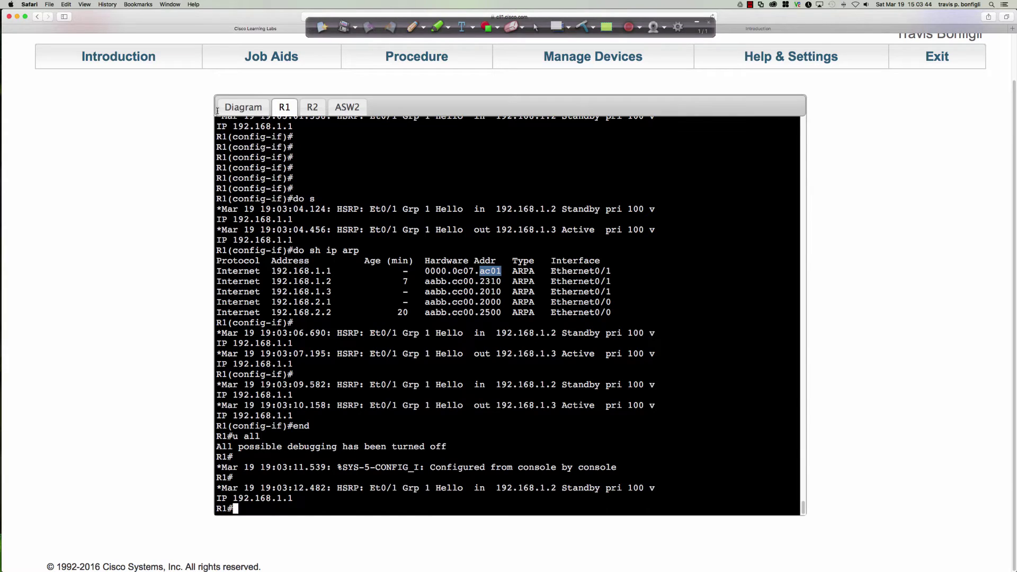
Open PC1's console from the diagram, and bring up the Job Aids IP addressing topology at an enlarged size
{"action": "left_click", "coordinate": [237, 110]}
{"action": "left_click", "coordinate": [398, 455]}
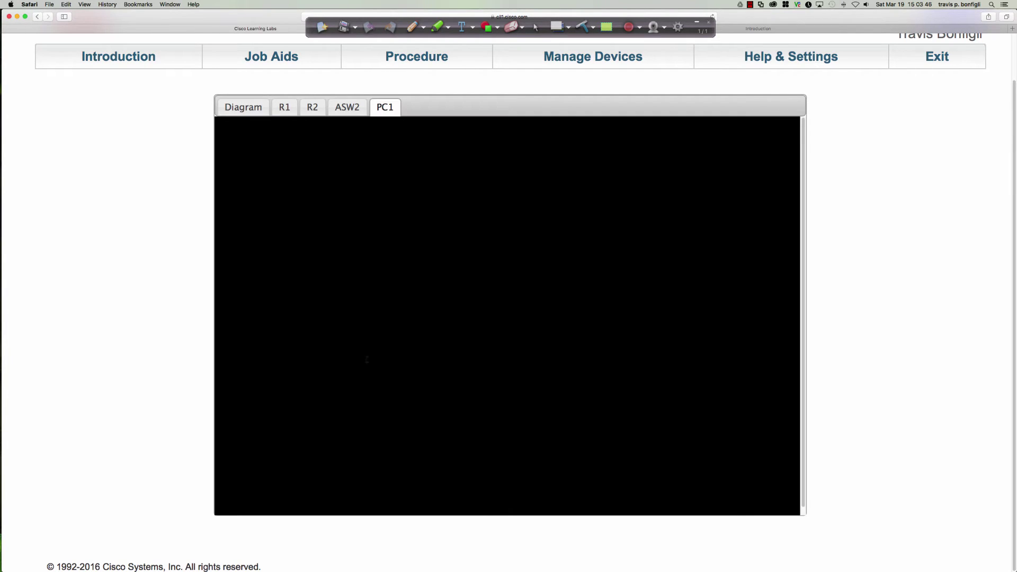
{"action": "left_click", "coordinate": [244, 107]}
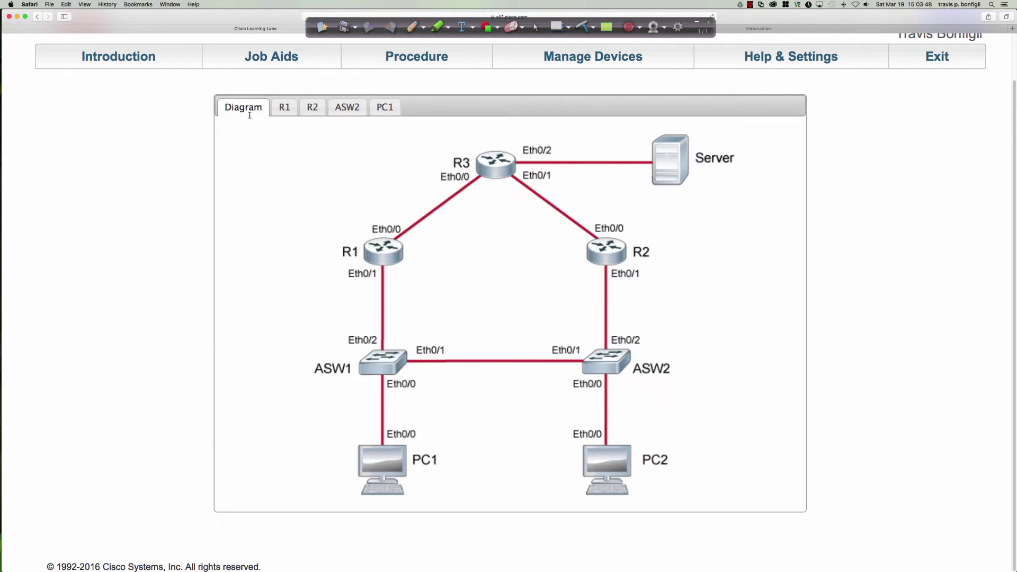
{"action": "left_click", "coordinate": [311, 108]}
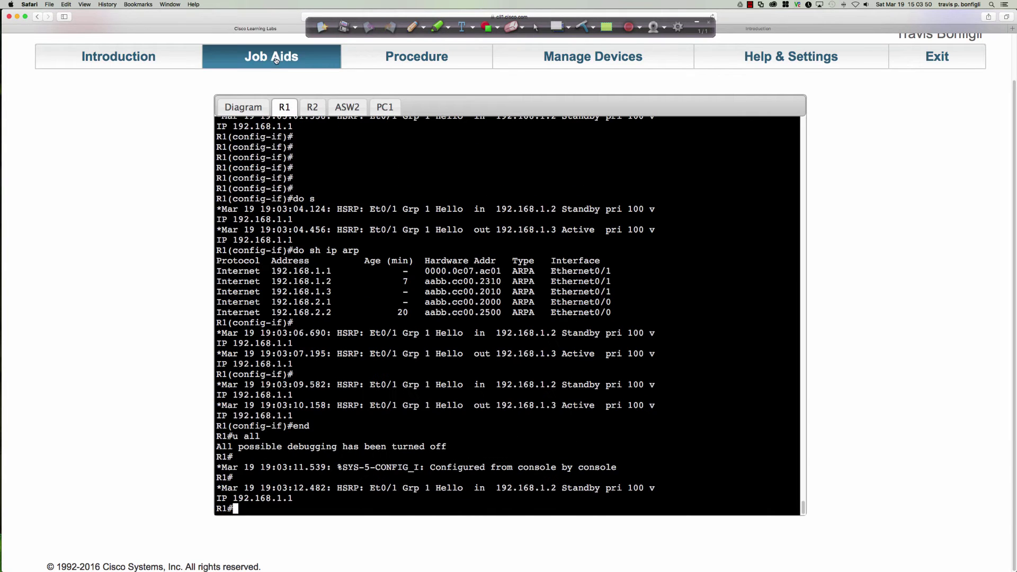
{"action": "left_click", "coordinate": [273, 57]}
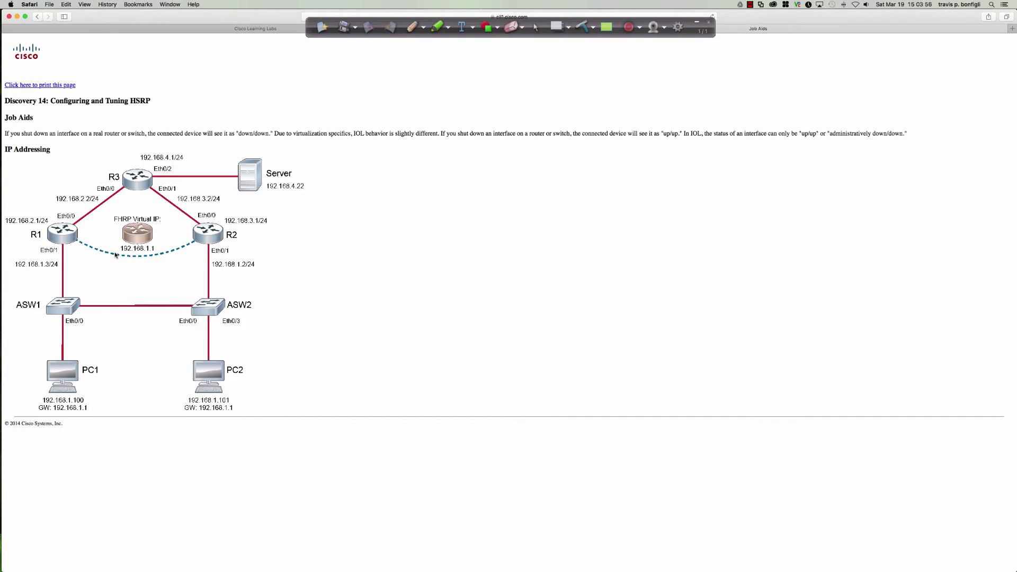
{"action": "key", "text": "super+equal"}
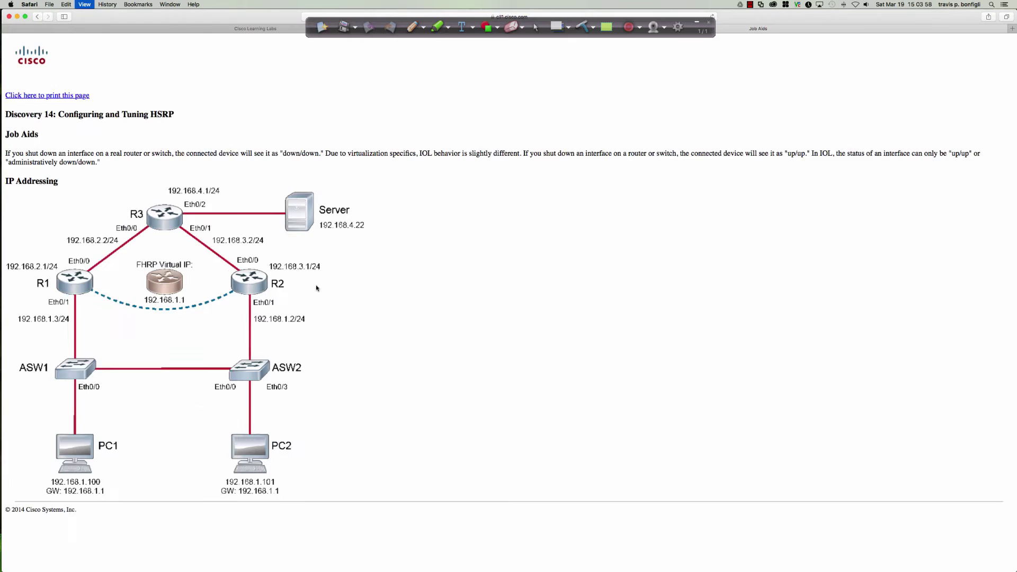
{"action": "key", "text": "super+equal"}
{"action": "scroll", "coordinate": [315, 290], "scroll_direction": "down", "scroll_amount": 3}
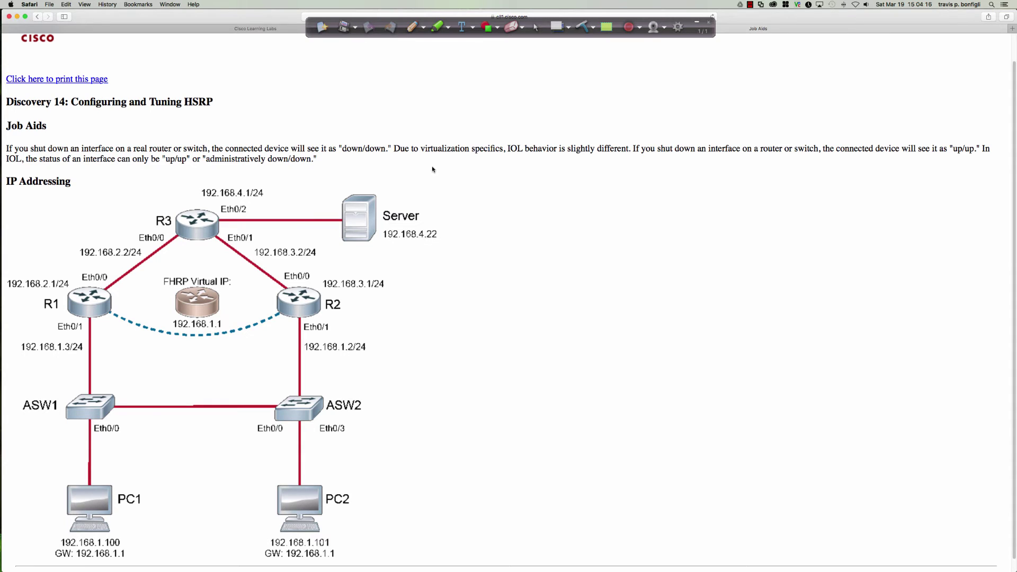
Return to PC1's console, enter privileged mode, and ping the server at 192.168.4.22
{"action": "left_click", "coordinate": [255, 28]}
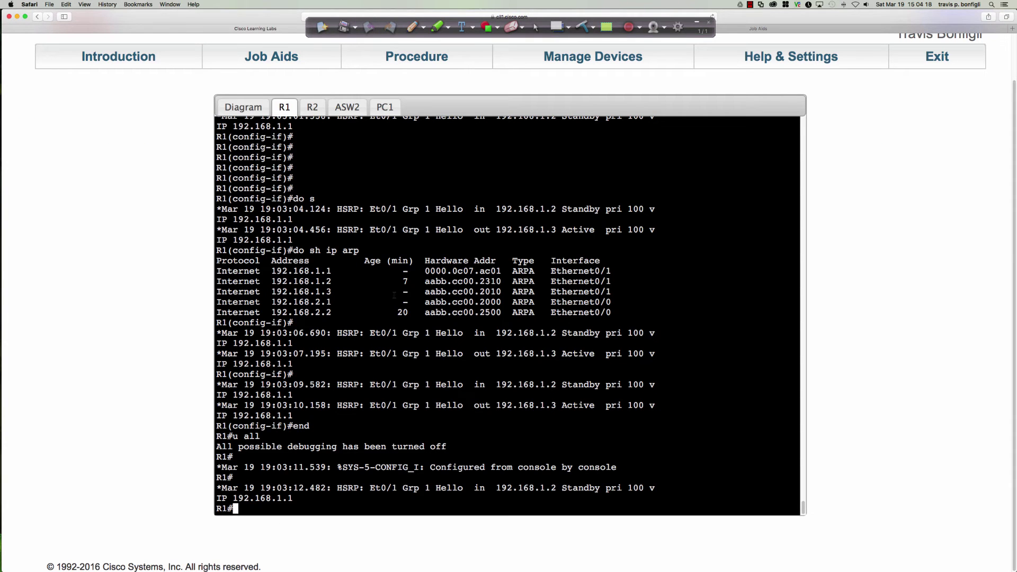
{"action": "left_click", "coordinate": [383, 109]}
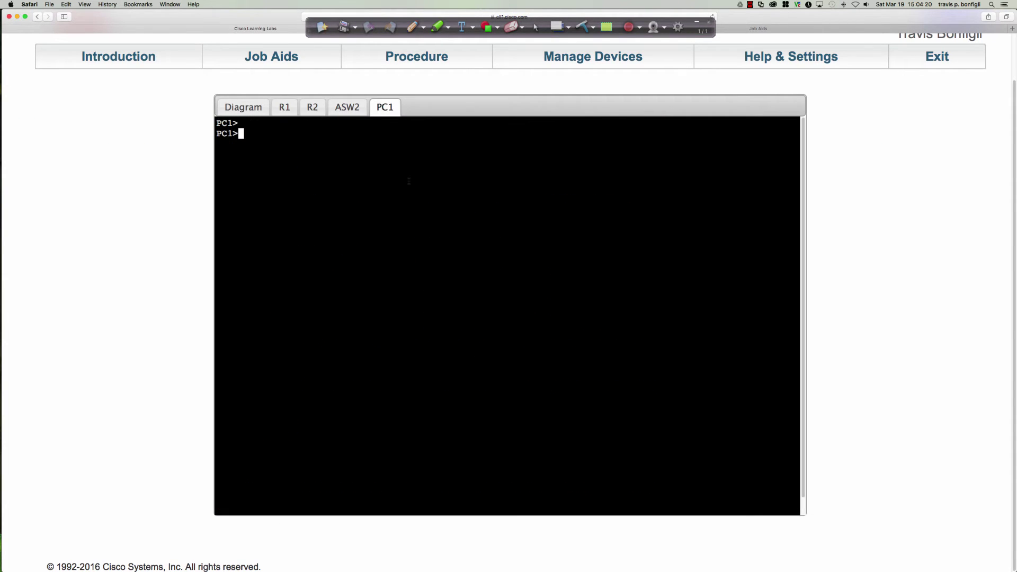
{"action": "type", "text": "en"}
{"action": "key", "text": "Return"}
{"action": "type", "text": "ping 192.168.4.22"}
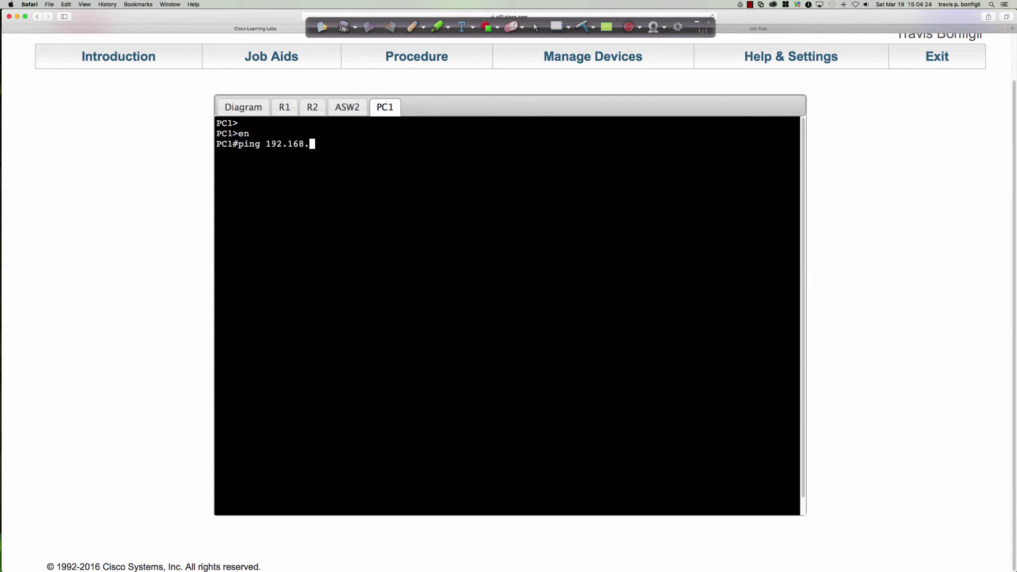
{"action": "key", "text": "Return"}
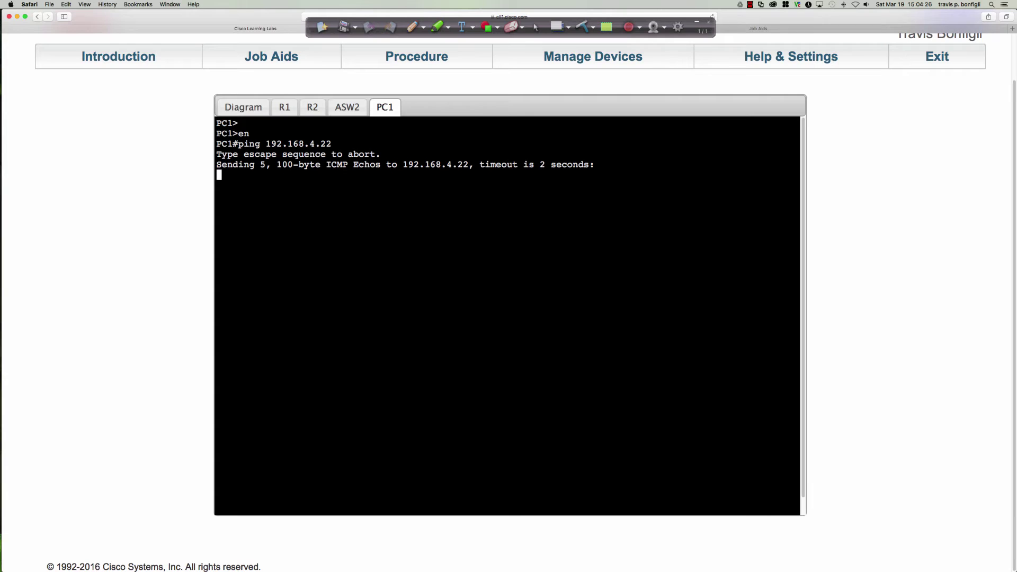
Trace the route from PC1 to 192.168.4.22 and compare its hops with the Job Aids topology
{"action": "type", "text": "traceroute "}
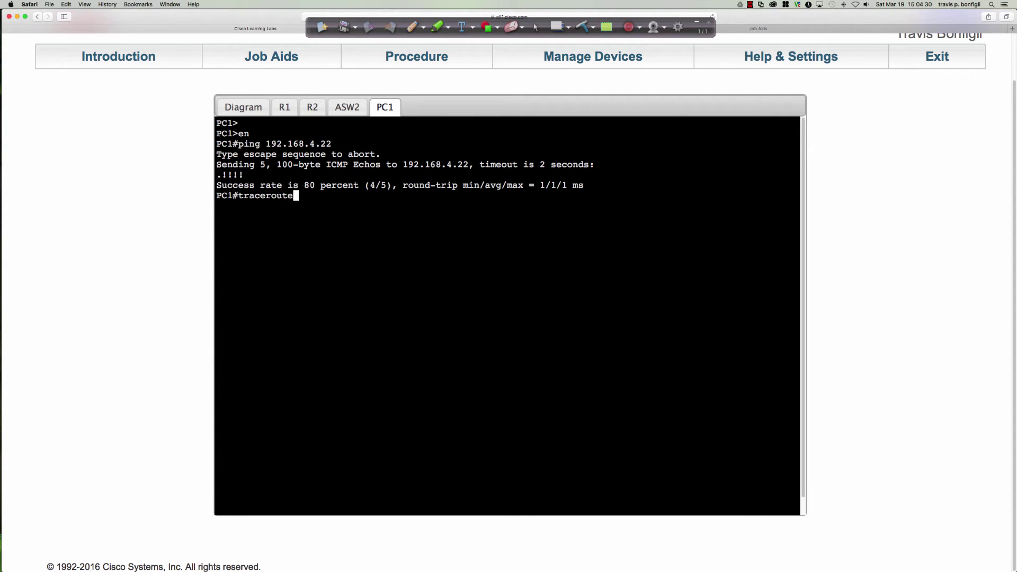
{"action": "type", "text": "192.168.4.22"}
{"action": "key", "text": "Return"}
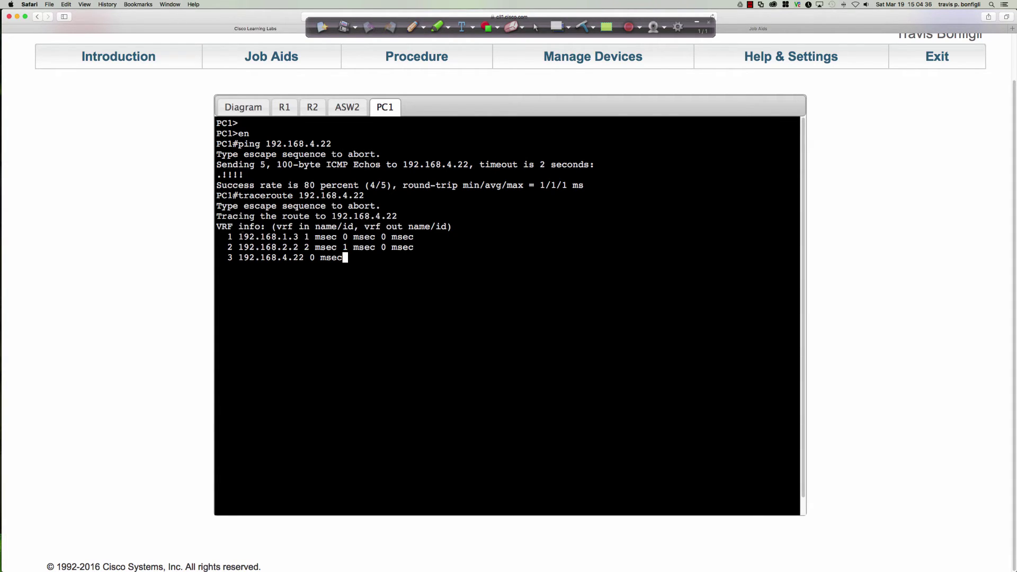
{"action": "left_click_drag", "start_coordinate": [239, 237], "coordinate": [297, 236]}
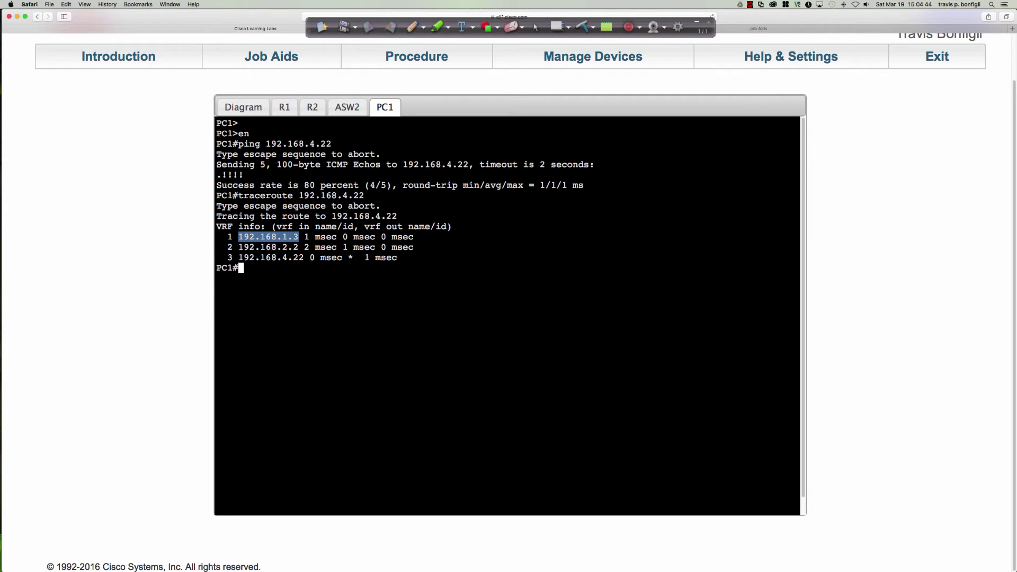
{"action": "left_click_drag", "start_coordinate": [239, 247], "coordinate": [303, 257]}
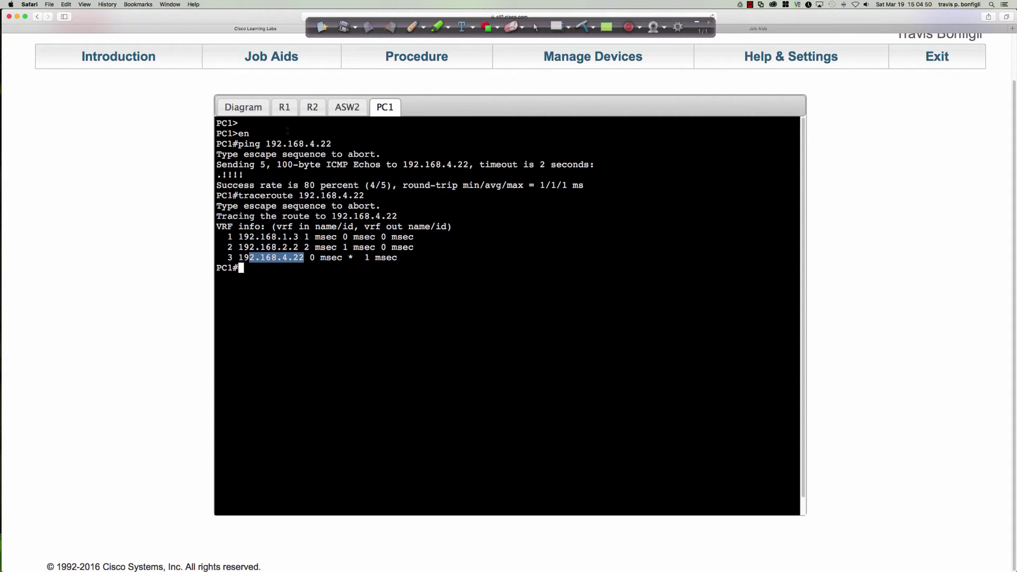
{"action": "left_click", "coordinate": [751, 29]}
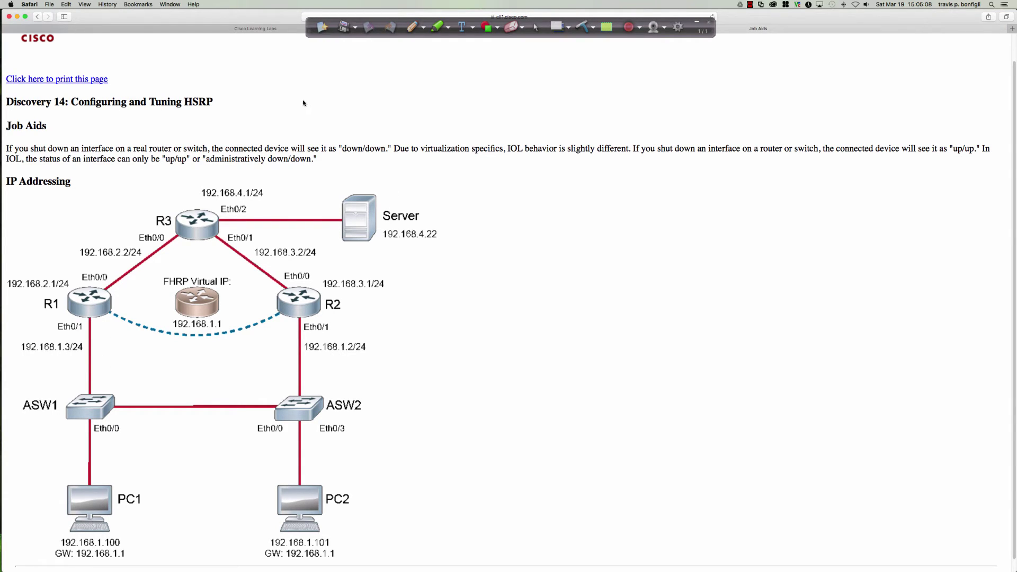
Return to the lab topology diagram, open PC2's console from it, and enter privileged mode
{"action": "left_click", "coordinate": [251, 29]}
{"action": "left_click", "coordinate": [258, 108]}
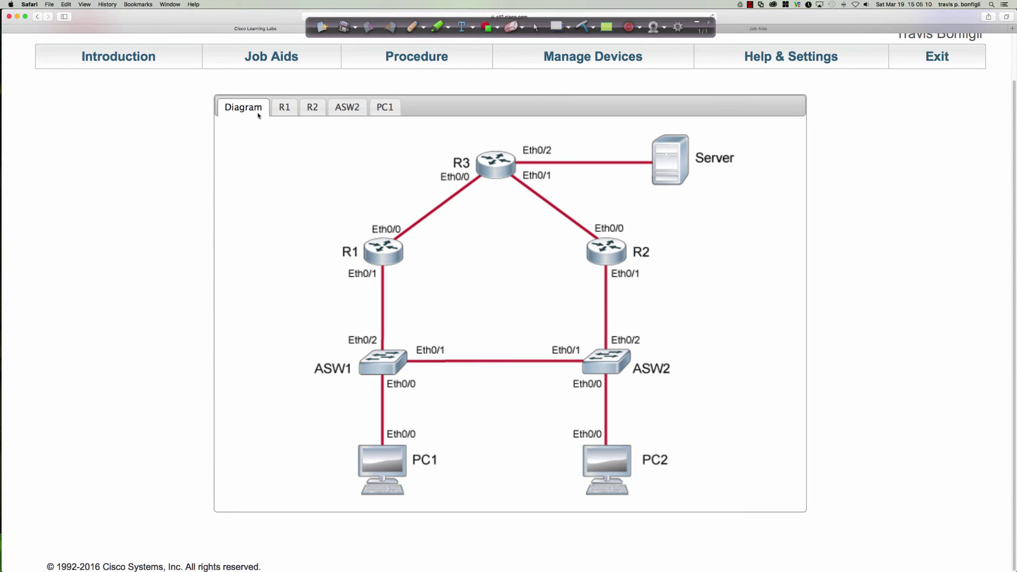
{"action": "left_click", "coordinate": [623, 473]}
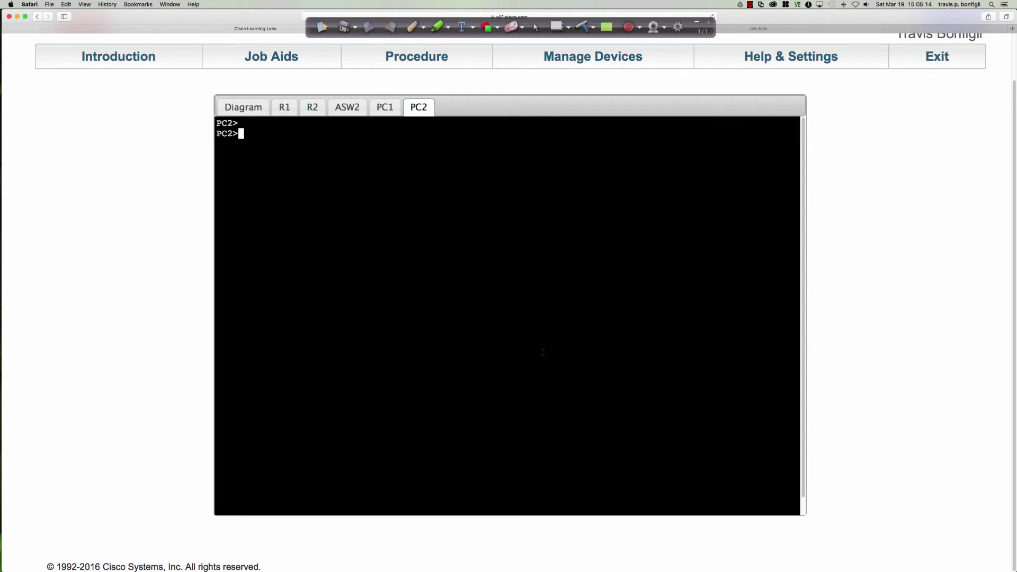
{"action": "key", "text": "Return"}
{"action": "key", "text": "Return"}
{"action": "key", "text": "Return"}
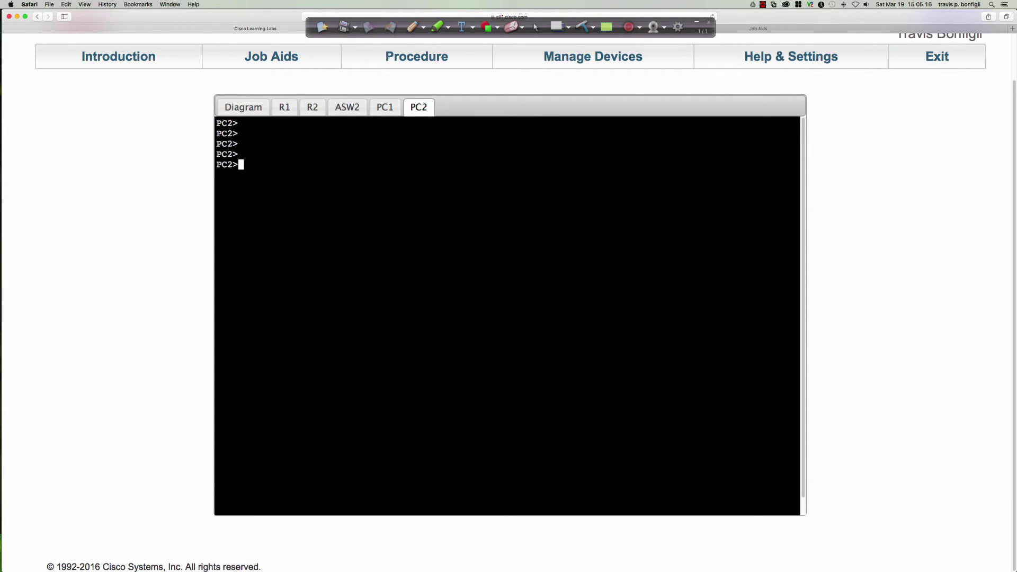
{"action": "type", "text": "en"}
{"action": "key", "text": "Return"}
Ping the server at 192.168.4.22 from PC2
{"action": "type", "text": "ping "}
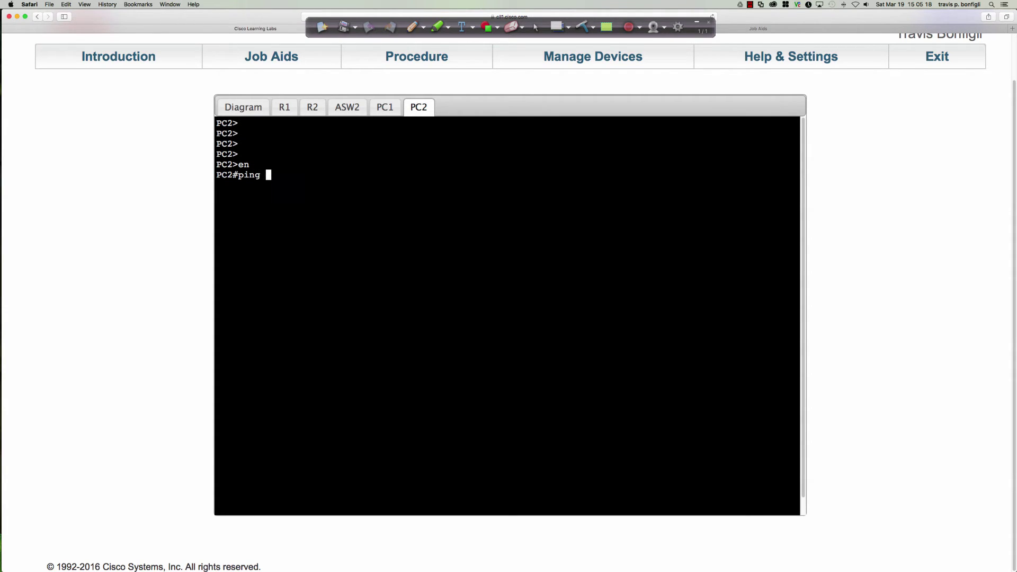
{"action": "type", "text": "192.168.4.22"}
{"action": "key", "text": "Return"}
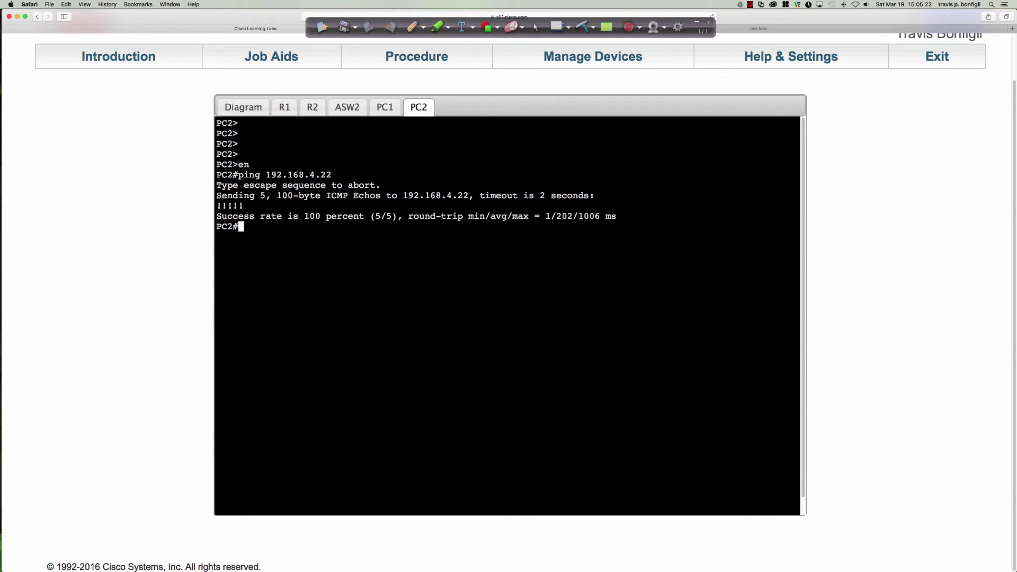
Trace the route from PC2 to 192.168.4.22 and highlight the first hop's address in the output
{"action": "key", "text": "Up"}
{"action": "key", "text": "Left"}
{"action": "key", "text": "Left"}
{"action": "key", "text": "Left"}
{"action": "key", "text": "Left"}
{"action": "key", "text": "Left"}
{"action": "key", "text": "Left"}
{"action": "key", "text": "Left"}
{"action": "key", "text": "Left"}
{"action": "key", "text": "Left"}
{"action": "key", "text": "Left"}
{"action": "key", "text": "Left"}
{"action": "key", "text": "BackSpace"}
{"action": "key", "text": "BackSpace"}
{"action": "key", "text": "BackSpace"}
{"action": "key", "text": "BackSpace"}
{"action": "key", "text": "BackSpace"}
{"action": "key", "text": "BackSpace"}
{"action": "type", "text": "trace 1"}
{"action": "key", "text": "Return"}
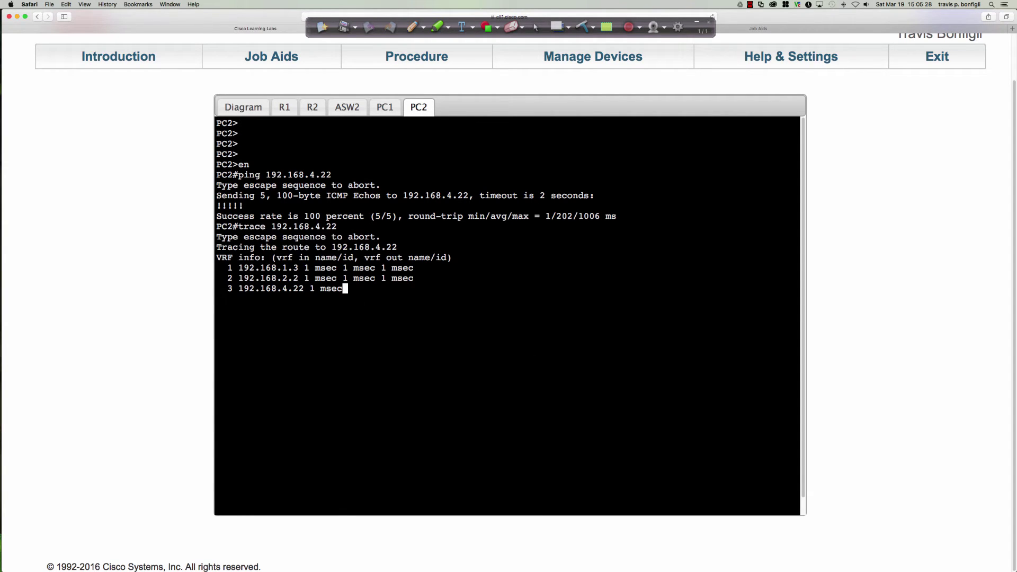
{"action": "left_click_drag", "start_coordinate": [260, 267], "coordinate": [298, 268]}
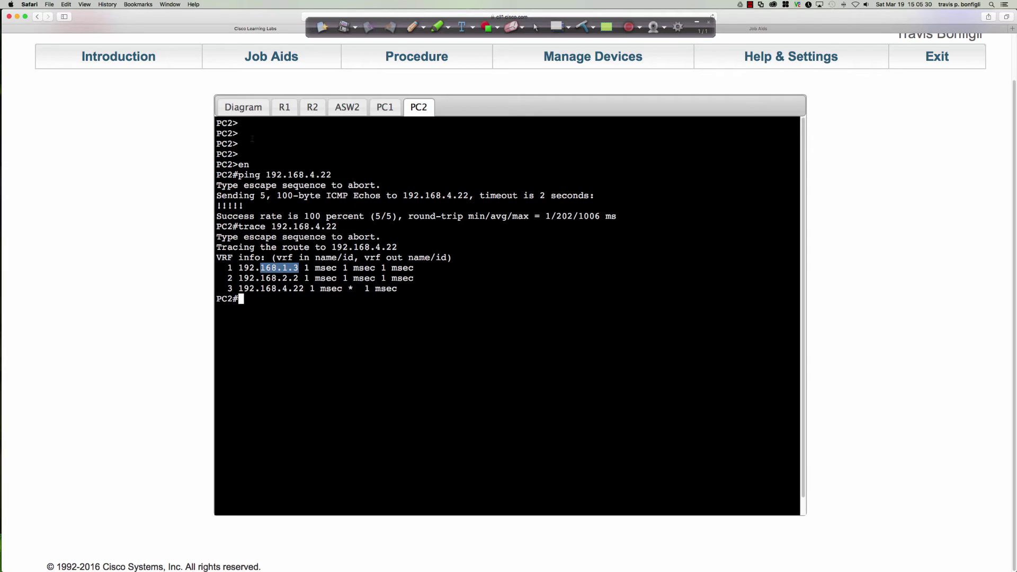
Sketch two boxes labelled D below R1 and R2 on the diagram, cross-linked to ASW1 and ASW2, and scribble over the ASW1–ASW2 link
{"action": "left_click", "coordinate": [243, 107]}
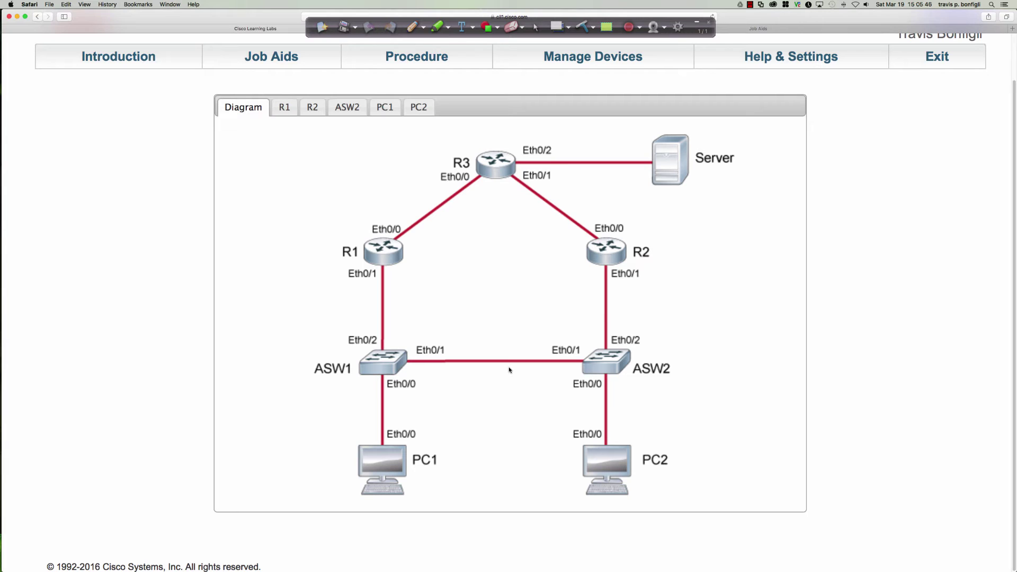
{"action": "left_click", "coordinate": [385, 107]}
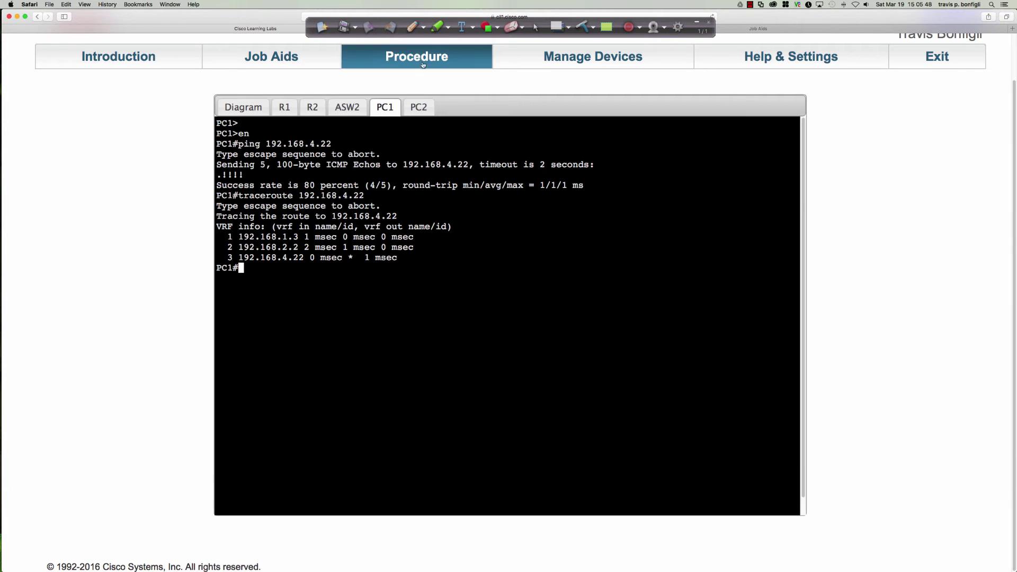
{"action": "left_click", "coordinate": [243, 107]}
{"action": "left_click", "coordinate": [413, 27]}
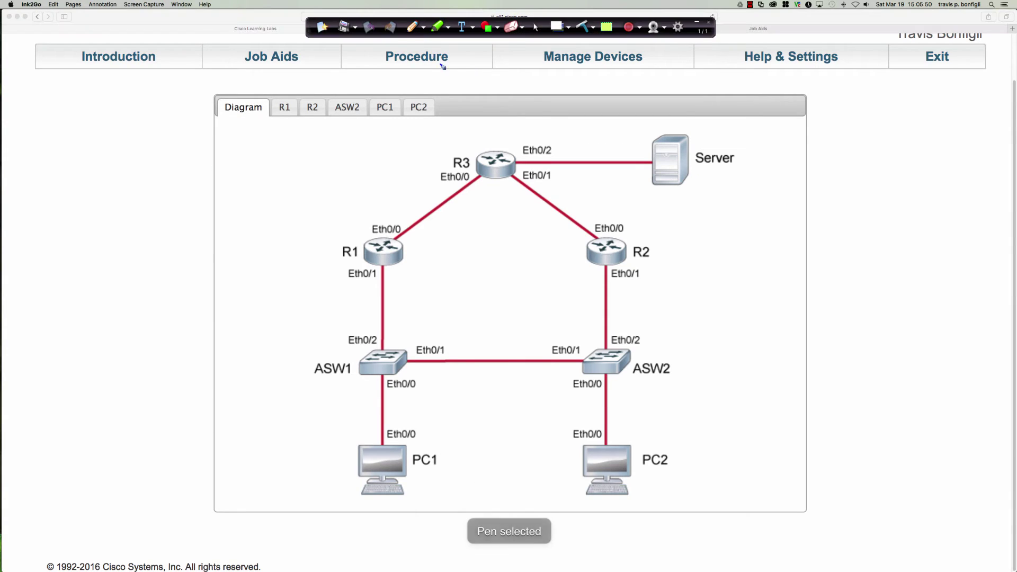
{"action": "left_click_drag", "start_coordinate": [433, 364], "coordinate": [563, 370]}
{"action": "mouse_move", "coordinate": [587, 290]}
{"action": "left_mouse_down"}
{"action": "mouse_move", "coordinate": [609, 315]}
{"action": "mouse_move", "coordinate": [602, 289]}
{"action": "mouse_move", "coordinate": [581, 289]}
{"action": "left_mouse_up"}
{"action": "mouse_move", "coordinate": [354, 294]}
{"action": "left_mouse_down"}
{"action": "mouse_move", "coordinate": [349, 315]}
{"action": "mouse_move", "coordinate": [397, 289]}
{"action": "mouse_move", "coordinate": [348, 293]}
{"action": "mouse_move", "coordinate": [383, 310]}
{"action": "left_mouse_up"}
{"action": "left_click_drag", "start_coordinate": [598, 293], "coordinate": [599, 310]}
{"action": "left_click_drag", "start_coordinate": [395, 352], "coordinate": [599, 300]}
{"action": "mouse_move", "coordinate": [598, 352]}
{"action": "left_mouse_down"}
{"action": "mouse_move", "coordinate": [394, 307]}
{"action": "mouse_move", "coordinate": [376, 362]}
{"action": "left_mouse_up"}
{"action": "left_click_drag", "start_coordinate": [615, 309], "coordinate": [607, 364]}
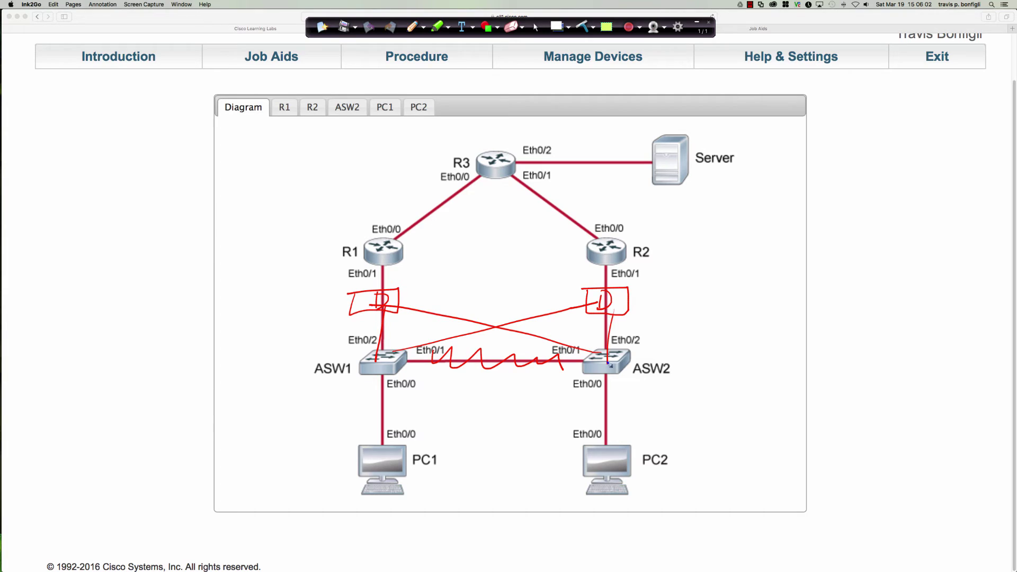
Connect the two sketched D boxes to each other and to R3, and clear all the red markings
{"action": "left_click_drag", "start_coordinate": [425, 364], "coordinate": [598, 364]}
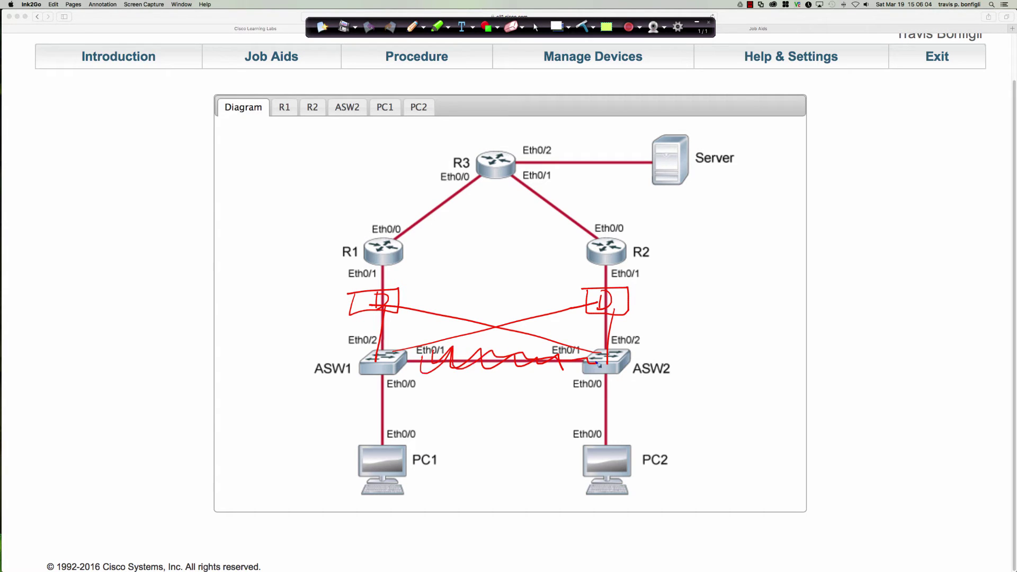
{"action": "left_click_drag", "start_coordinate": [396, 295], "coordinate": [596, 299]}
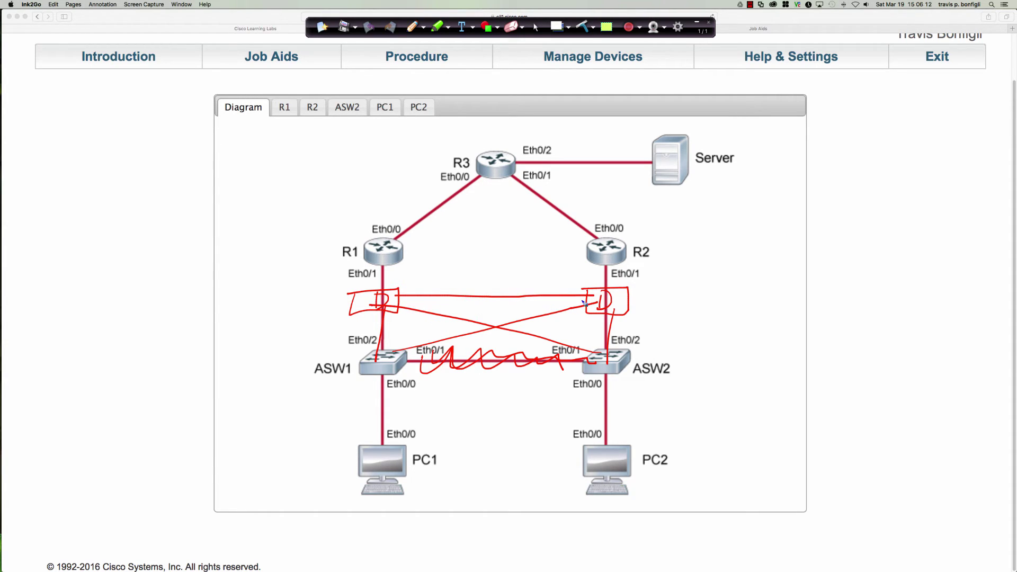
{"action": "left_click_drag", "start_coordinate": [392, 295], "coordinate": [475, 179]}
{"action": "left_click_drag", "start_coordinate": [597, 305], "coordinate": [512, 172]}
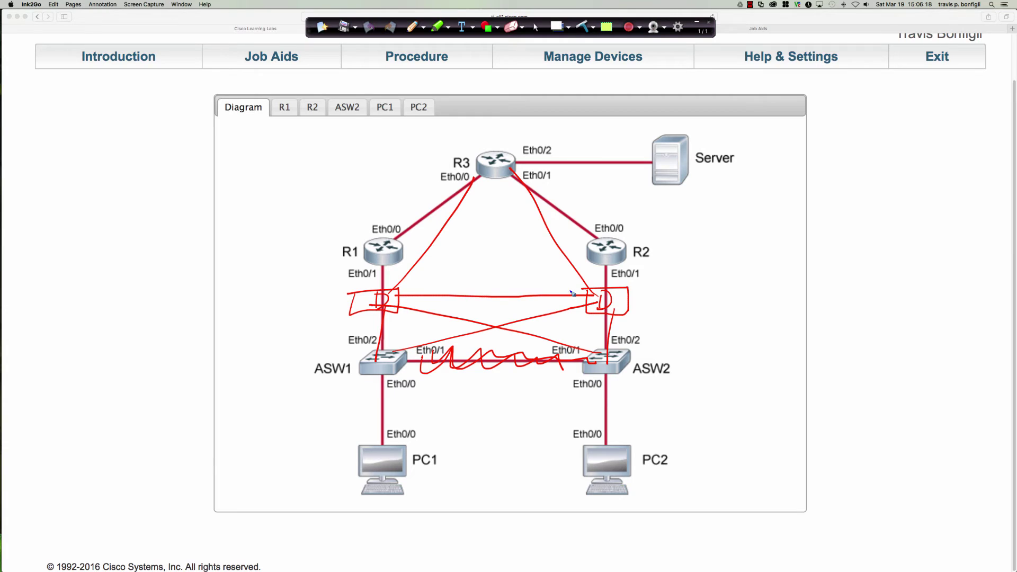
{"action": "left_click", "coordinate": [582, 26]}
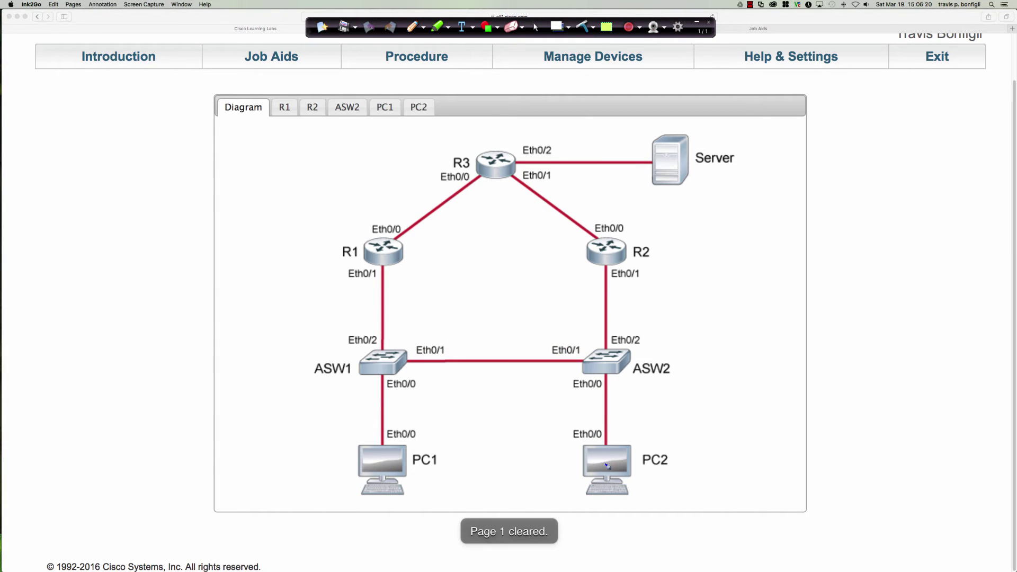
Trace PC2's path in blue through ASW2 and ASW1 to R1, with a separate arrow from ASW2 towards R2
{"action": "left_click", "coordinate": [423, 27]}
{"action": "left_click", "coordinate": [423, 49]}
{"action": "mouse_move", "coordinate": [603, 463]}
{"action": "left_mouse_down"}
{"action": "mouse_move", "coordinate": [613, 367]}
{"action": "mouse_move", "coordinate": [380, 364]}
{"action": "mouse_move", "coordinate": [383, 264]}
{"action": "mouse_move", "coordinate": [391, 277]}
{"action": "left_mouse_up"}
{"action": "mouse_move", "coordinate": [625, 351]}
{"action": "left_mouse_down"}
{"action": "mouse_move", "coordinate": [624, 304]}
{"action": "mouse_move", "coordinate": [632, 312]}
{"action": "left_mouse_up"}
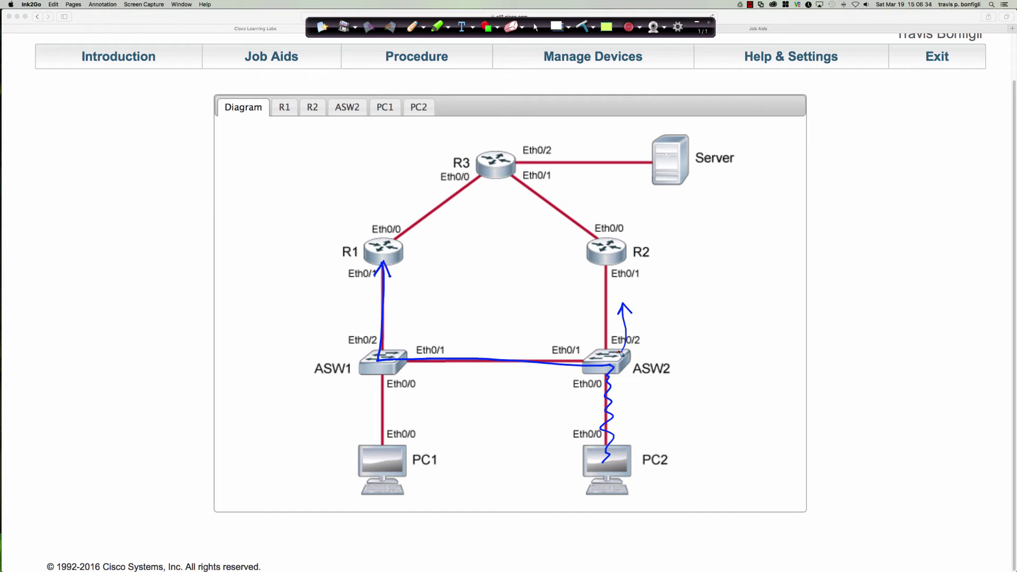
Annotate PC2 with an underlined 192.168.1.1, circle ASW2 with an arrow towards ASW1, and leave drawing mode
{"action": "mouse_move", "coordinate": [669, 479]}
{"action": "left_mouse_down"}
{"action": "mouse_move", "coordinate": [644, 473]}
{"action": "mouse_move", "coordinate": [656, 485]}
{"action": "mouse_move", "coordinate": [693, 465]}
{"action": "left_mouse_up"}
{"action": "left_click_drag", "start_coordinate": [704, 465], "coordinate": [793, 477]}
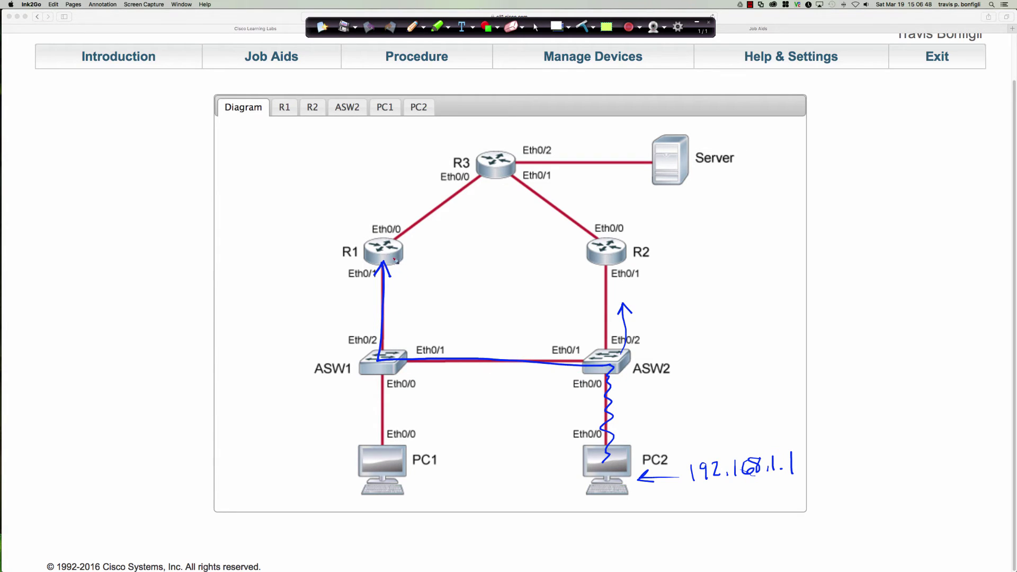
{"action": "left_click_drag", "start_coordinate": [692, 492], "coordinate": [821, 484]}
{"action": "mouse_move", "coordinate": [618, 339]}
{"action": "left_mouse_down"}
{"action": "mouse_move", "coordinate": [633, 343]}
{"action": "mouse_move", "coordinate": [613, 338]}
{"action": "left_mouse_up"}
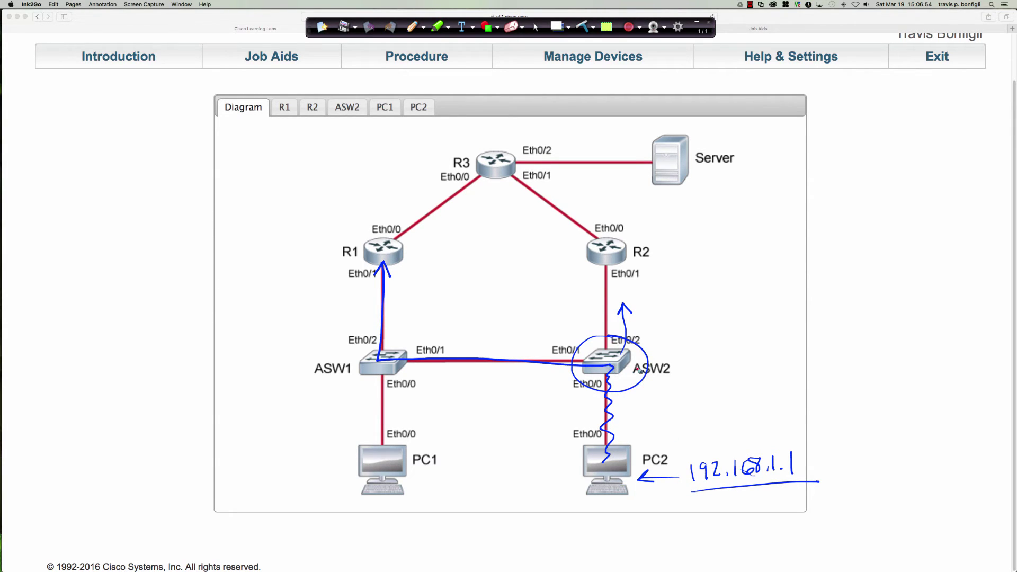
{"action": "mouse_move", "coordinate": [609, 360]}
{"action": "left_mouse_down"}
{"action": "mouse_move", "coordinate": [455, 333]}
{"action": "mouse_move", "coordinate": [482, 341]}
{"action": "left_mouse_up"}
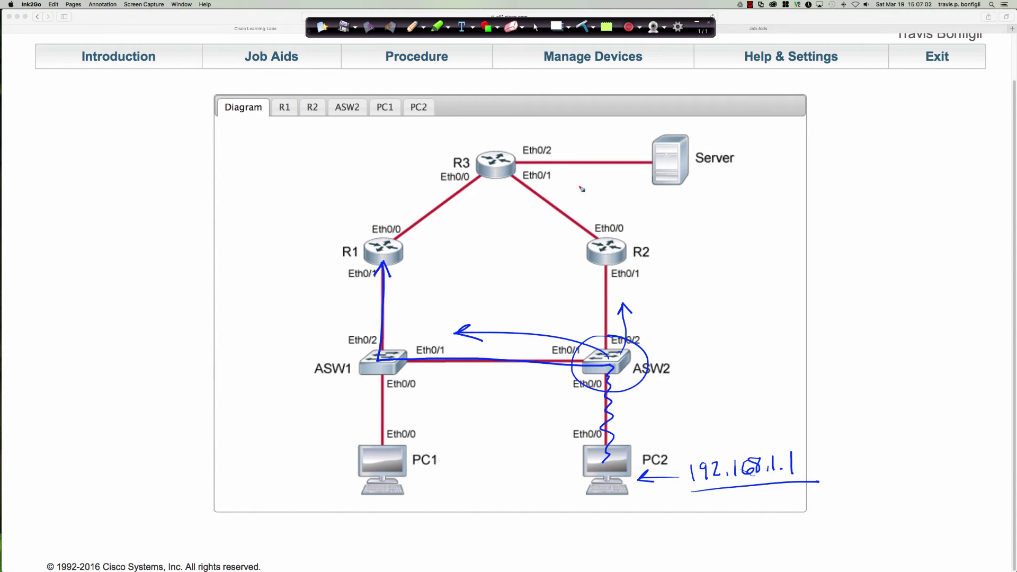
{"action": "left_click", "coordinate": [536, 27]}
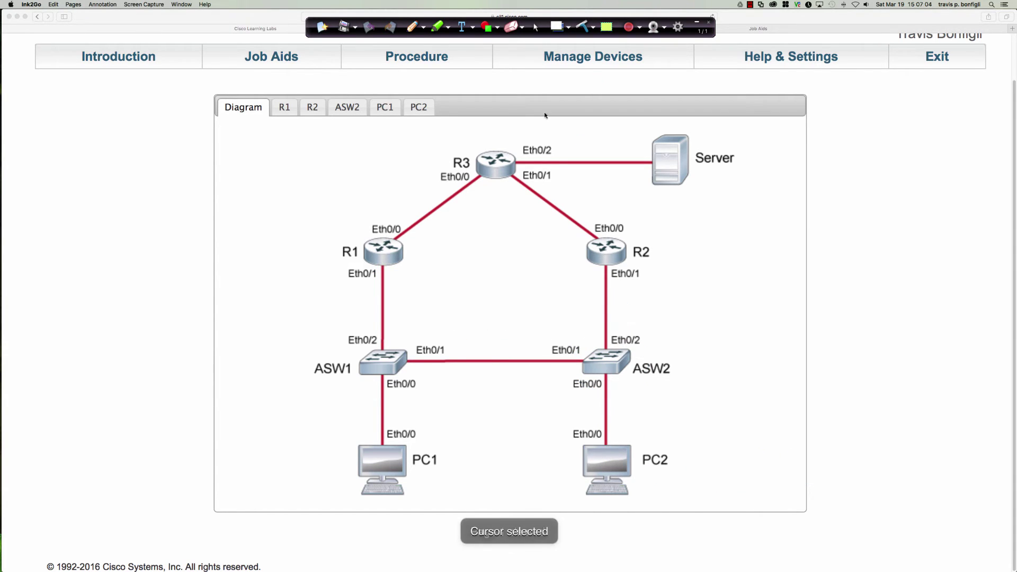
Open ASW2's console and display its current MAC address table
{"action": "left_click", "coordinate": [605, 372]}
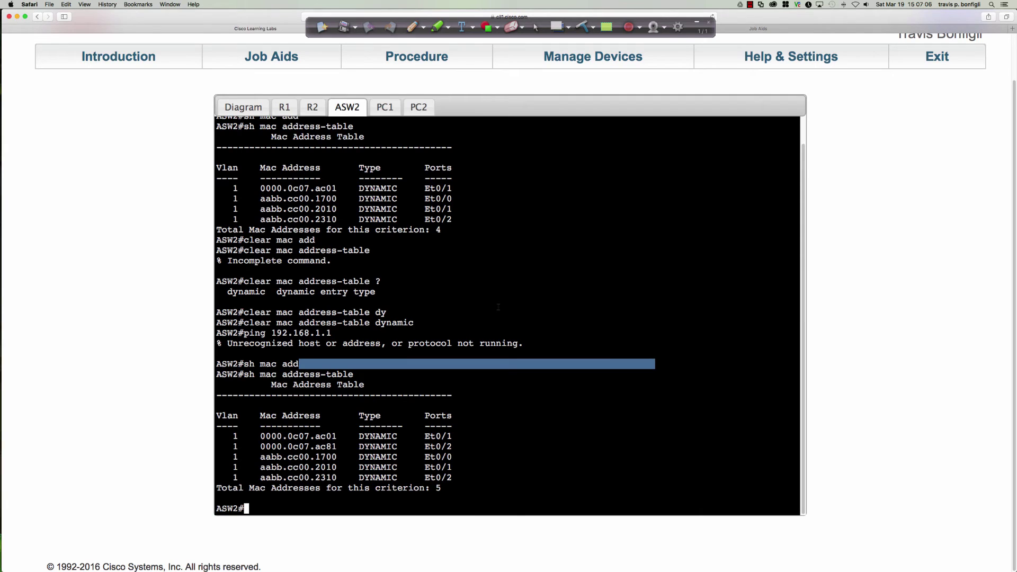
{"action": "left_click", "coordinate": [510, 287]}
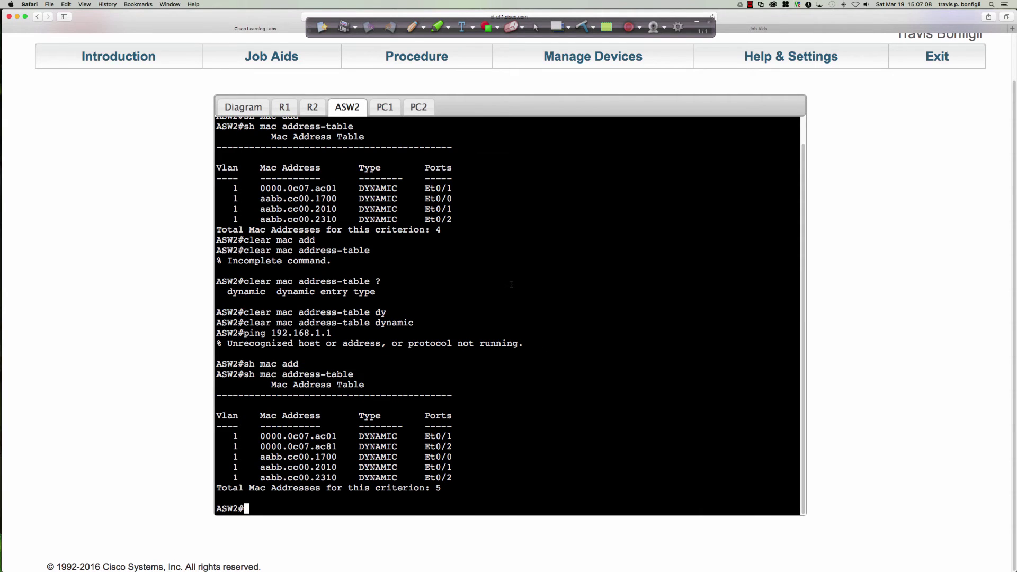
{"action": "type", "text": "sh mac add"}
{"action": "key", "text": "Tab"}
{"action": "key", "text": "Return"}
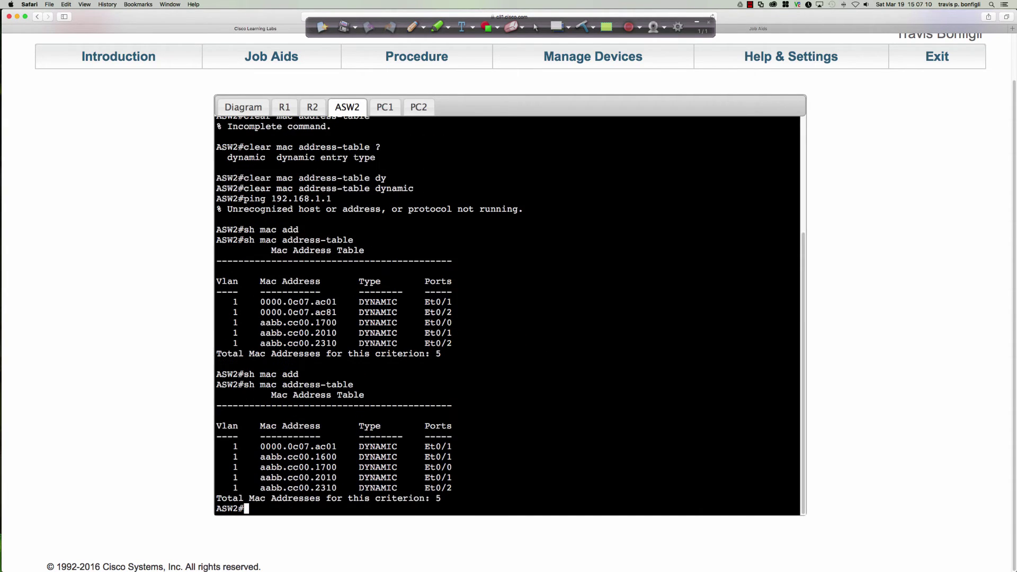
{"action": "key", "text": "Return"}
{"action": "key", "text": "Return"}
{"action": "key", "text": "Return"}
{"action": "key", "text": "Return"}
{"action": "key", "text": "Return"}
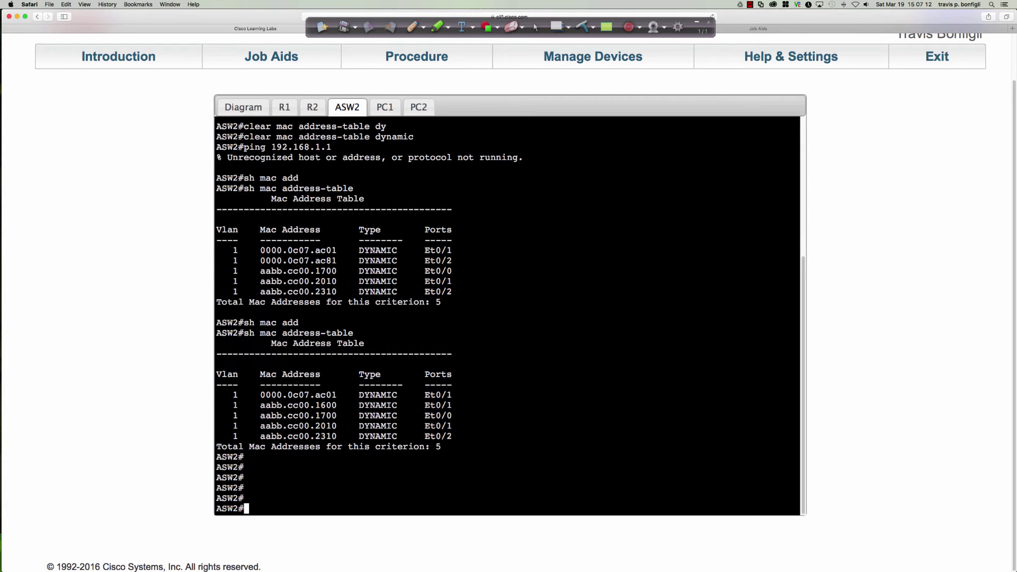
Circle the 0000.0c07.ac01 entry in ASW2's latest MAC address table, point an arrow at its port, and clear the ink
{"action": "left_click", "coordinate": [267, 113]}
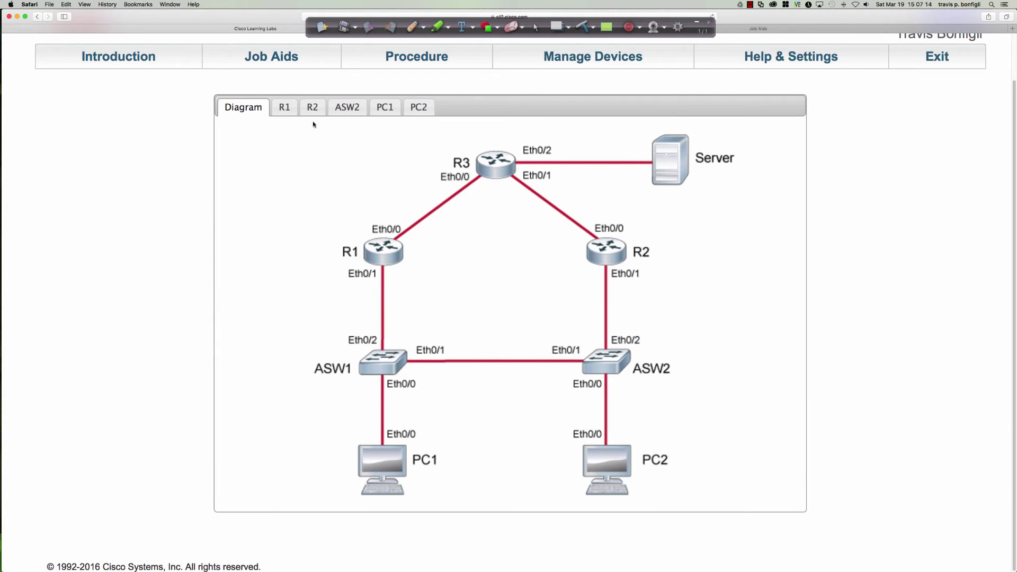
{"action": "left_click", "coordinate": [419, 107]}
{"action": "left_click", "coordinate": [358, 102]}
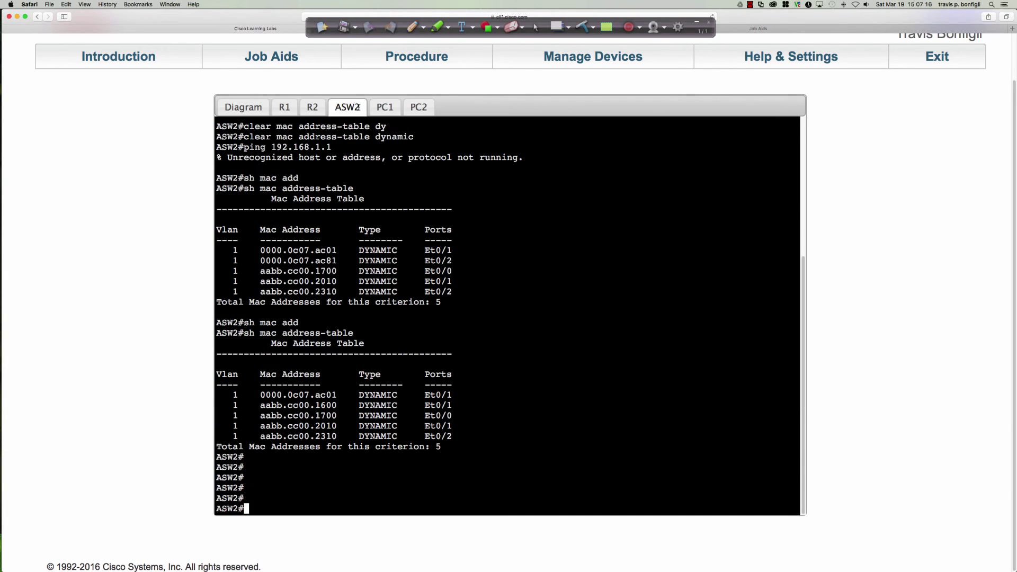
{"action": "left_click", "coordinate": [245, 113]}
{"action": "left_click", "coordinate": [347, 107]}
{"action": "left_click", "coordinate": [410, 30]}
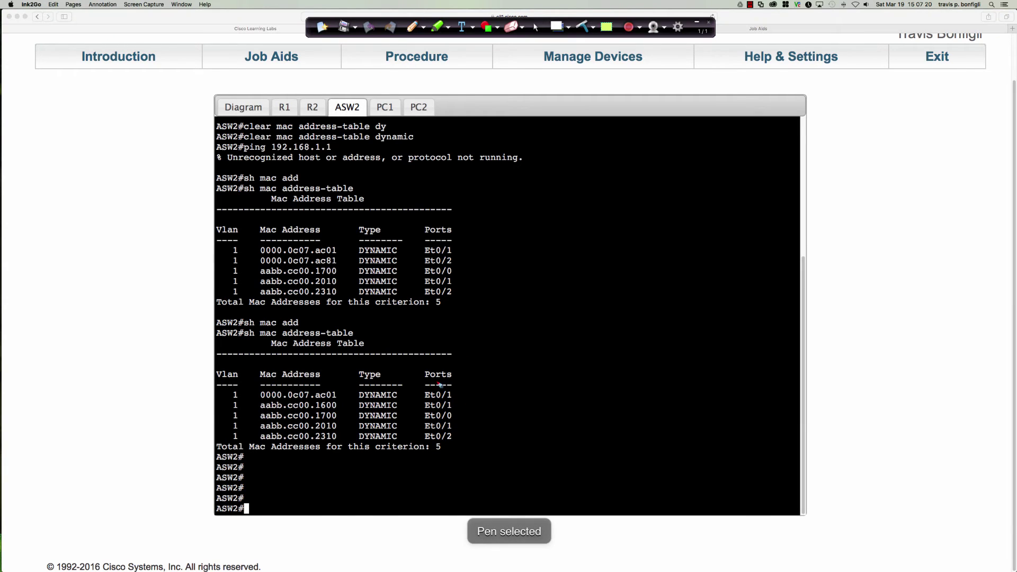
{"action": "left_click_drag", "start_coordinate": [436, 387], "coordinate": [369, 387]}
{"action": "mouse_move", "coordinate": [289, 388]}
{"action": "left_mouse_down"}
{"action": "mouse_move", "coordinate": [229, 398]}
{"action": "mouse_move", "coordinate": [459, 399]}
{"action": "mouse_move", "coordinate": [434, 388]}
{"action": "left_mouse_up"}
{"action": "mouse_move", "coordinate": [494, 371]}
{"action": "left_mouse_down"}
{"action": "mouse_move", "coordinate": [460, 395]}
{"action": "mouse_move", "coordinate": [470, 393]}
{"action": "left_mouse_up"}
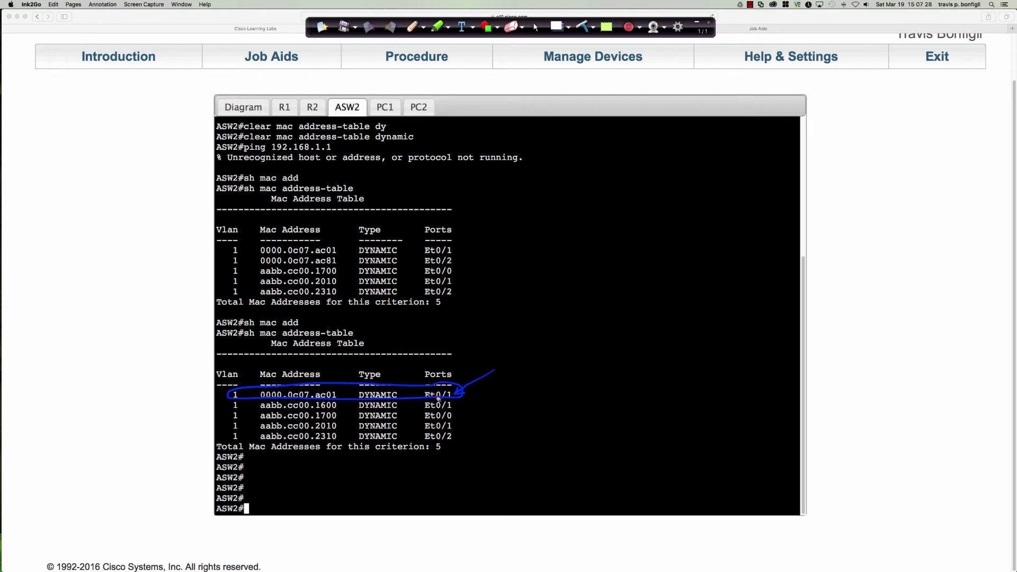
{"action": "mouse_move", "coordinate": [337, 367]}
{"action": "left_mouse_down"}
{"action": "mouse_move", "coordinate": [329, 391]}
{"action": "mouse_move", "coordinate": [337, 388]}
{"action": "left_mouse_up"}
{"action": "mouse_move", "coordinate": [428, 389]}
{"action": "left_mouse_down"}
{"action": "mouse_move", "coordinate": [458, 400]}
{"action": "mouse_move", "coordinate": [432, 386]}
{"action": "left_mouse_up"}
{"action": "left_click", "coordinate": [536, 27]}
{"action": "left_click", "coordinate": [581, 27]}
Open R2's console and display its detailed HSRP status with the show standby command
{"action": "left_click", "coordinate": [263, 111]}
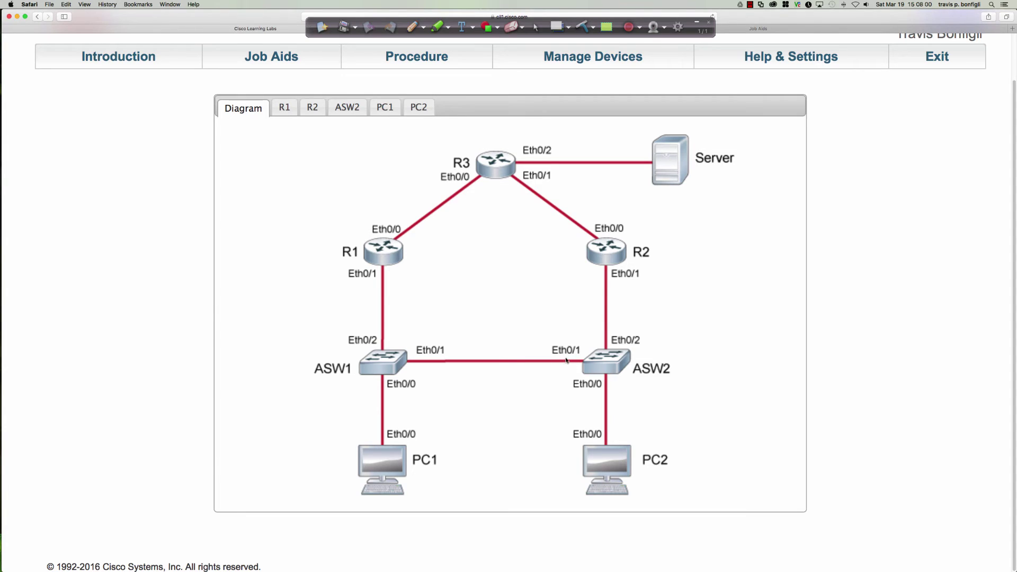
{"action": "left_click", "coordinate": [392, 264]}
{"action": "left_click", "coordinate": [251, 155]}
{"action": "left_click", "coordinate": [312, 107]}
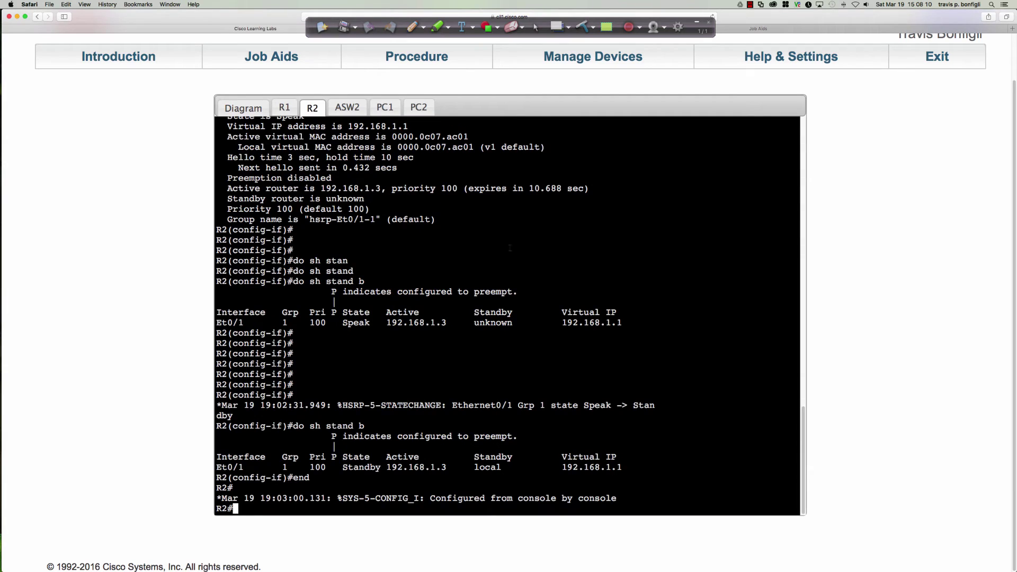
{"action": "key", "text": "Return"}
{"action": "key", "text": "Return"}
{"action": "key", "text": "Return"}
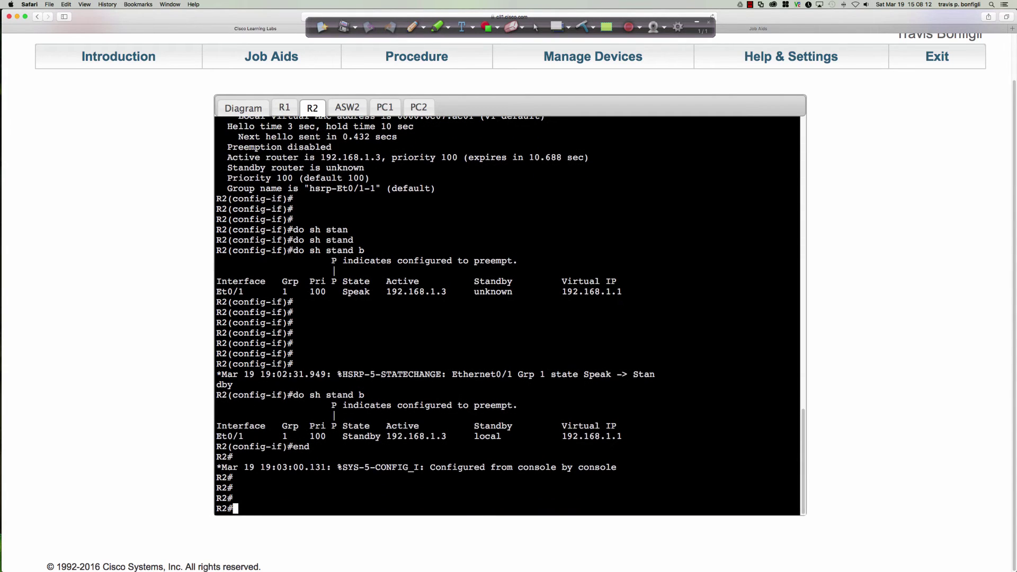
{"action": "type", "text": "sh stand"}
{"action": "key", "text": "Return"}
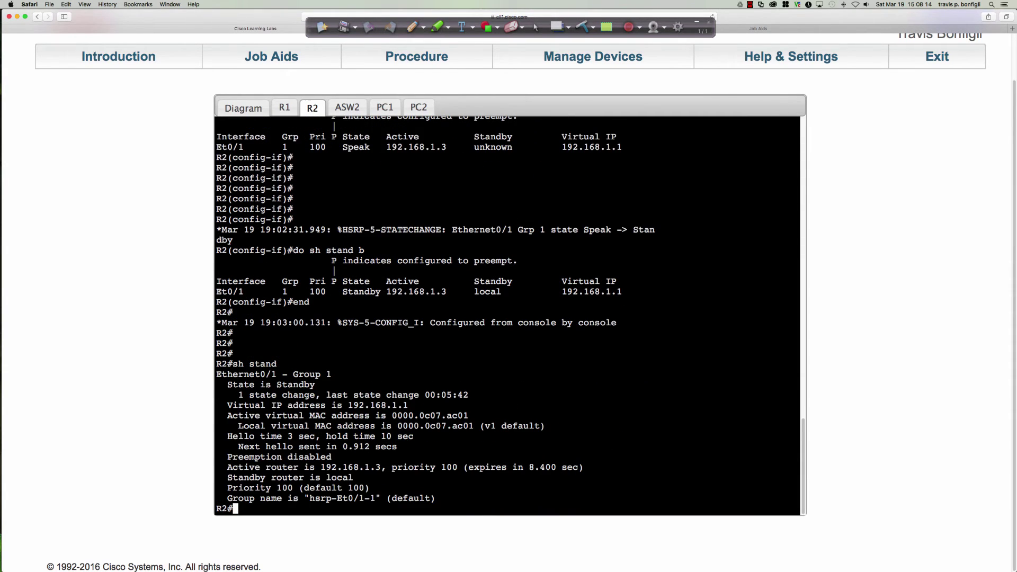
Set the HSRP group 1 priority to 110 on R2's interface e0/1 with the standby 1 priority command
{"action": "key", "text": "Return"}
{"action": "key", "text": "Return"}
{"action": "key", "text": "Return"}
{"action": "type", "text": "conf t"}
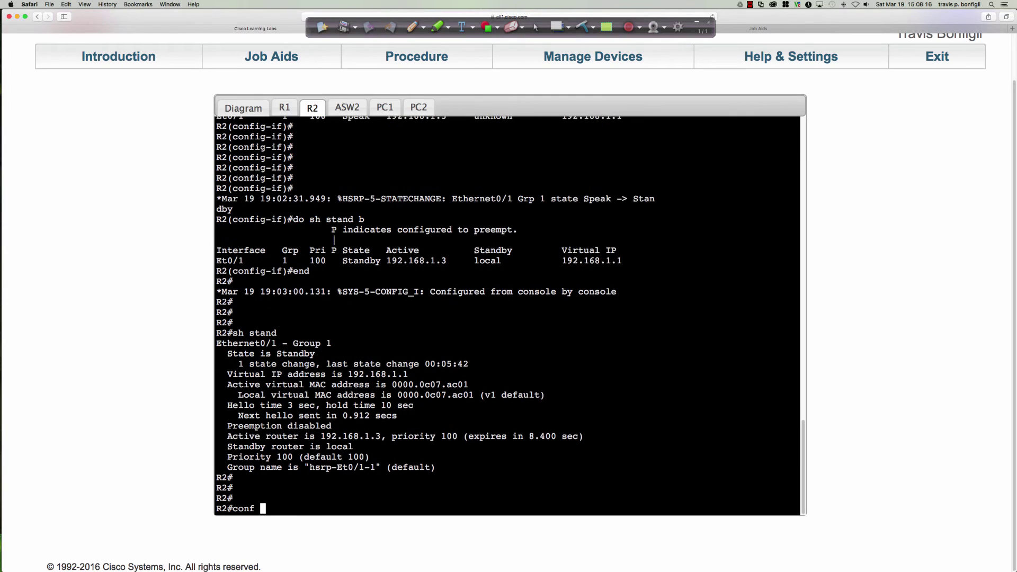
{"action": "key", "text": "Return"}
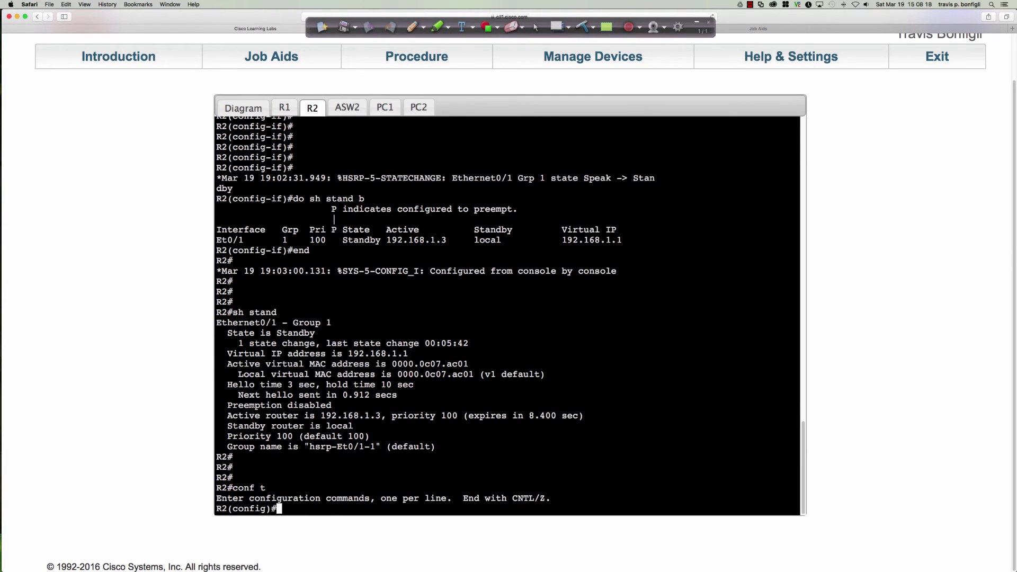
{"action": "type", "text": "int e0/1"}
{"action": "key", "text": "Return"}
{"action": "type", "text": "standby 1 "}
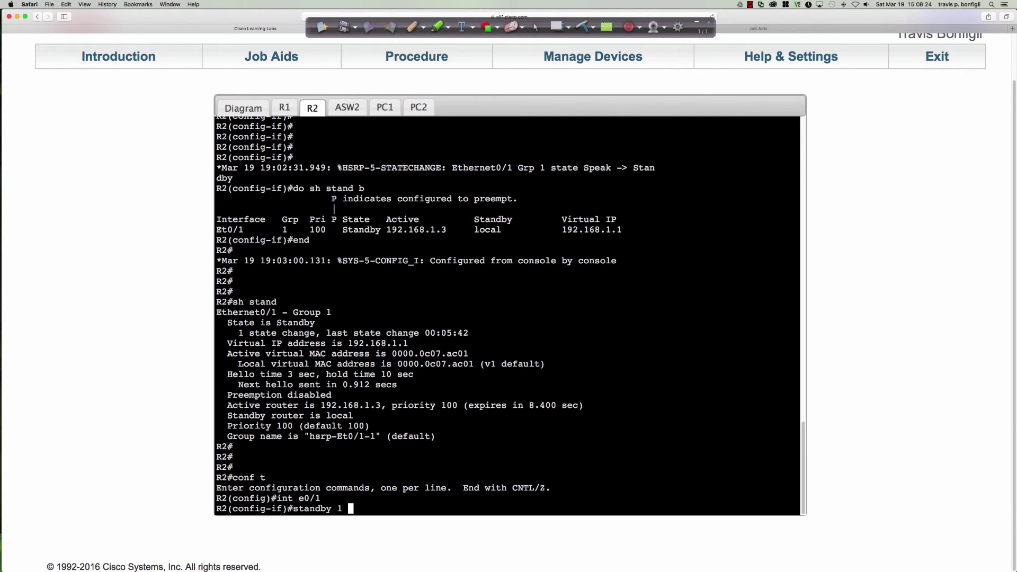
{"action": "type", "text": "pri"}
{"action": "key", "text": "Tab"}
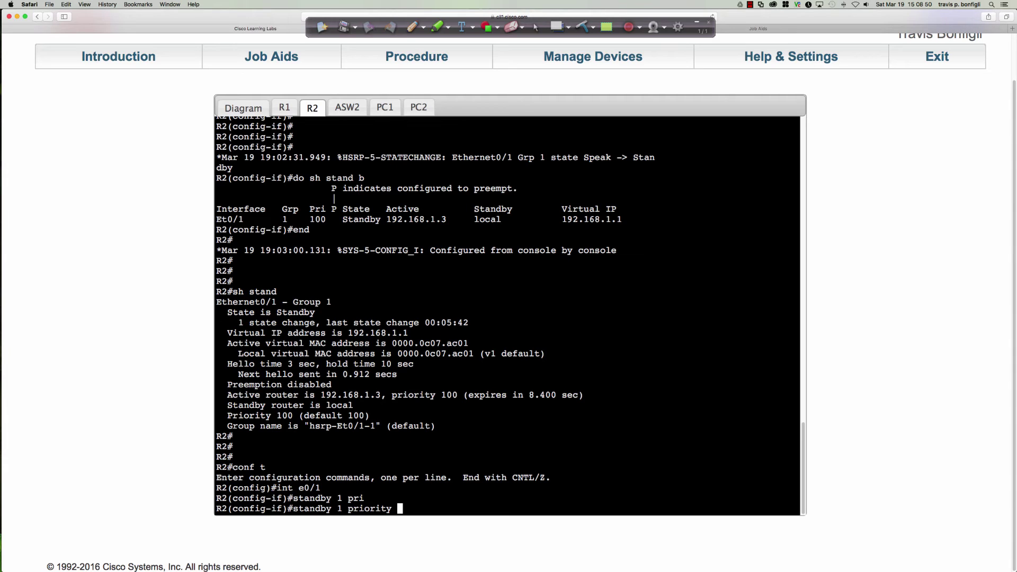
{"action": "key", "text": "Return"}
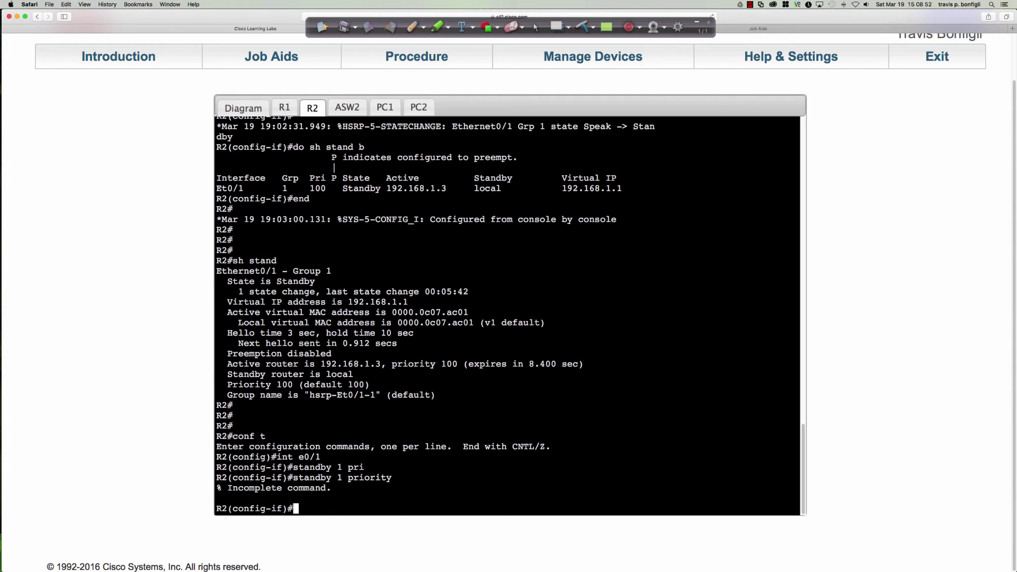
{"action": "key", "text": "Up"}
{"action": "type", "text": "110"}
{"action": "key", "text": "Return"}
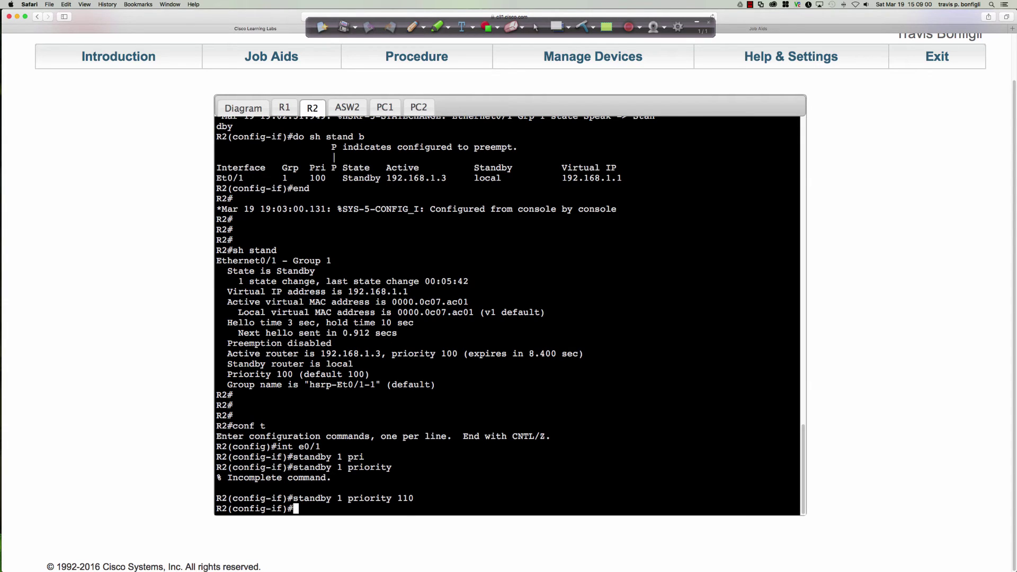
Display R2's detailed HSRP status twice from interface configuration mode to check the priority and router role
{"action": "type", "text": "do sh standby"}
{"action": "key", "text": "Return"}
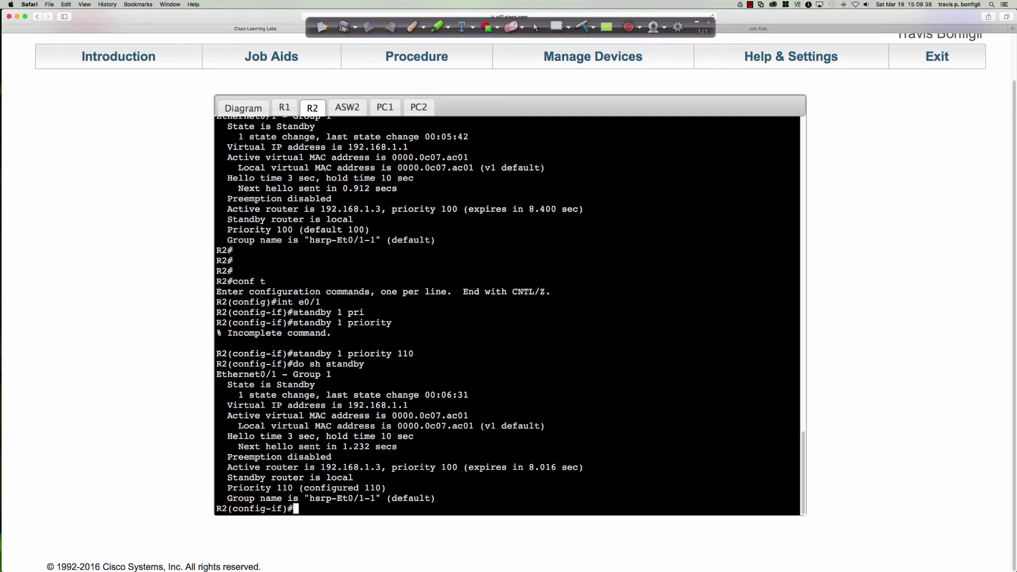
{"action": "key", "text": "Up"}
{"action": "key", "text": "Return"}
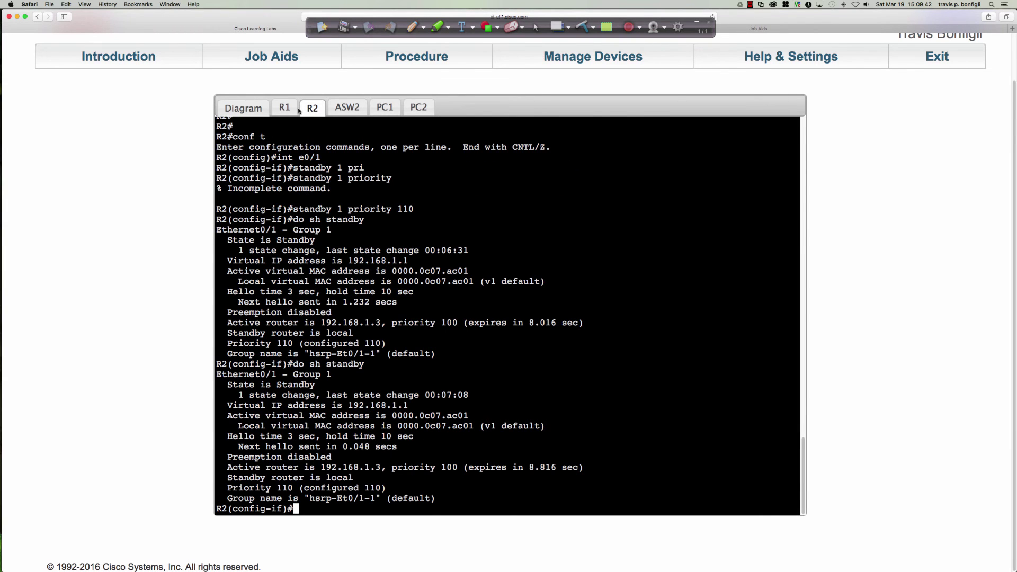
Open R1's console and display its detailed HSRP status with the show standby command
{"action": "left_click", "coordinate": [289, 109]}
{"action": "type", "text": "sh stand"}
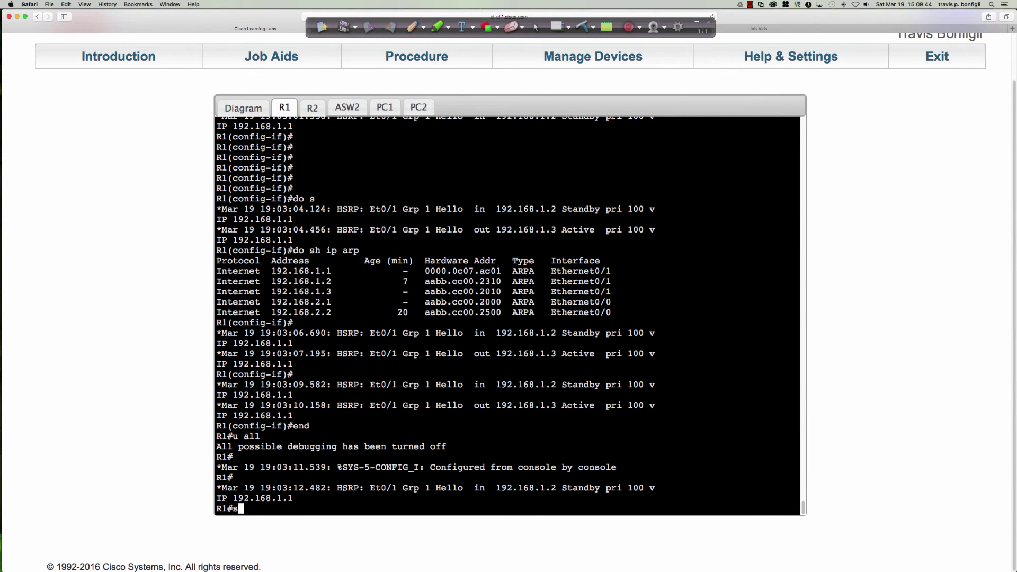
{"action": "key", "text": "Return"}
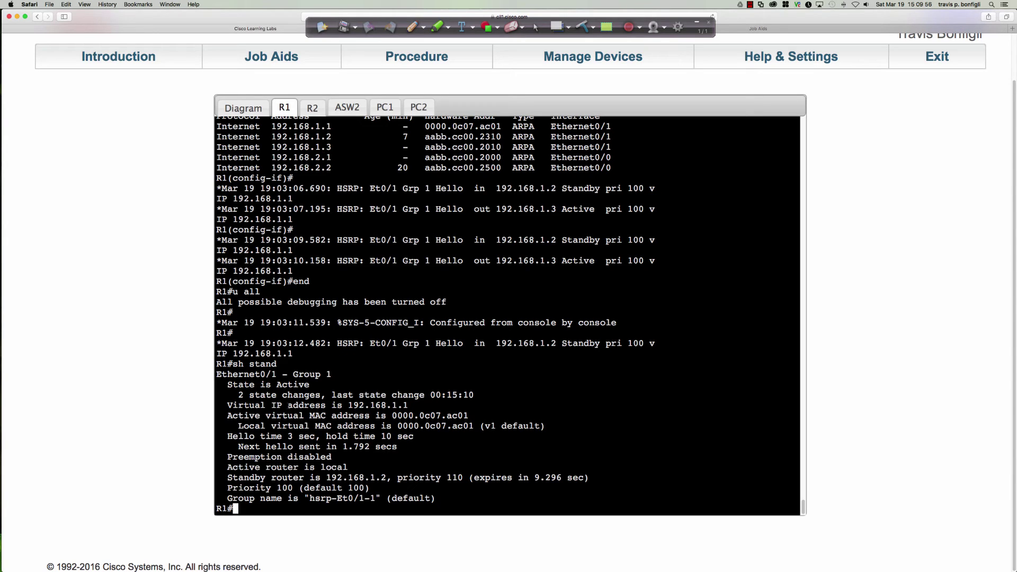
Highlight the priority, standby router and preemption lines in R1's HSRP status, one after another, and clear the highlight
{"action": "left_click_drag", "start_coordinate": [227, 488], "coordinate": [370, 488]}
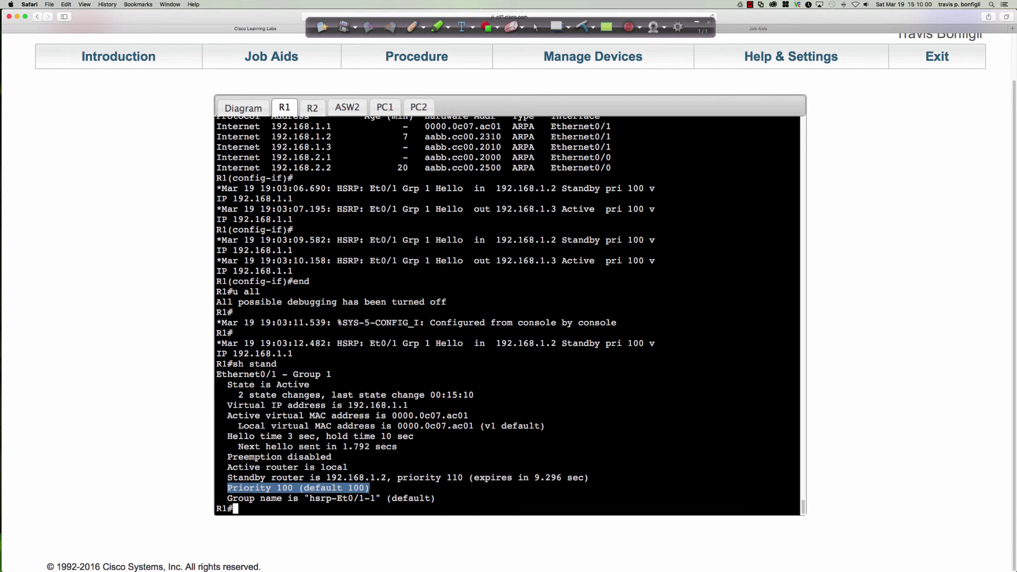
{"action": "left_click_drag", "start_coordinate": [227, 477], "coordinate": [463, 478]}
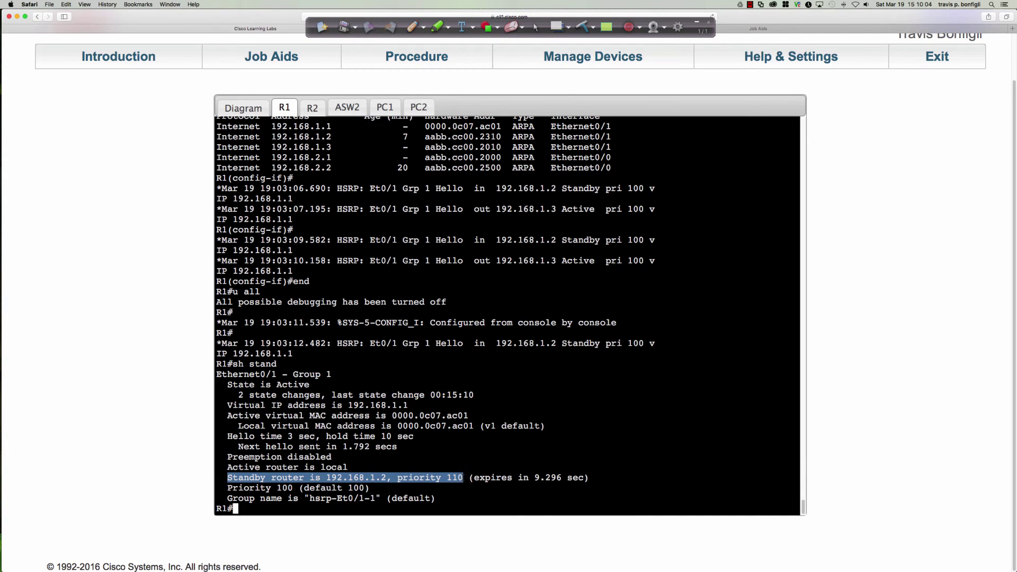
{"action": "left_click", "coordinate": [481, 459]}
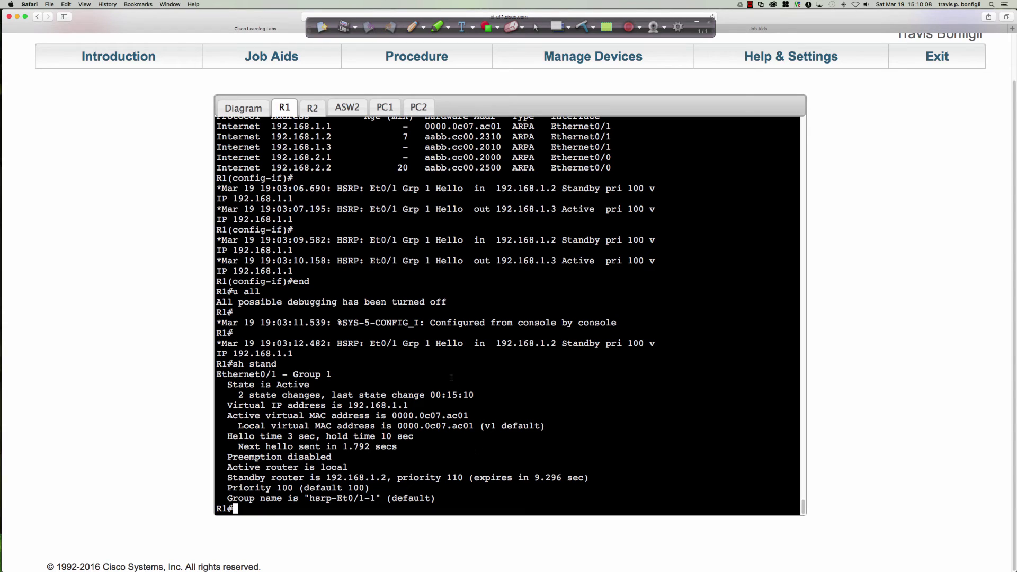
{"action": "left_click_drag", "start_coordinate": [336, 458], "coordinate": [228, 456]}
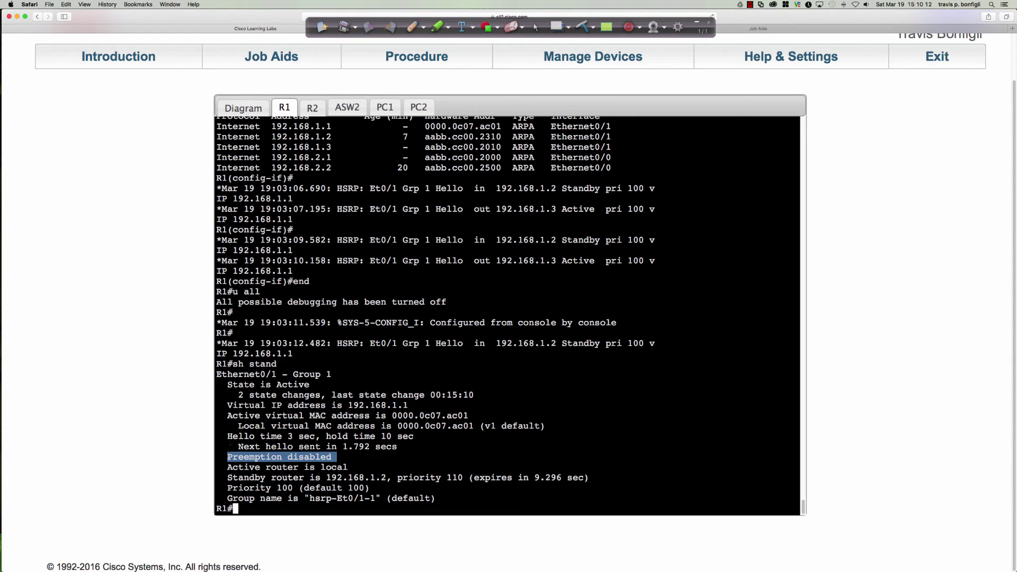
{"action": "left_click", "coordinate": [351, 138]}
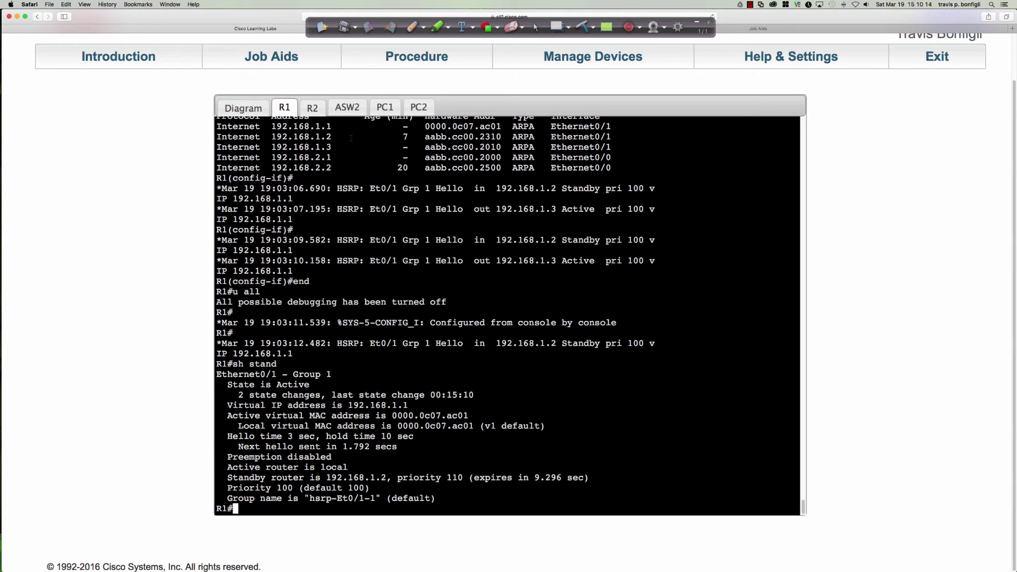
Enable preemption for HSRP group 1 on R1's interface e0/1 with the standby 1 preempt command
{"action": "type", "text": "conf t"}
{"action": "key", "text": "Return"}
{"action": "type", "text": "int "}
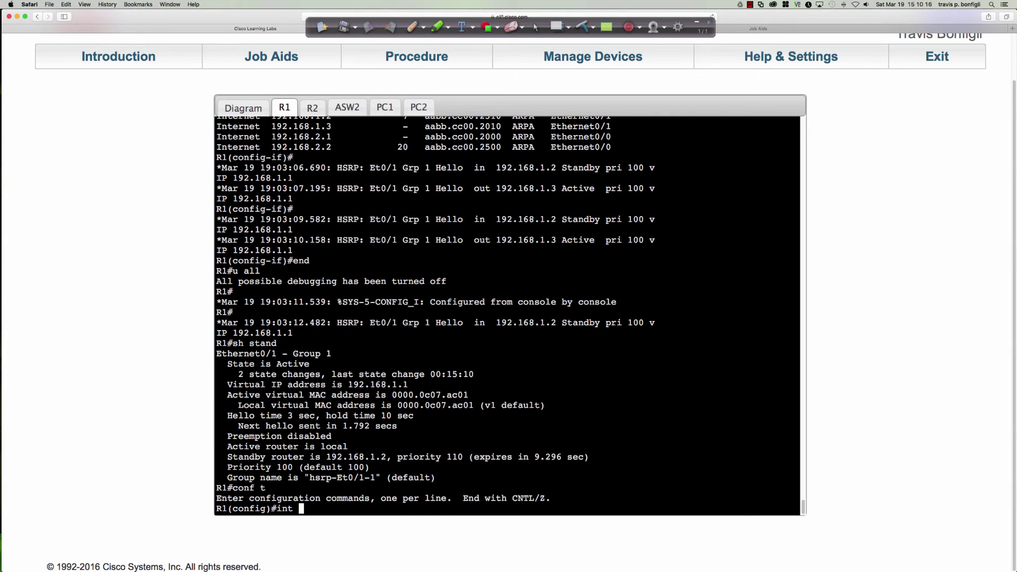
{"action": "type", "text": "e0/1"}
{"action": "key", "text": "Return"}
{"action": "type", "text": "stand"}
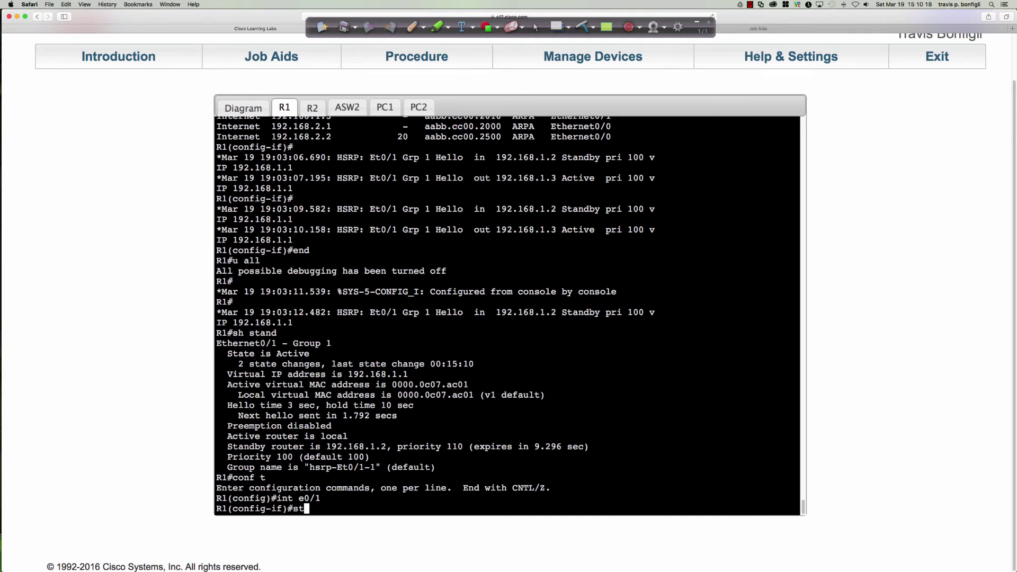
{"action": "key", "text": "Tab"}
{"action": "type", "text": "1 pre"}
{"action": "key", "text": "Tab"}
{"action": "key", "text": "Return"}
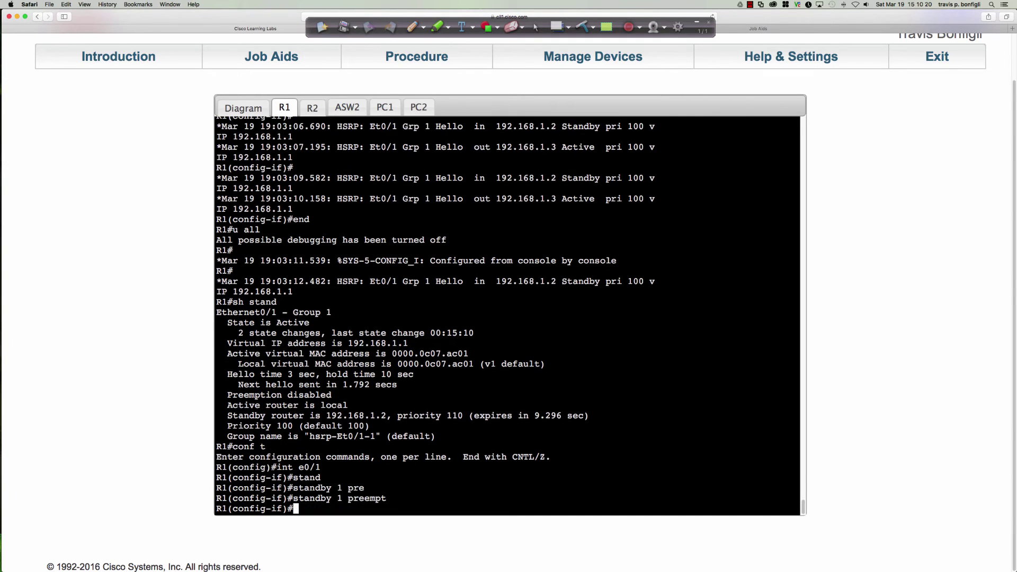
Glance at ASW2's console, return to R1 and display its detailed HSRP status to check the preemption setting
{"action": "left_click", "coordinate": [347, 107]}
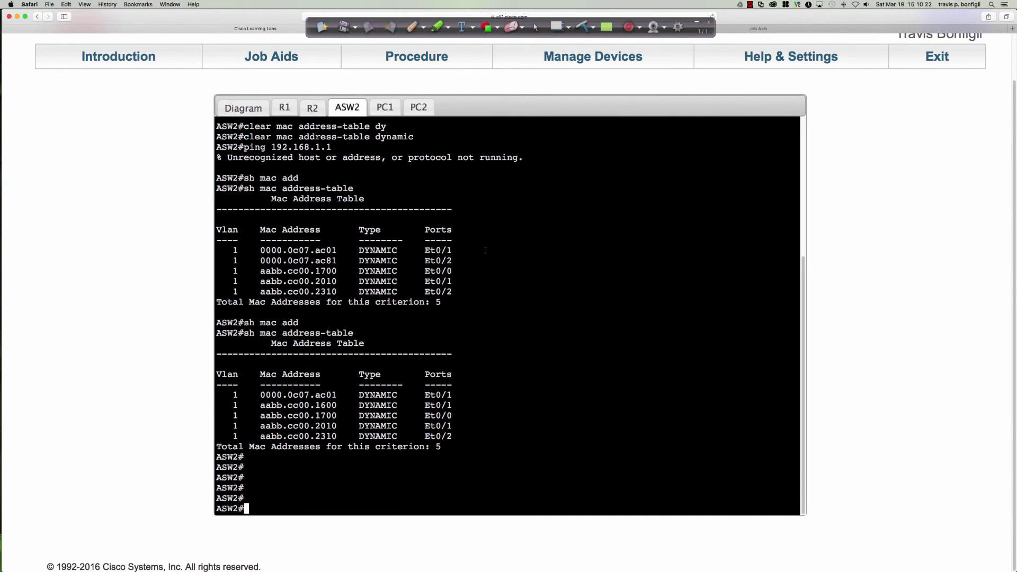
{"action": "scroll", "coordinate": [481, 246], "scroll_direction": "up", "scroll_amount": 2}
{"action": "left_click", "coordinate": [286, 108]}
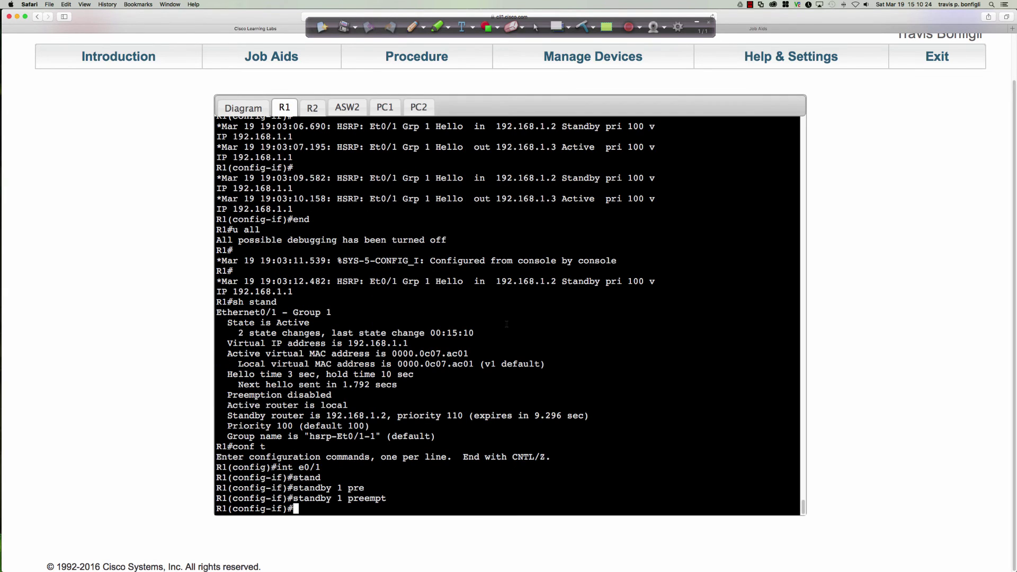
{"action": "type", "text": "do sh stand"}
{"action": "key", "text": "Return"}
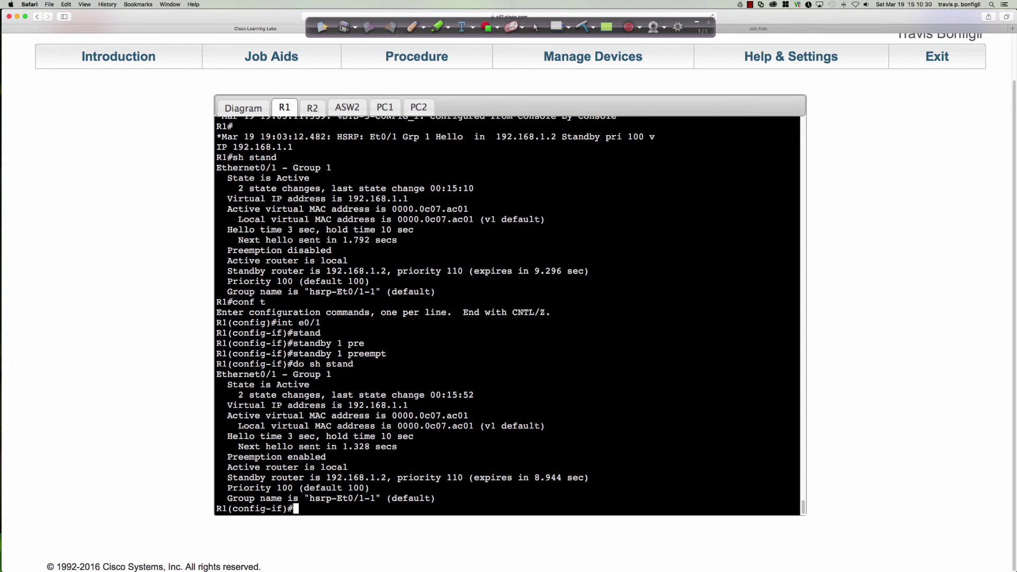
Enable preemption for HSRP group 1 on R2's interface e0/1 with the standby 1 preempt command
{"action": "left_click", "coordinate": [312, 108]}
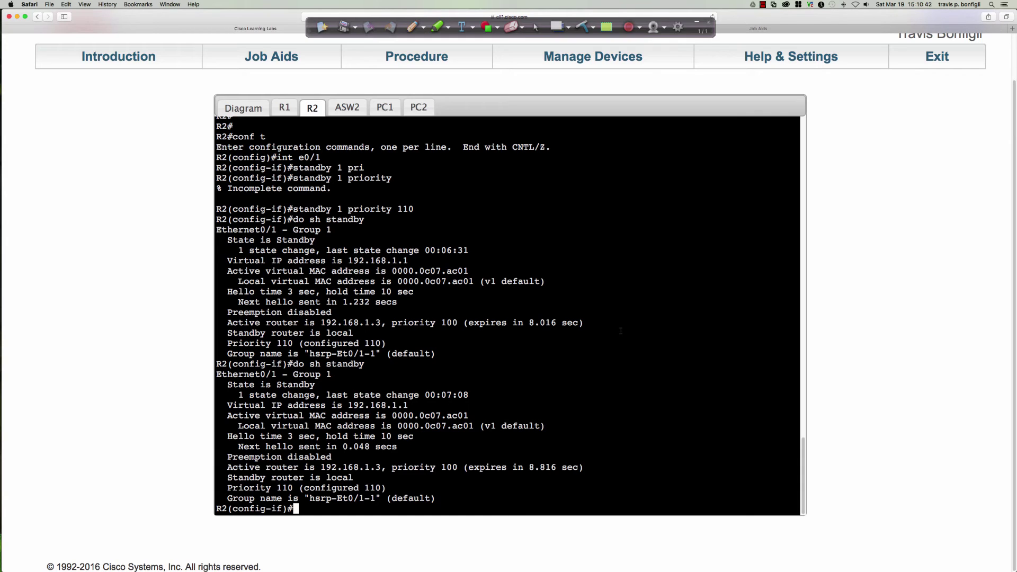
{"action": "type", "text": "int"}
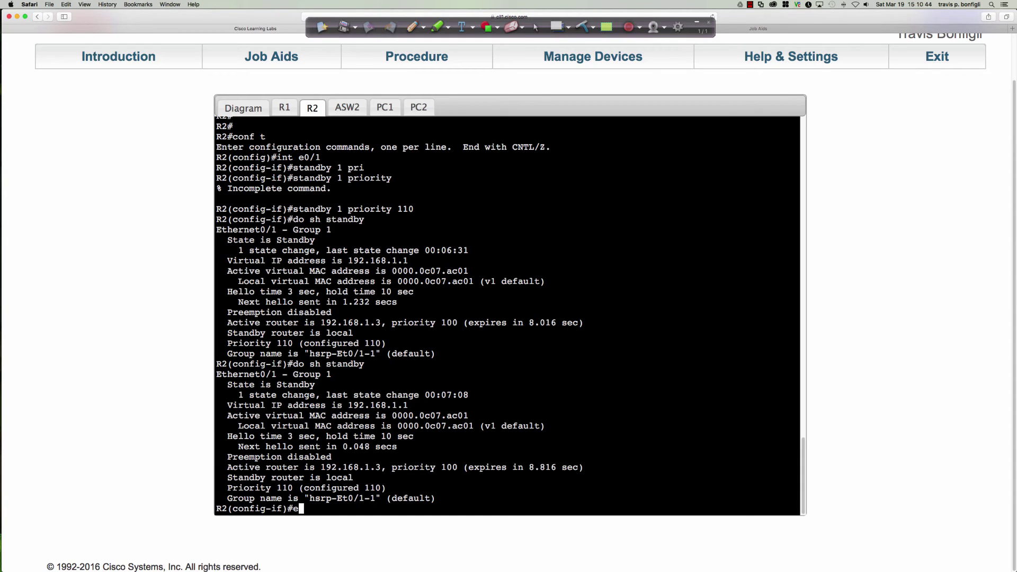
{"action": "type", "text": " e0/1"}
{"action": "key", "text": "Return"}
{"action": "type", "text": "st"}
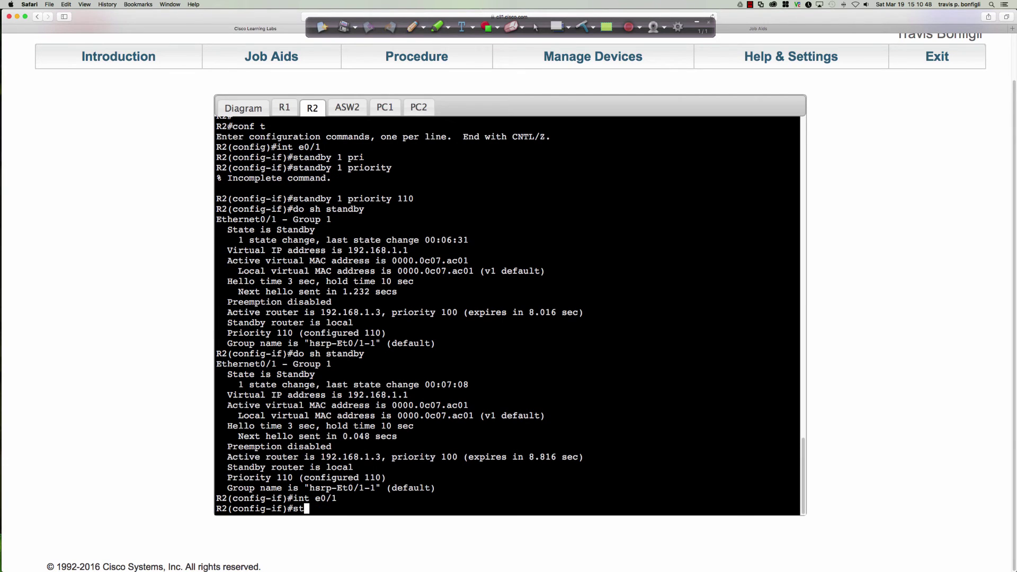
{"action": "key", "text": "Tab"}
{"action": "type", "text": "1 p"}
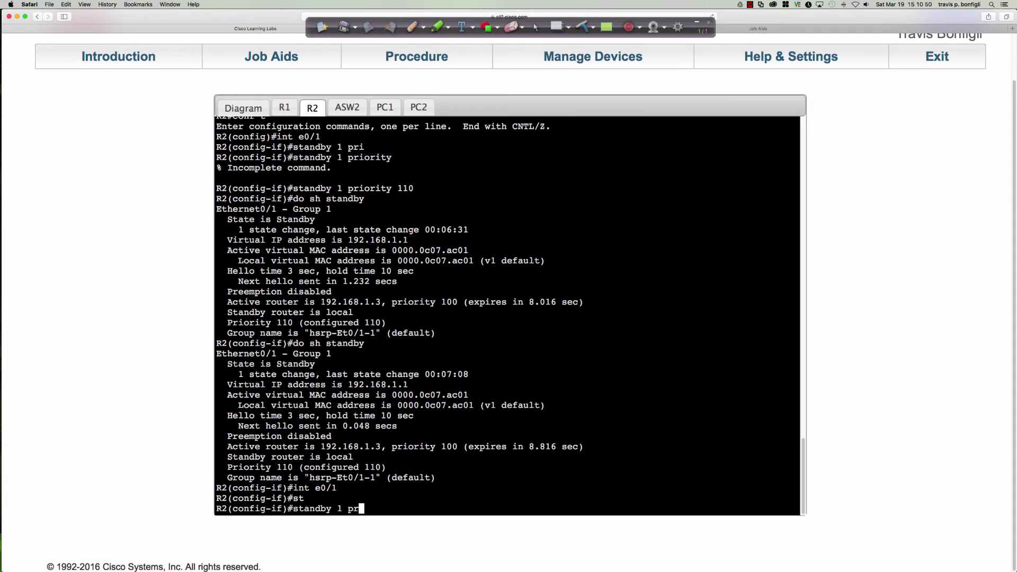
{"action": "type", "text": "re"}
{"action": "key", "text": "Tab"}
{"action": "key", "text": "Return"}
{"action": "key", "text": "Return"}
{"action": "key", "text": "Return"}
{"action": "key", "text": "Return"}
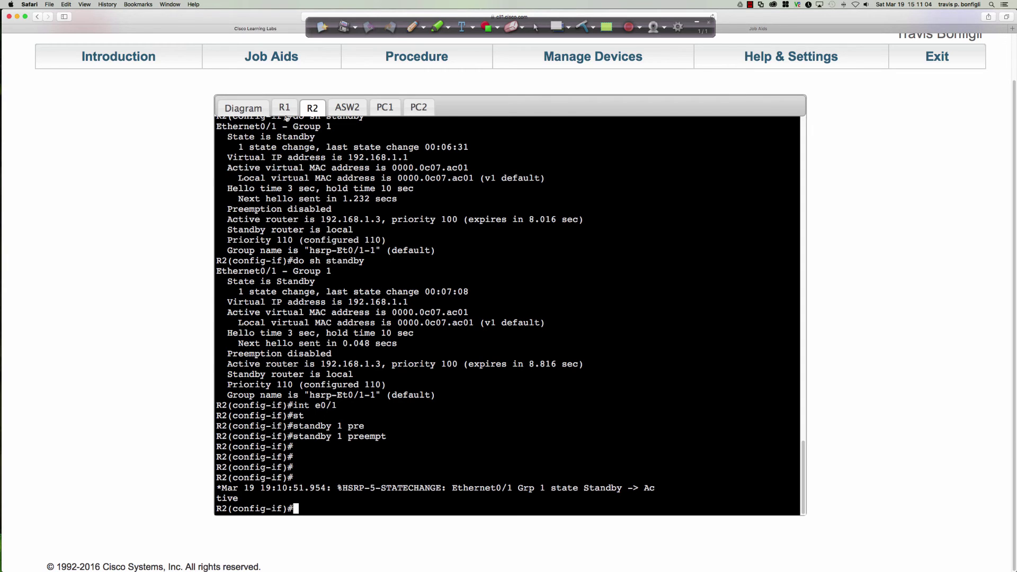
Return to R1's console, clear its pending command line and display the detailed HSRP status to check its role
{"action": "left_click", "coordinate": [285, 108]}
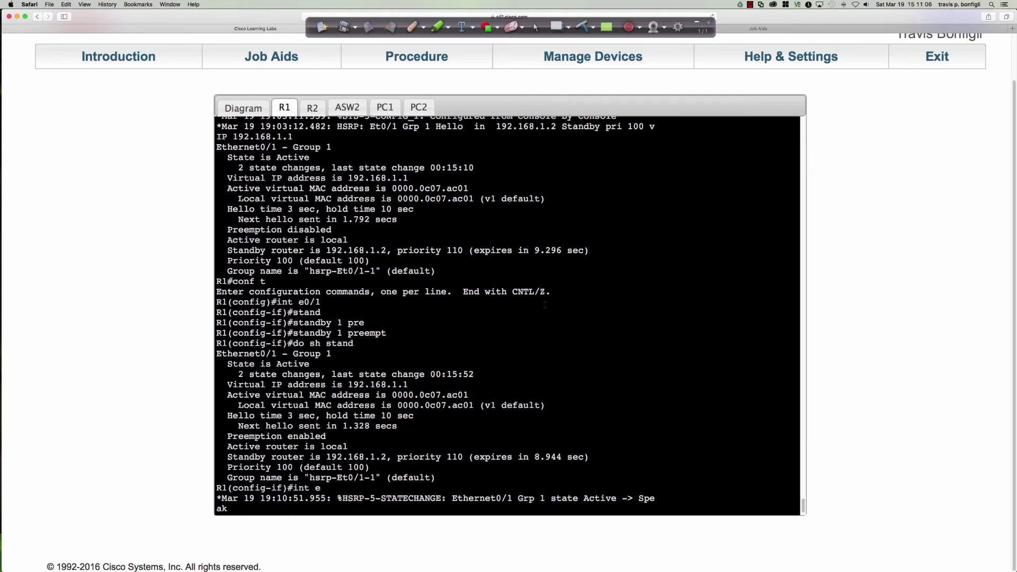
{"action": "key", "text": "Return"}
{"action": "key", "text": "Return"}
{"action": "key", "text": "Return"}
{"action": "key", "text": "Return"}
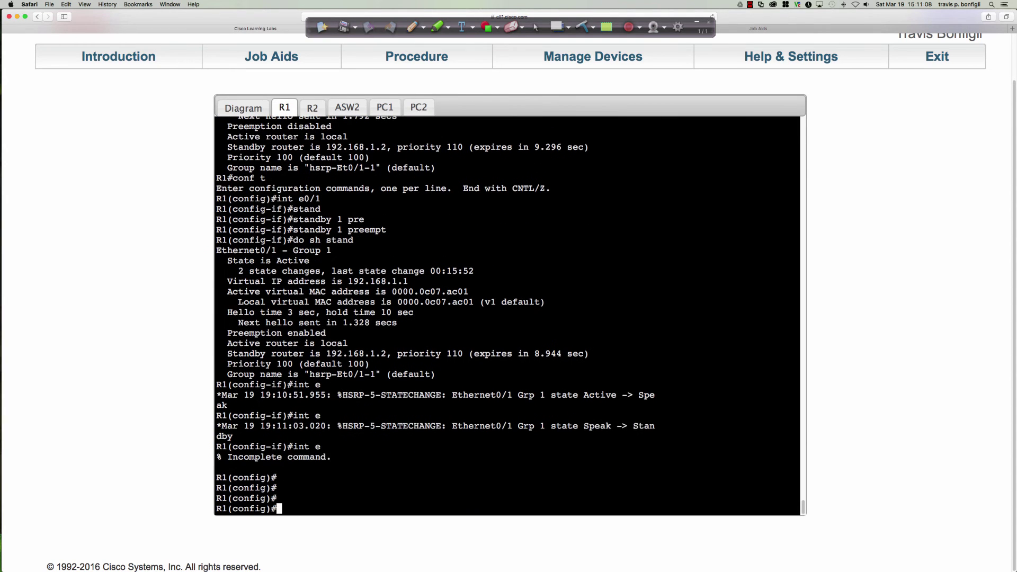
{"action": "key", "text": "Return"}
{"action": "key", "text": "Return"}
{"action": "type", "text": "do sh "}
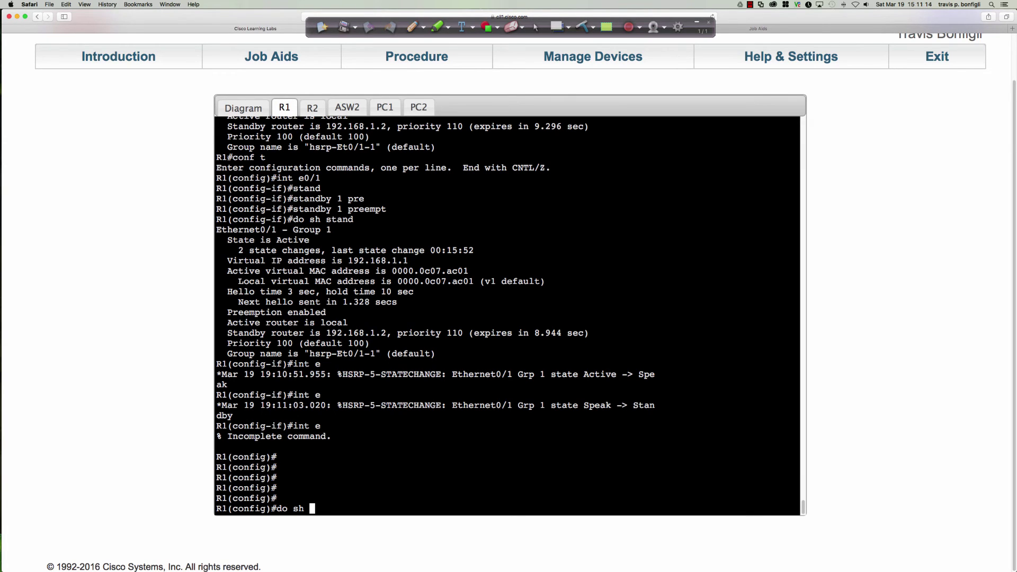
{"action": "type", "text": "standby"}
{"action": "key", "text": "Return"}
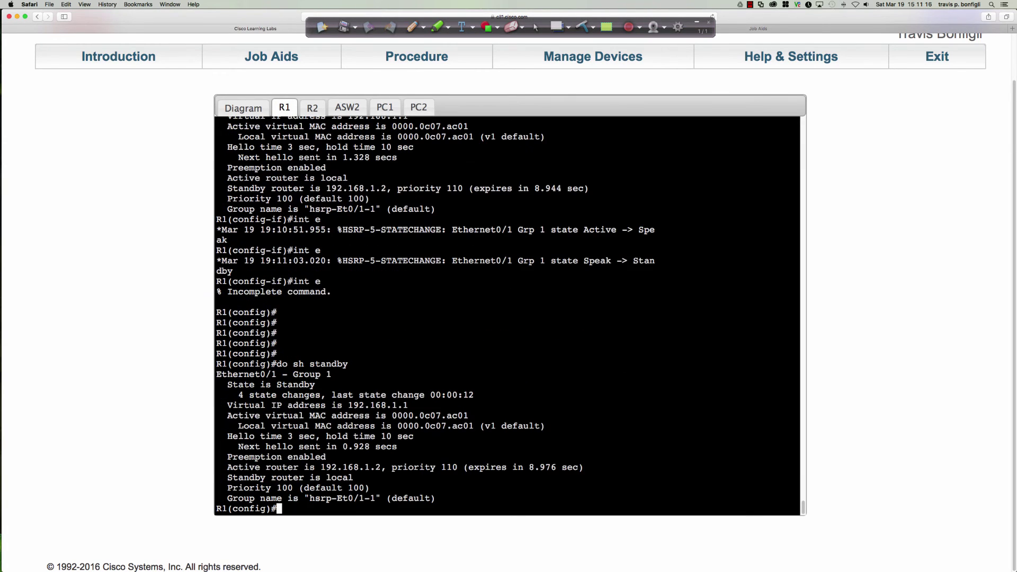
Switch to R2's console and display its detailed HSRP status with do show standby
{"action": "left_click", "coordinate": [312, 108]}
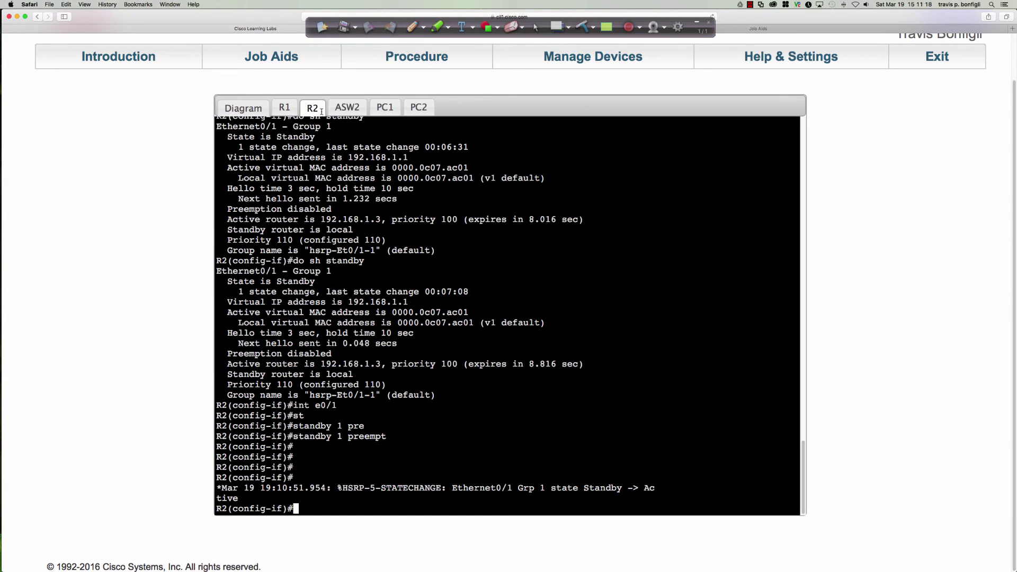
{"action": "type", "text": "do sh standby"}
{"action": "key", "text": "Return"}
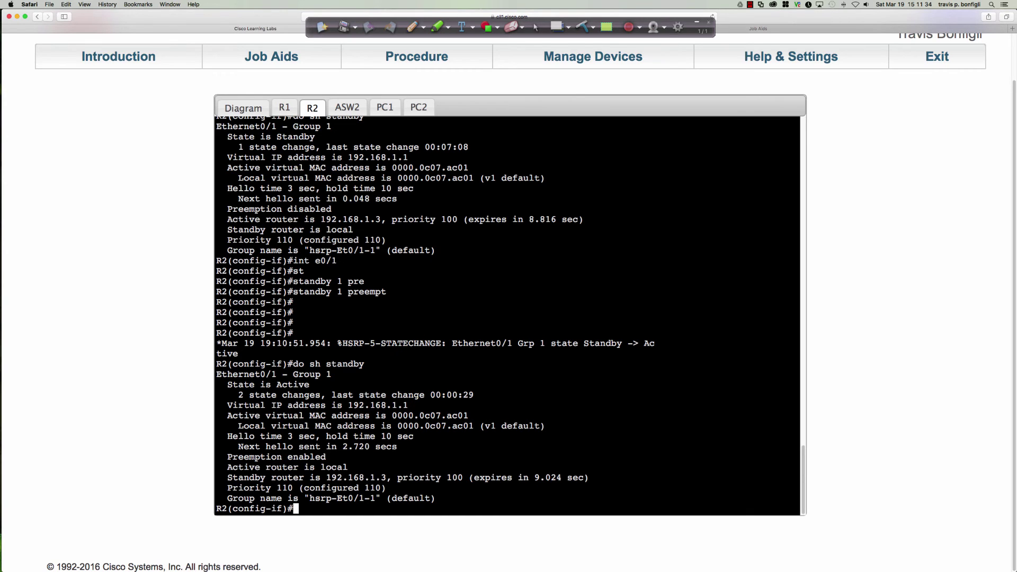
Display R2's brief HSRP summary and highlight the standby router address and the active router entry
{"action": "type", "text": "do sh stand bri"}
{"action": "key", "text": "Return"}
{"action": "key", "text": "Return"}
{"action": "key", "text": "Return"}
{"action": "key", "text": "Return"}
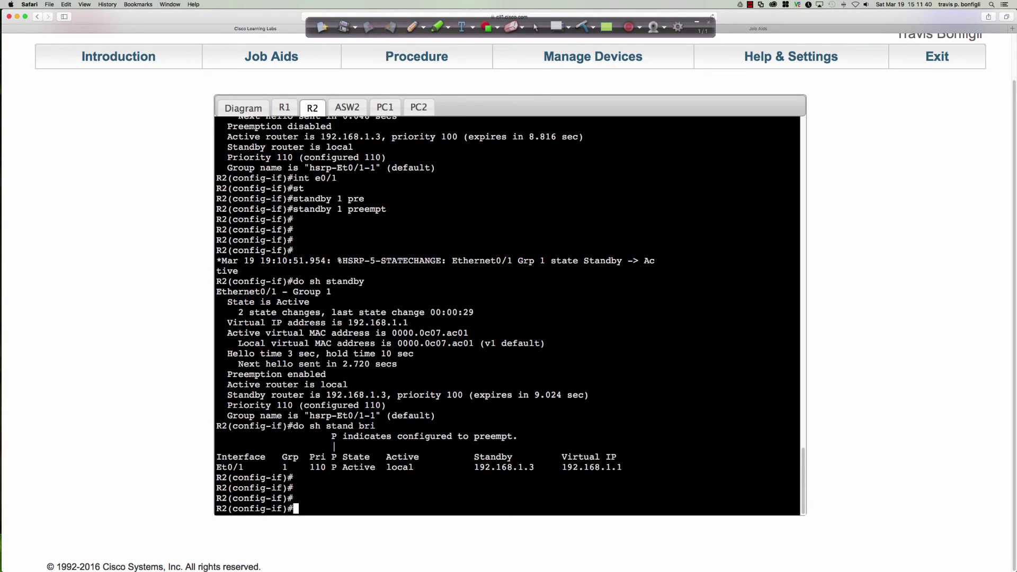
{"action": "left_click_drag", "start_coordinate": [471, 466], "coordinate": [539, 467]}
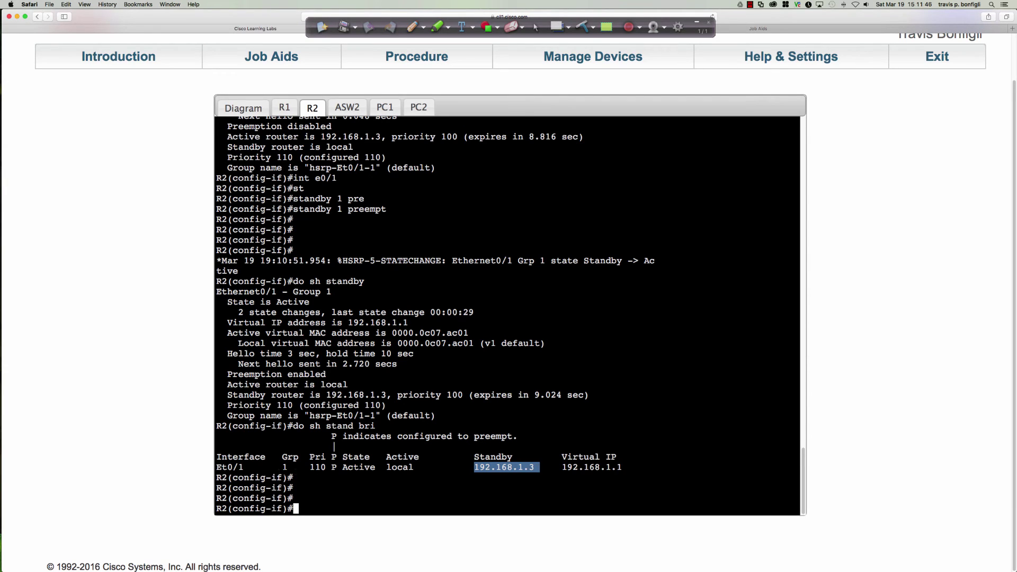
{"action": "left_click_drag", "start_coordinate": [281, 467], "coordinate": [409, 469]}
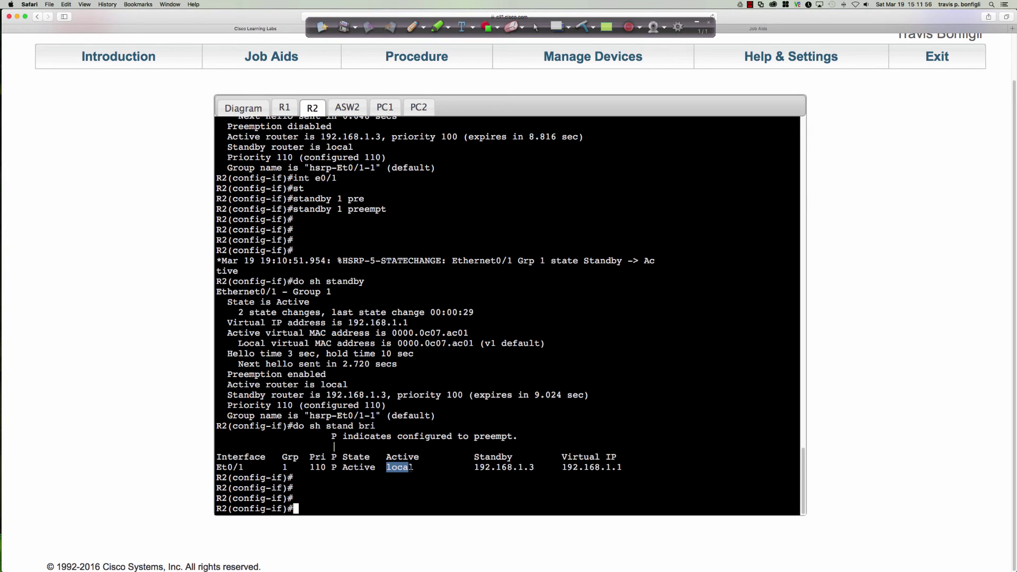
Highlight the preempt legend, the active router entry and the virtual IP in R2's brief HSRP summary
{"action": "left_click_drag", "start_coordinate": [332, 436], "coordinate": [525, 436]}
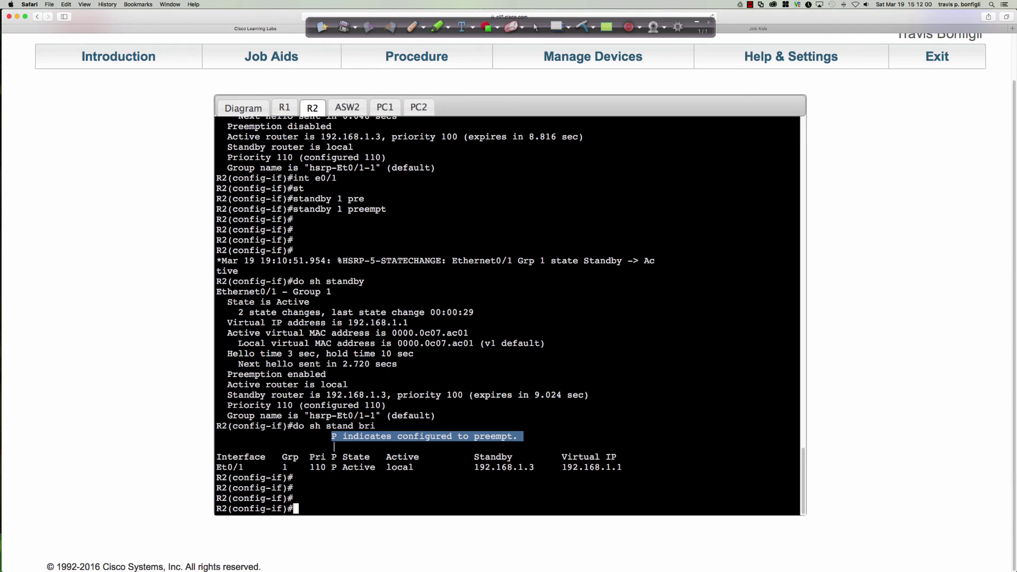
{"action": "left_click_drag", "start_coordinate": [331, 467], "coordinate": [415, 467]}
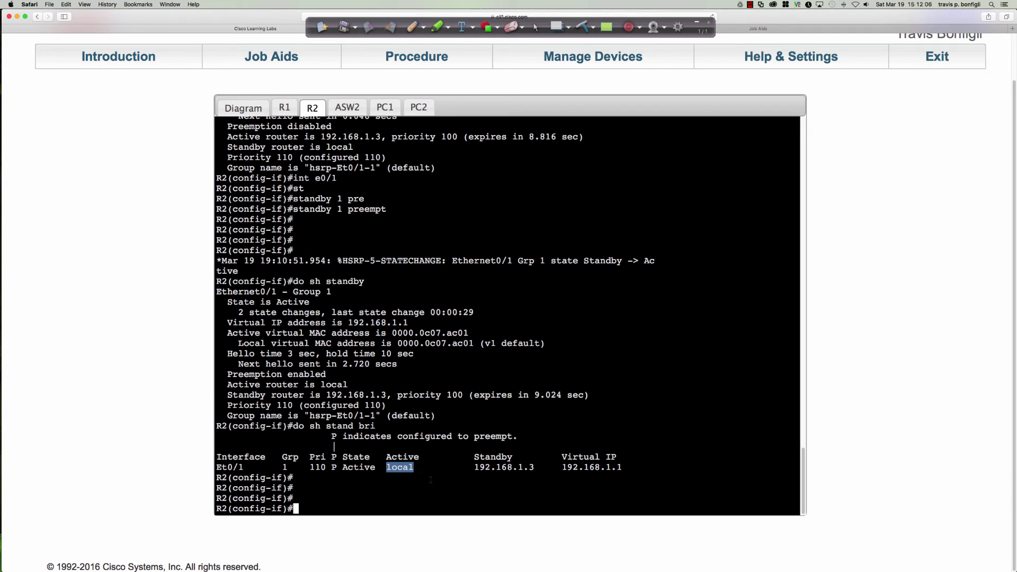
{"action": "left_click_drag", "start_coordinate": [561, 467], "coordinate": [627, 467]}
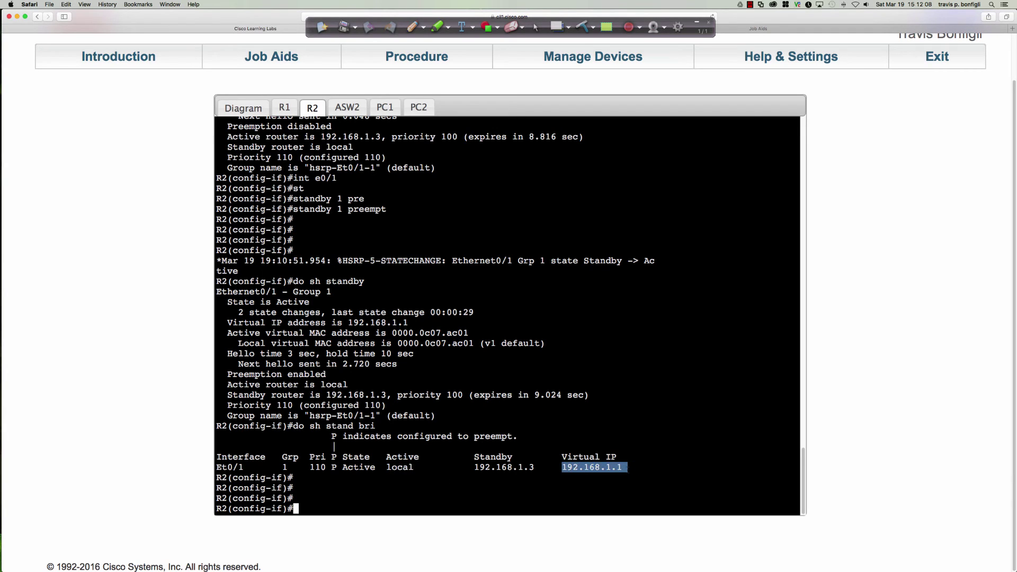
{"action": "left_click", "coordinate": [478, 480]}
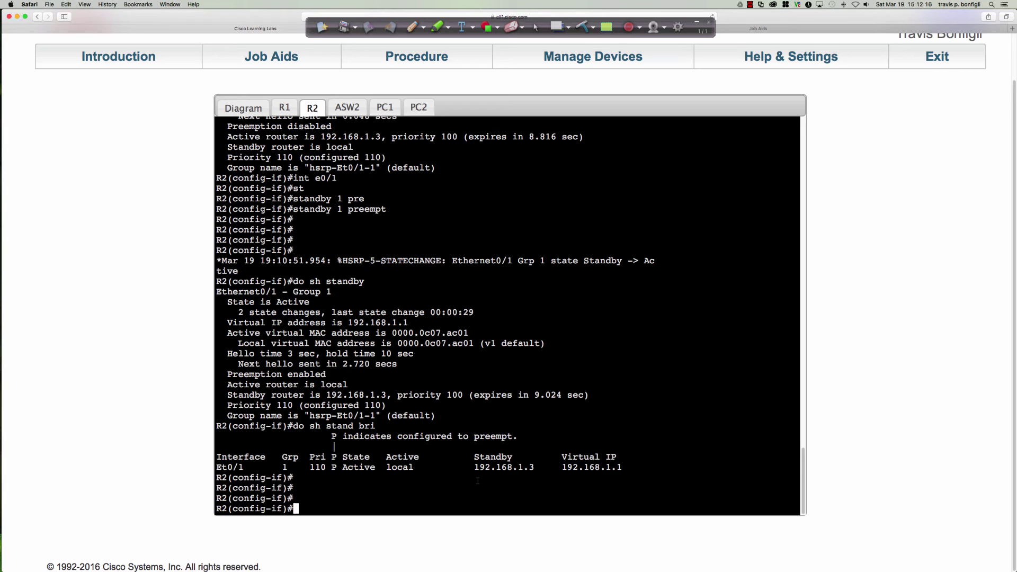
On PC1's console, enter the command ping 192.168.4.22 repeat 1000000 without running it
{"action": "left_click", "coordinate": [385, 107]}
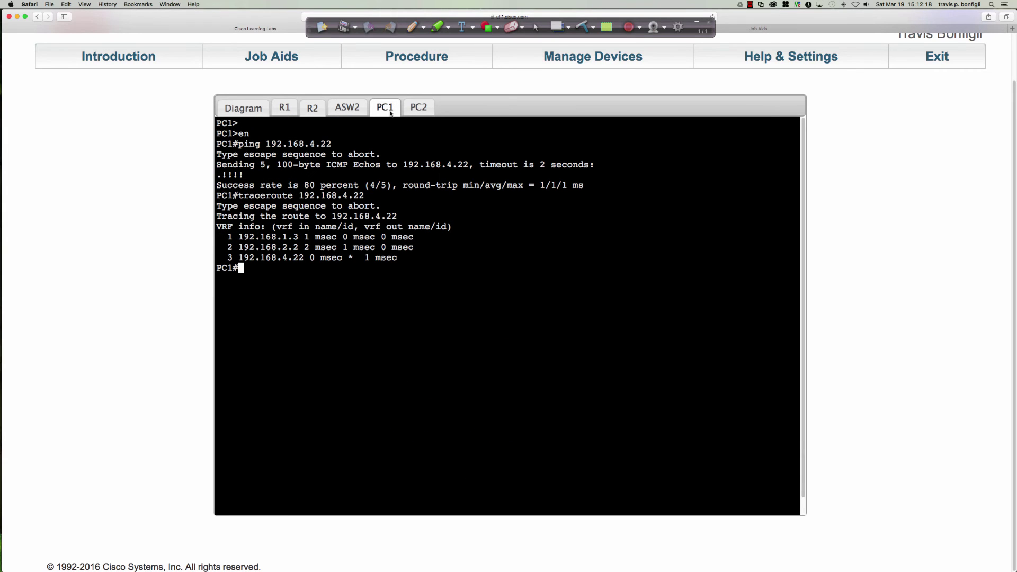
{"action": "type", "text": "ping repeat"}
{"action": "key", "text": "BackSpace"}
{"action": "key", "text": "BackSpace"}
{"action": "key", "text": "BackSpace"}
{"action": "key", "text": "BackSpace"}
{"action": "key", "text": "BackSpace"}
{"action": "key", "text": "BackSpace"}
{"action": "type", "text": "192.168."}
{"action": "key", "text": "BackSpace"}
{"action": "key", "text": "BackSpace"}
{"action": "key", "text": "BackSpace"}
{"action": "key", "text": "BackSpace"}
{"action": "key", "text": "BackSpace"}
{"action": "type", "text": "2.168.4.22 repeat 1000000"}
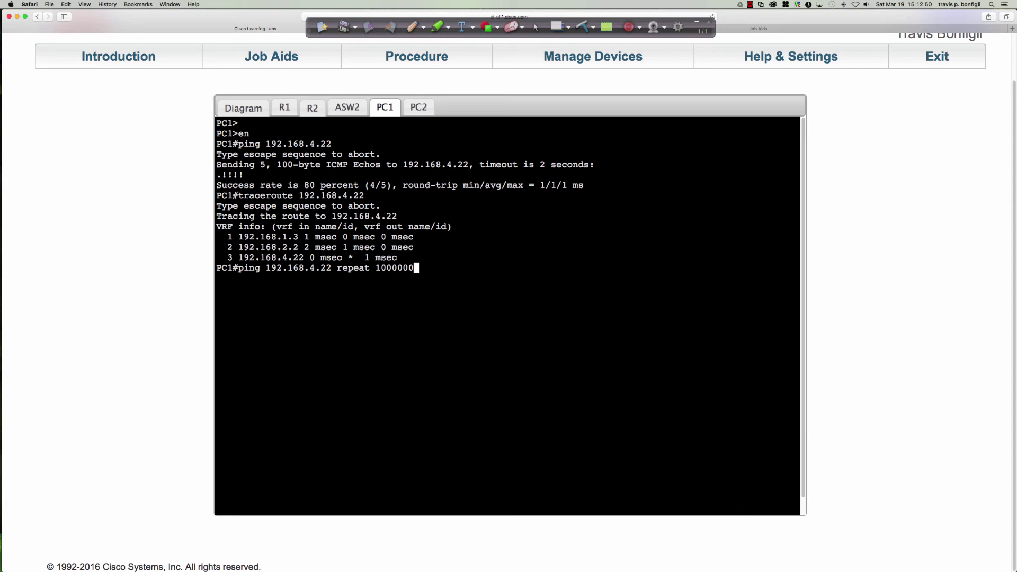
Open ASW1's console from the topology diagram and enter privileged EXEC mode with en
{"action": "left_click", "coordinate": [259, 110]}
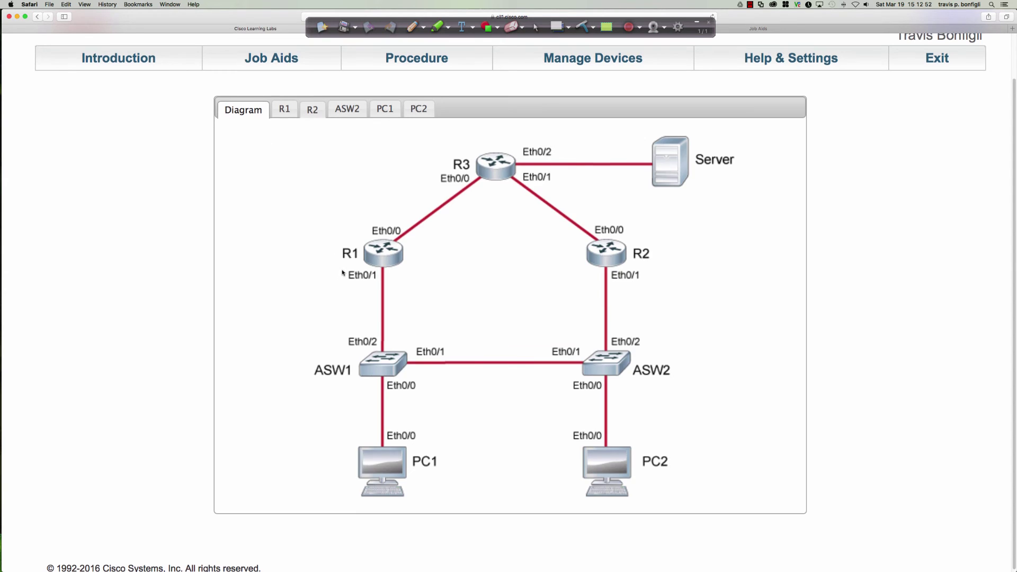
{"action": "left_click", "coordinate": [389, 367]}
{"action": "type", "text": "en"}
{"action": "key", "text": "Return"}
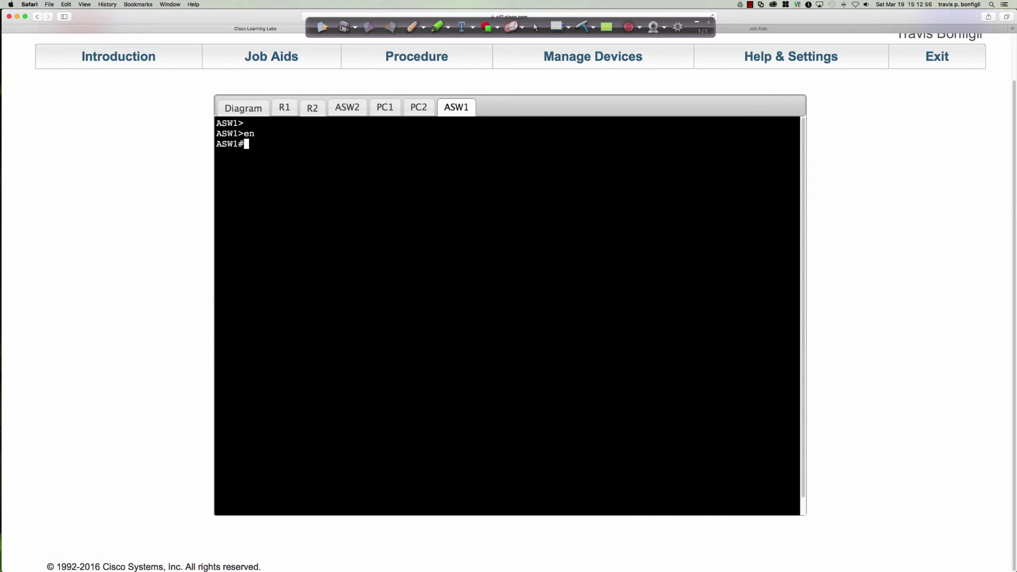
Display ASW1's MAC address table and highlight the HSRP virtual MAC 0000.0c07.ac01 and its port
{"action": "type", "text": "sh mac add"}
{"action": "key", "text": "Tab"}
{"action": "key", "text": "Return"}
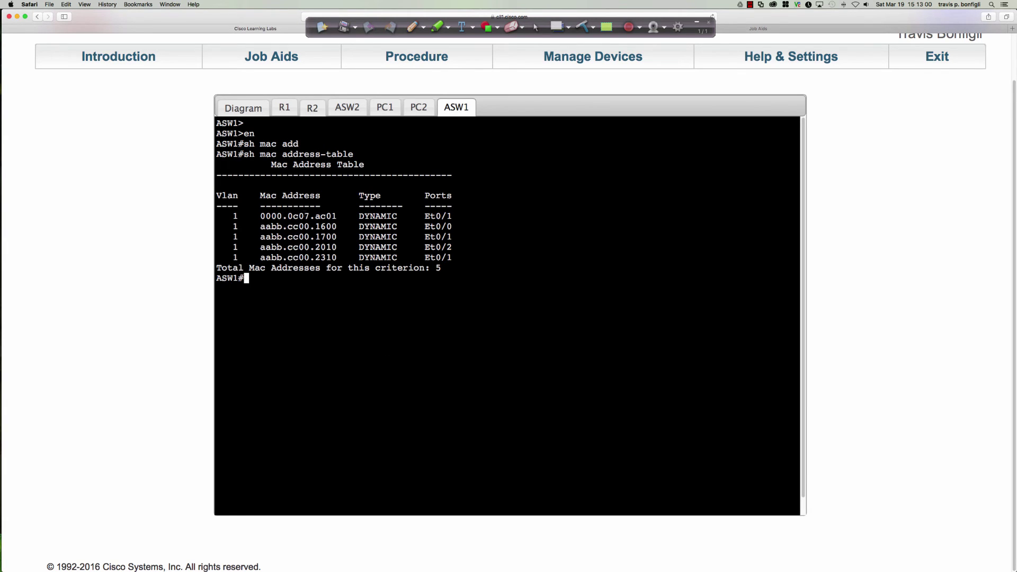
{"action": "left_click_drag", "start_coordinate": [261, 216], "coordinate": [334, 216]}
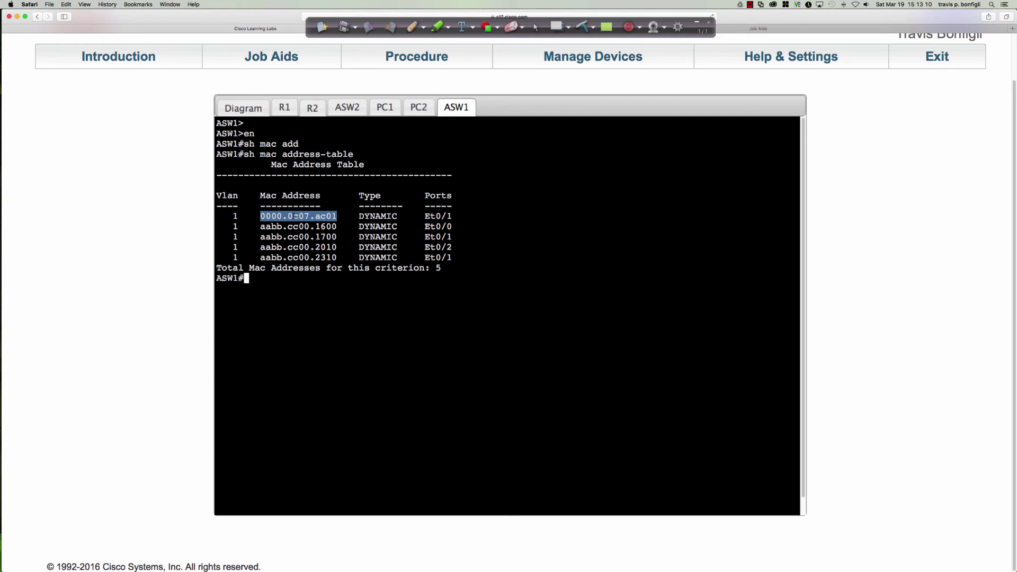
{"action": "left_click_drag", "start_coordinate": [424, 216], "coordinate": [453, 216]}
Open ASW2's console from the topology diagram, display its MAC address table and highlight the entry for HSRP virtual MAC 0000.0c07.ac01
{"action": "left_click", "coordinate": [251, 111]}
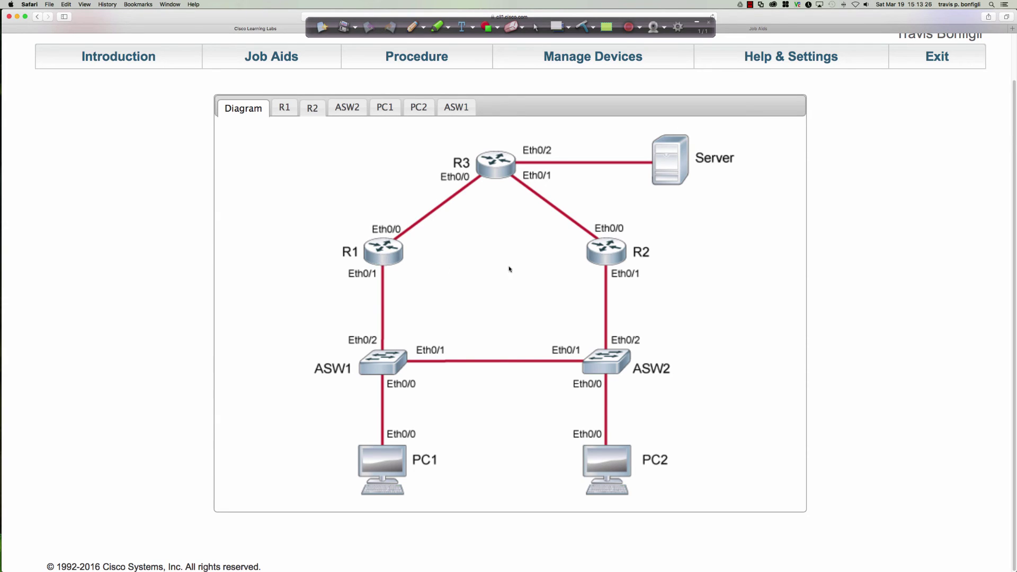
{"action": "left_click", "coordinate": [609, 361]}
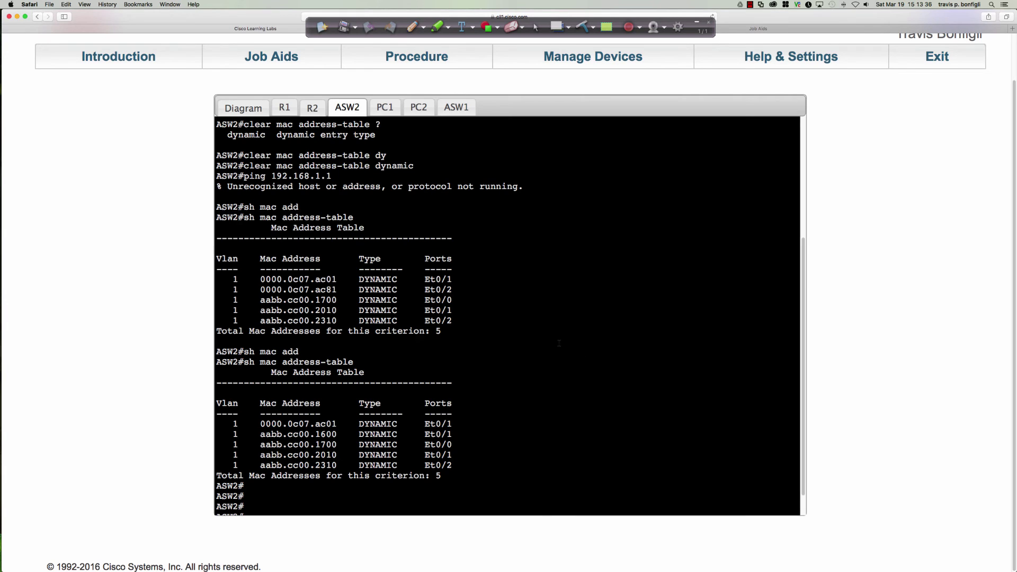
{"action": "key", "text": "Return"}
{"action": "key", "text": "Return"}
{"action": "key", "text": "Return"}
{"action": "key", "text": "Return"}
{"action": "key", "text": "Return"}
{"action": "type", "text": "sh ma"}
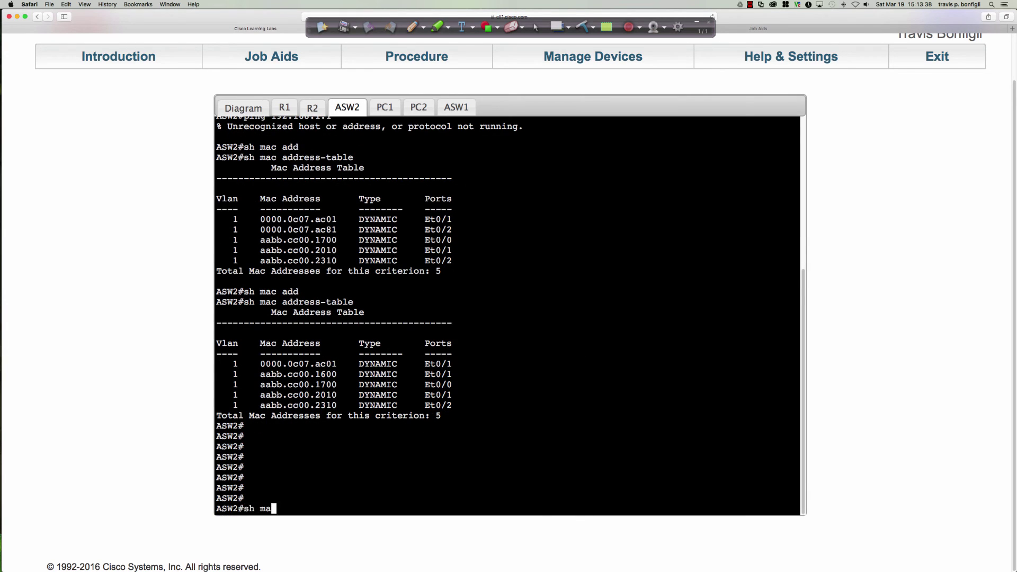
{"action": "type", "text": "c ad"}
{"action": "key", "text": "Tab"}
{"action": "key", "text": "Return"}
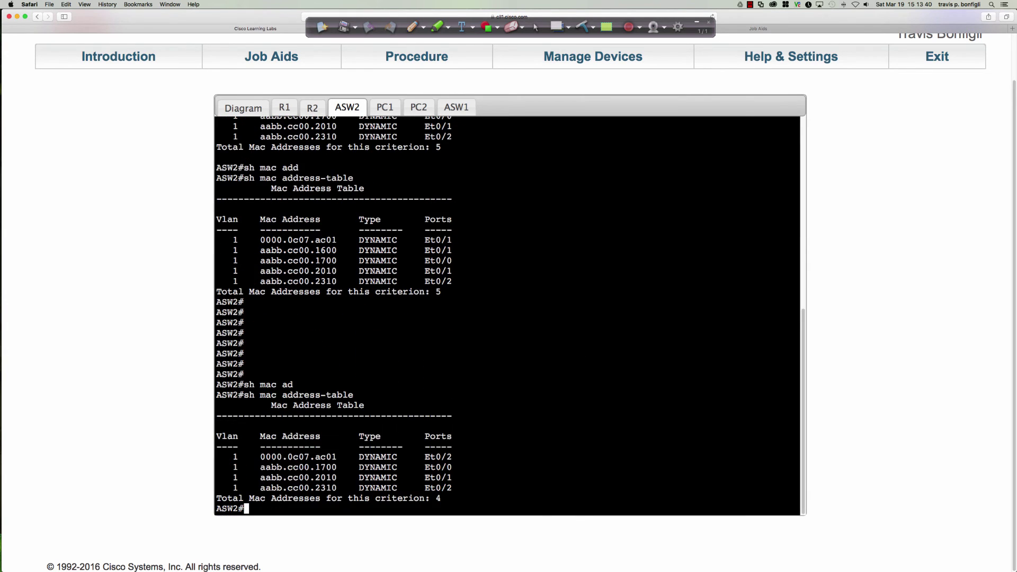
{"action": "left_click_drag", "start_coordinate": [297, 457], "coordinate": [449, 458]}
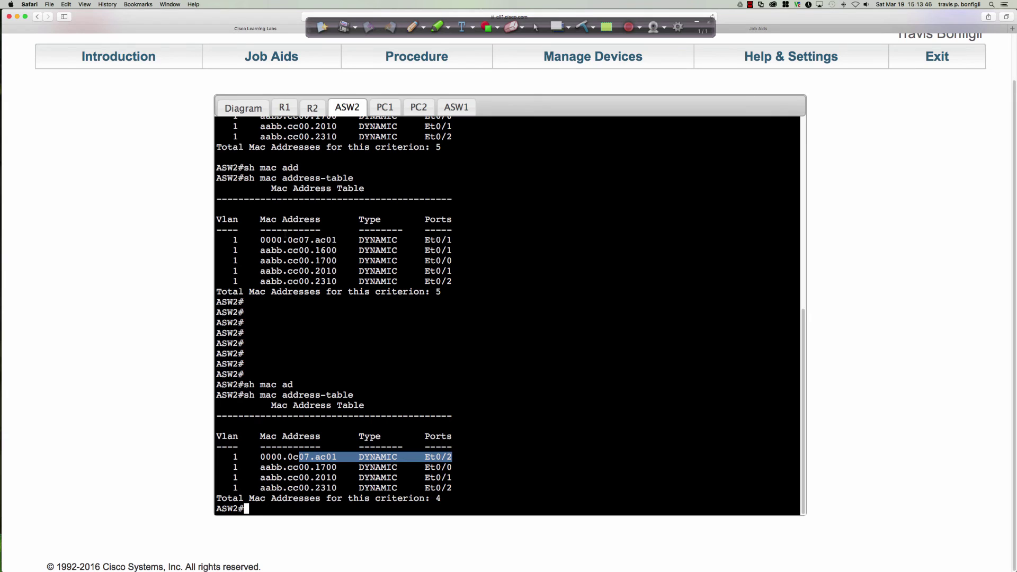
Review the topology diagram, return to PC1's console and run the prepared ping to 192.168.4.22
{"action": "left_click", "coordinate": [227, 108]}
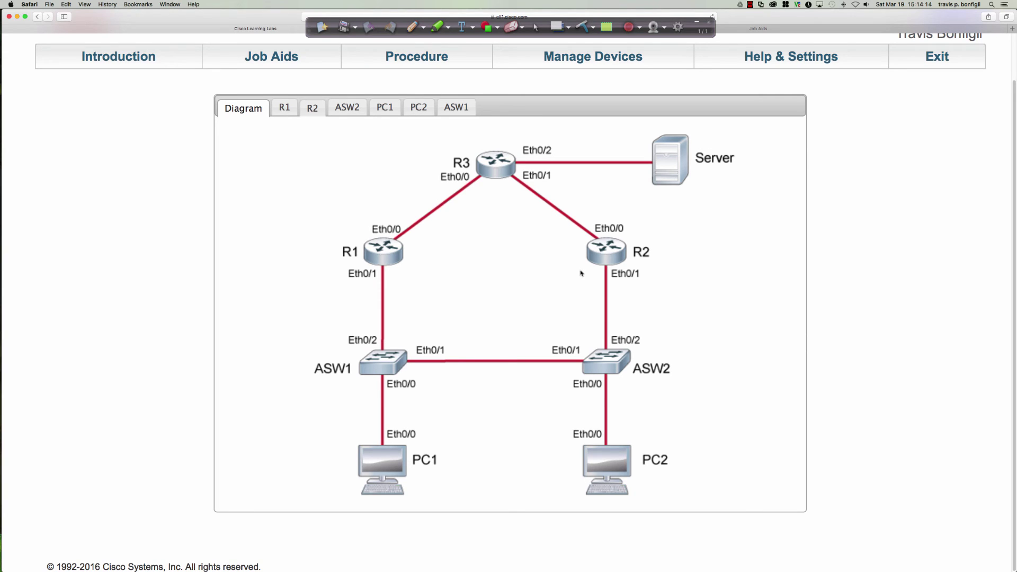
{"action": "left_click", "coordinate": [385, 112]}
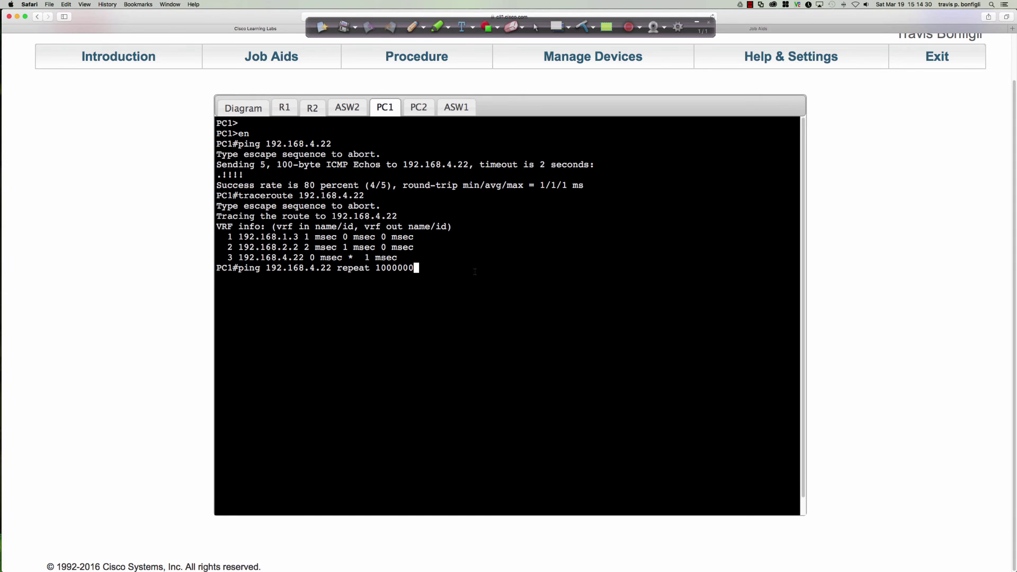
{"action": "key", "text": "Return"}
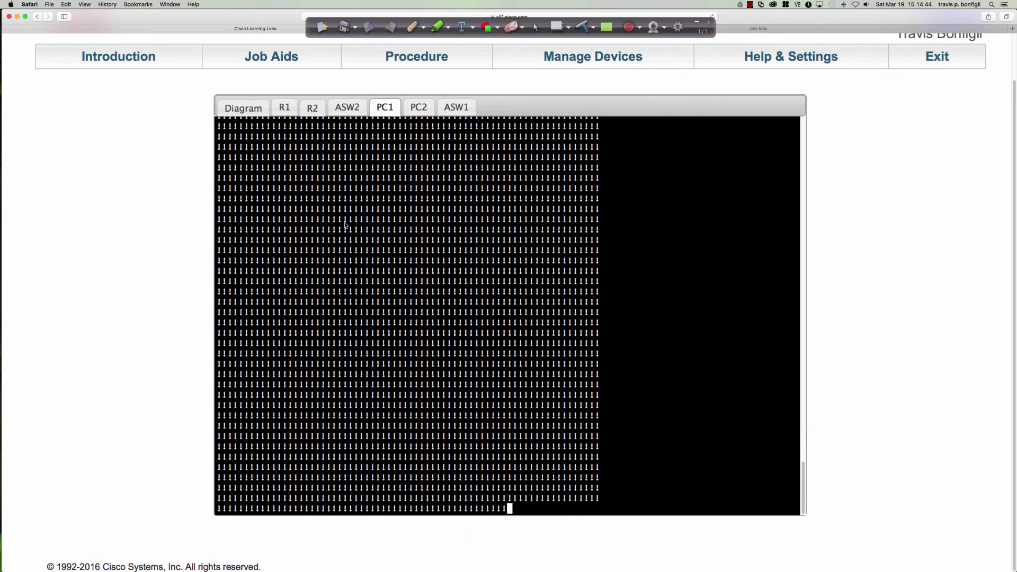
Abort the running ping on PC1 and restart it with the same command
{"action": "left_click", "coordinate": [312, 108]}
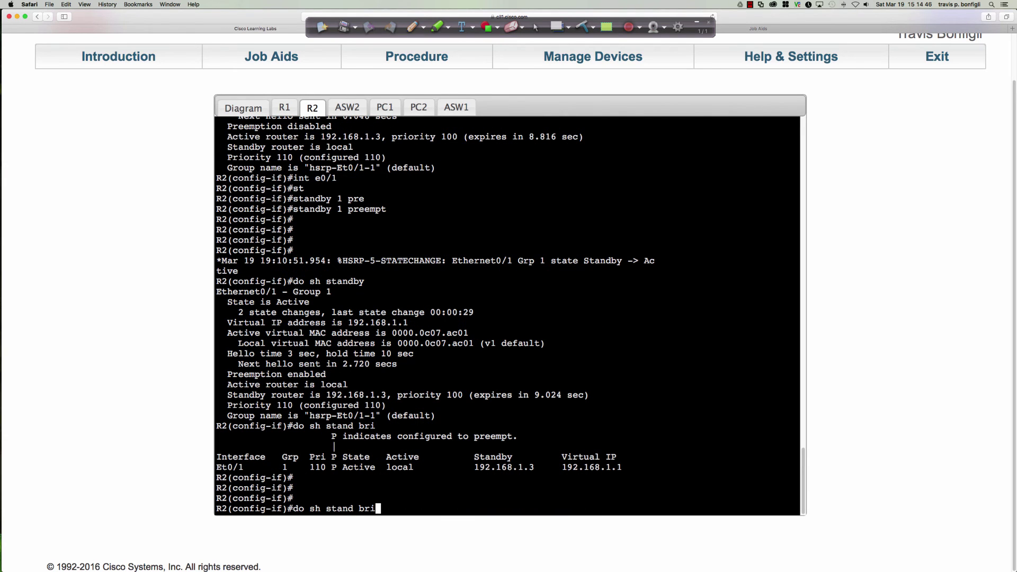
{"action": "left_click", "coordinate": [383, 108]}
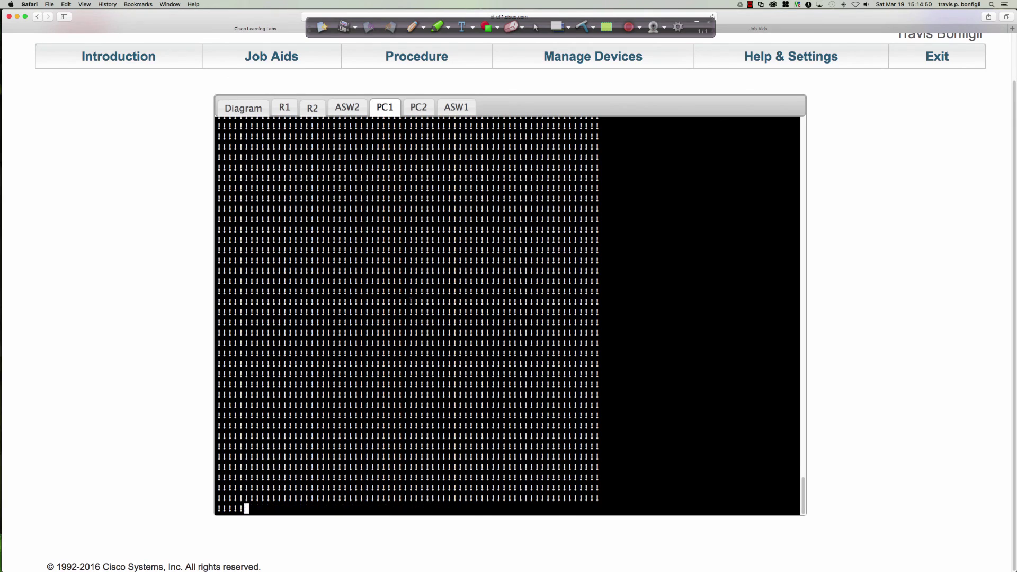
{"action": "key", "text": "ctrl+shift+6"}
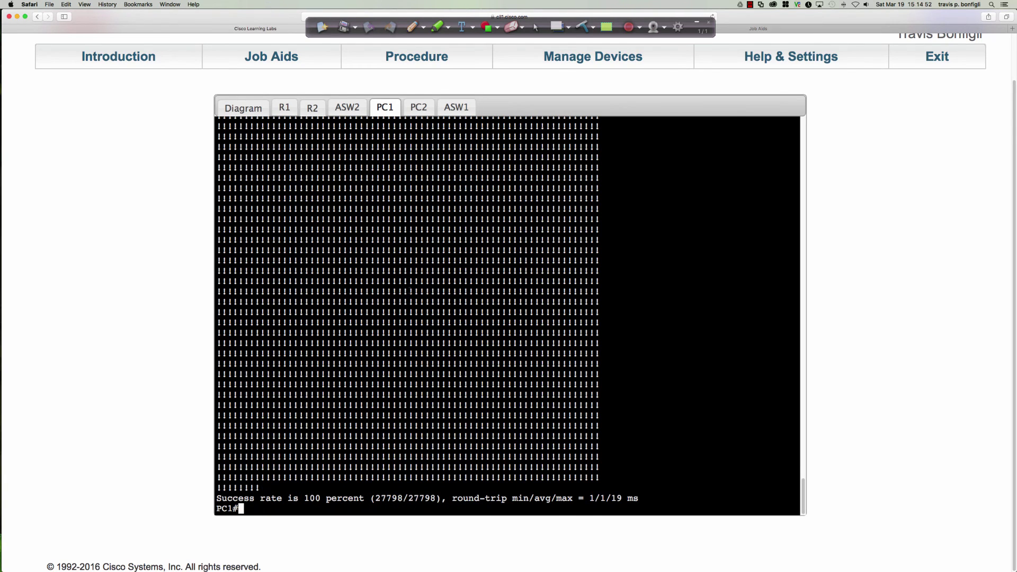
{"action": "key", "text": "Up"}
{"action": "key", "text": "Return"}
{"action": "left_click", "coordinate": [419, 107]}
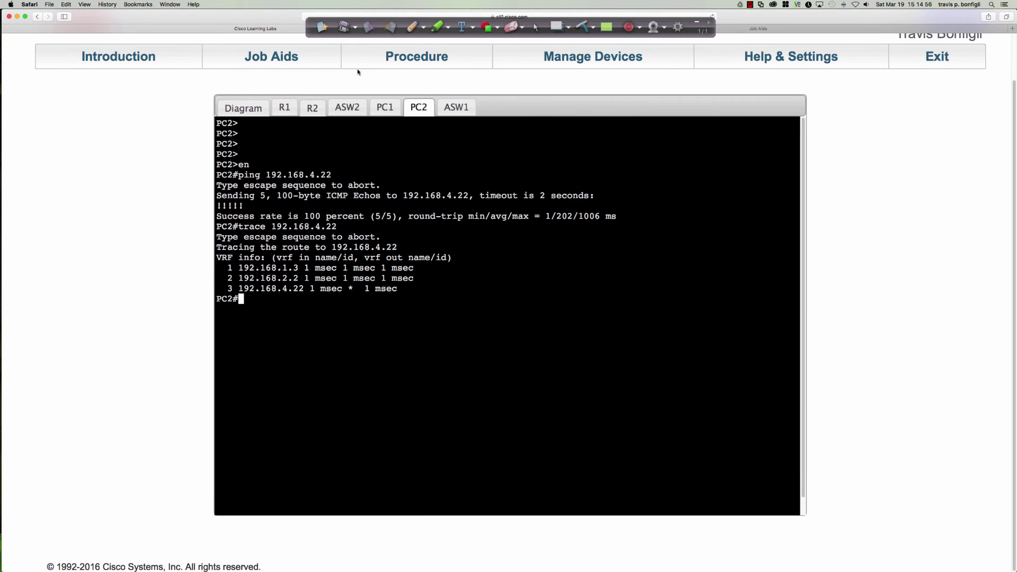
{"action": "left_click", "coordinate": [347, 107]}
{"action": "left_click", "coordinate": [385, 107]}
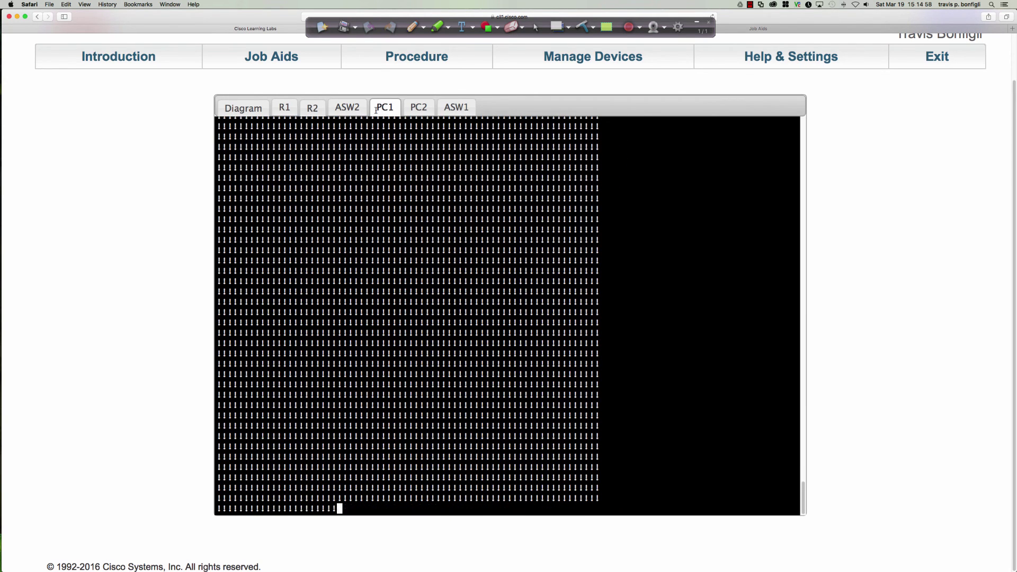
On R2's console, clear the pending command line, enter interface e0/1 and shut it down
{"action": "left_click", "coordinate": [313, 108]}
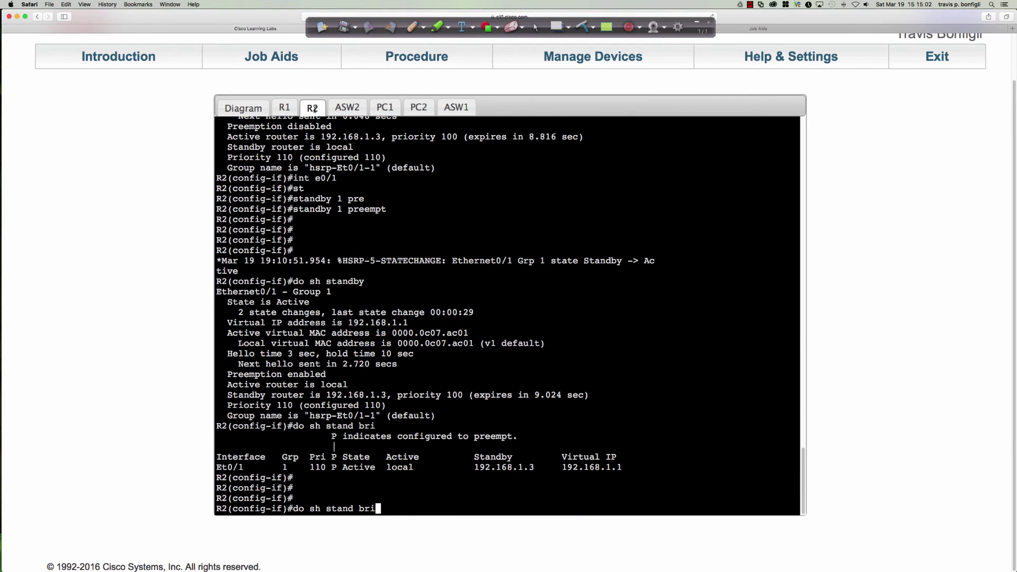
{"action": "key", "text": "BackSpace"}
{"action": "key", "text": "BackSpace"}
{"action": "key", "text": "BackSpace"}
{"action": "key", "text": "BackSpace"}
{"action": "key", "text": "BackSpace"}
{"action": "key", "text": "BackSpace"}
{"action": "key", "text": "BackSpace"}
{"action": "key", "text": "BackSpace"}
{"action": "key", "text": "BackSpace"}
{"action": "key", "text": "BackSpace"}
{"action": "key", "text": "BackSpace"}
{"action": "key", "text": "BackSpace"}
{"action": "key", "text": "BackSpace"}
{"action": "key", "text": "BackSpace"}
{"action": "key", "text": "BackSpace"}
{"action": "type", "text": "int e0/1"}
{"action": "key", "text": "Return"}
{"action": "type", "text": "shut"}
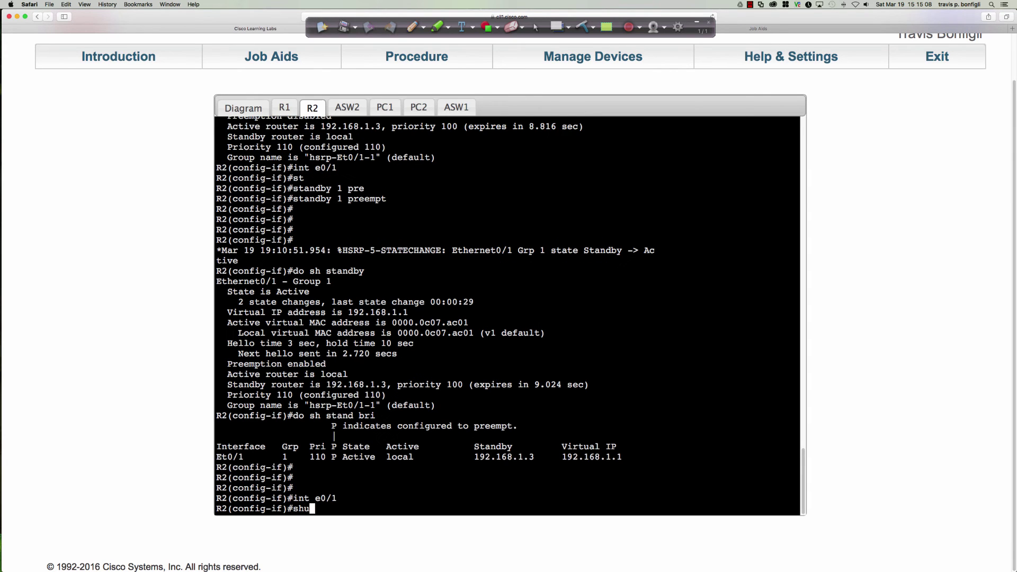
{"action": "key", "text": "Return"}
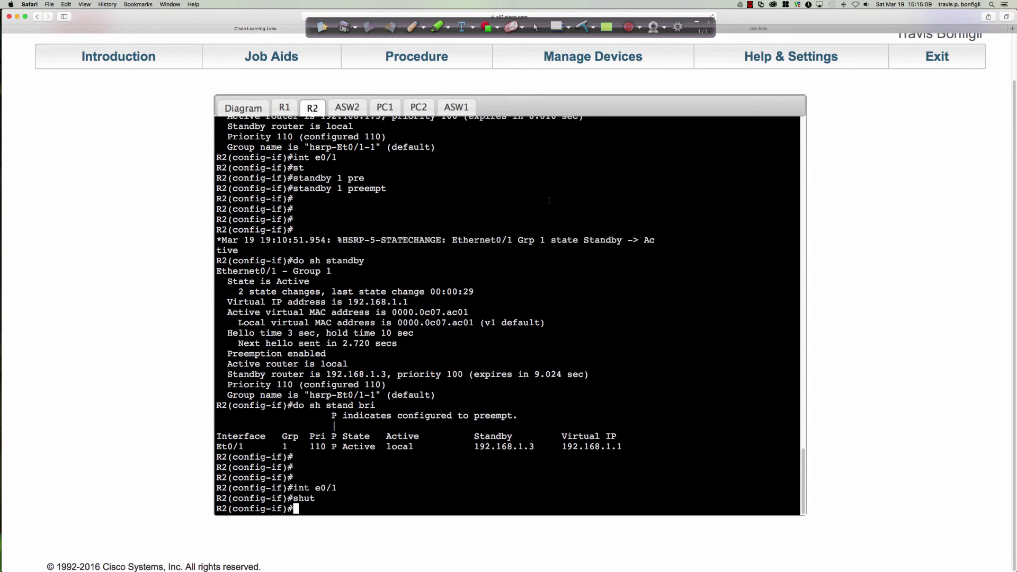
Check PC1's ping, display R1's detailed HSRP status with sh stand and highlight its state and last state change time
{"action": "left_click", "coordinate": [380, 109]}
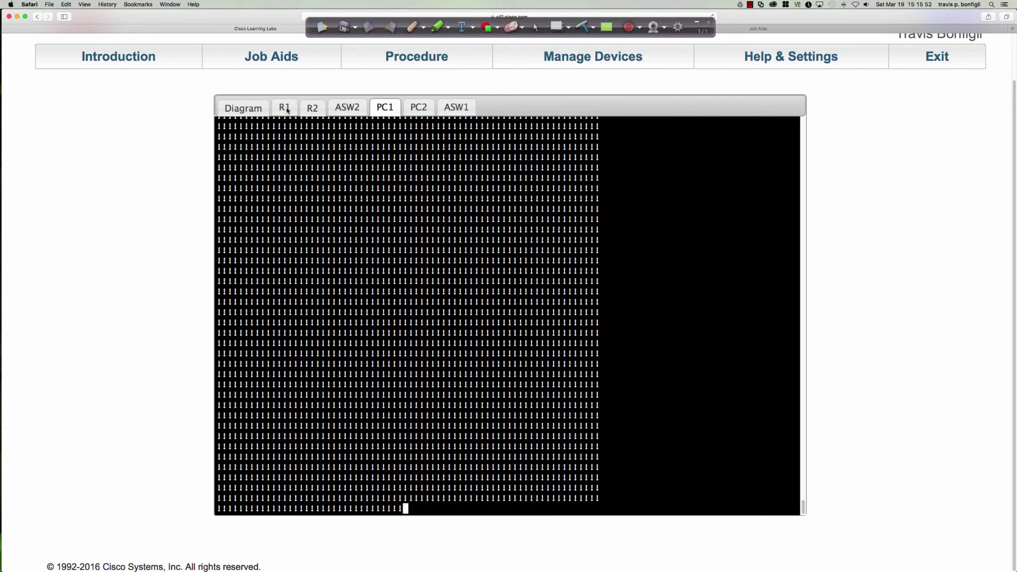
{"action": "left_click", "coordinate": [284, 108]}
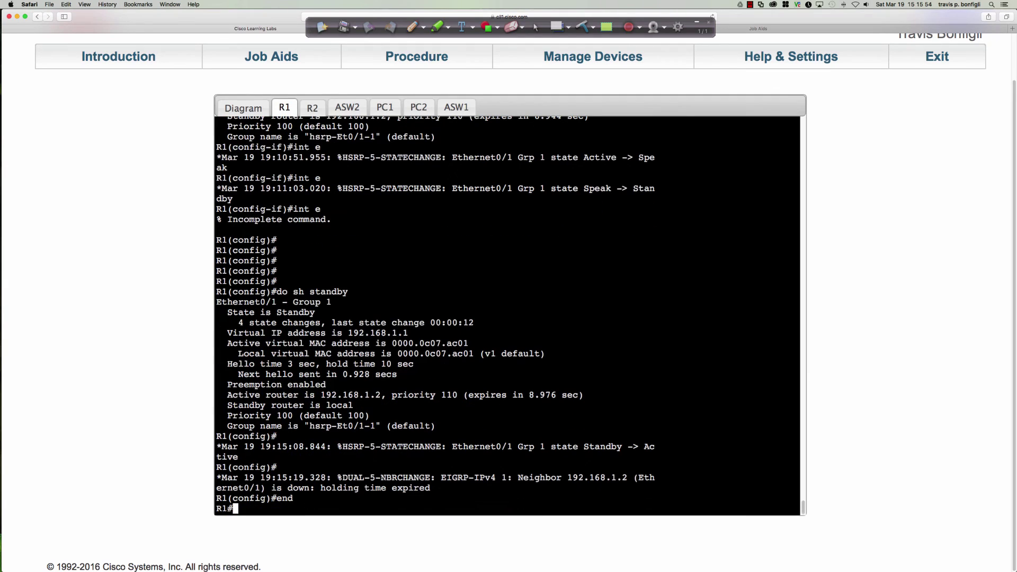
{"action": "type", "text": "sh stand"}
{"action": "key", "text": "Return"}
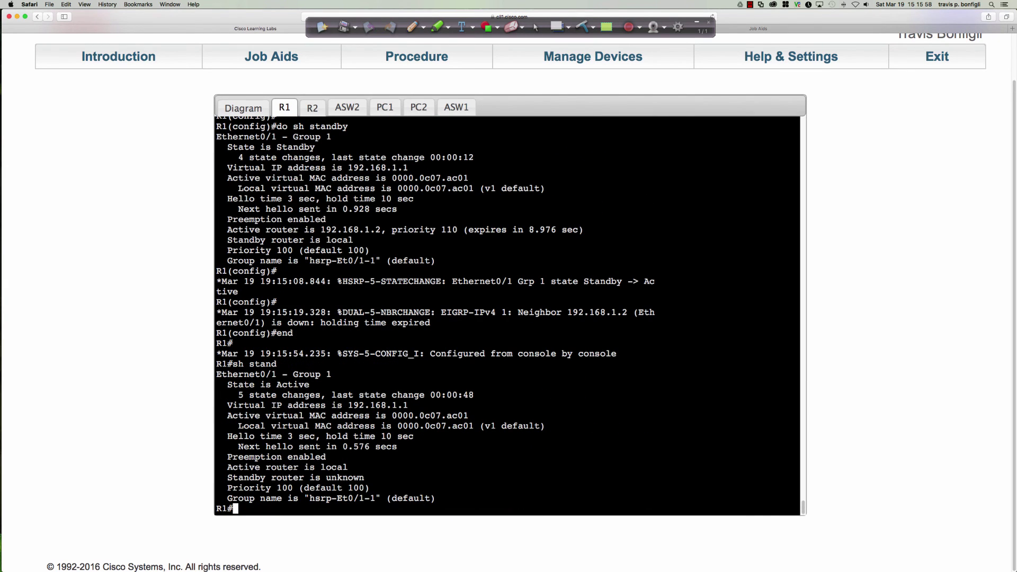
{"action": "left_click_drag", "start_coordinate": [315, 385], "coordinate": [227, 385]}
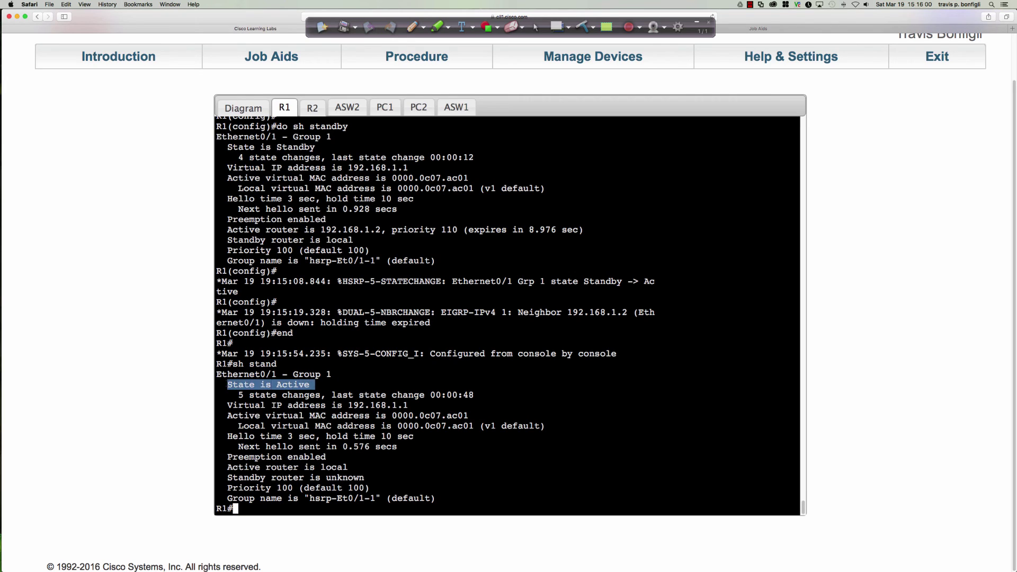
{"action": "left_click_drag", "start_coordinate": [430, 395], "coordinate": [473, 395]}
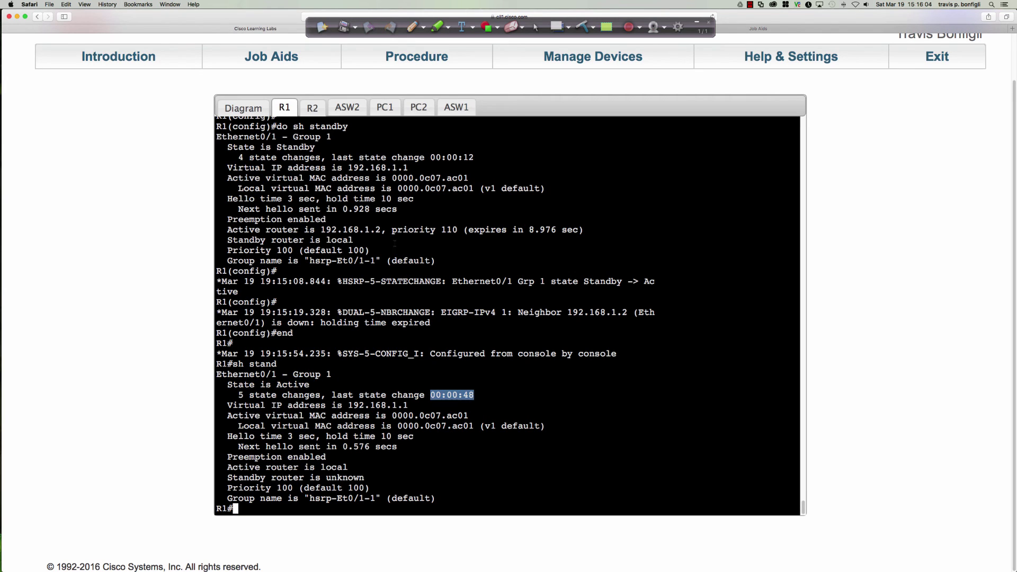
{"action": "left_click", "coordinate": [313, 108]}
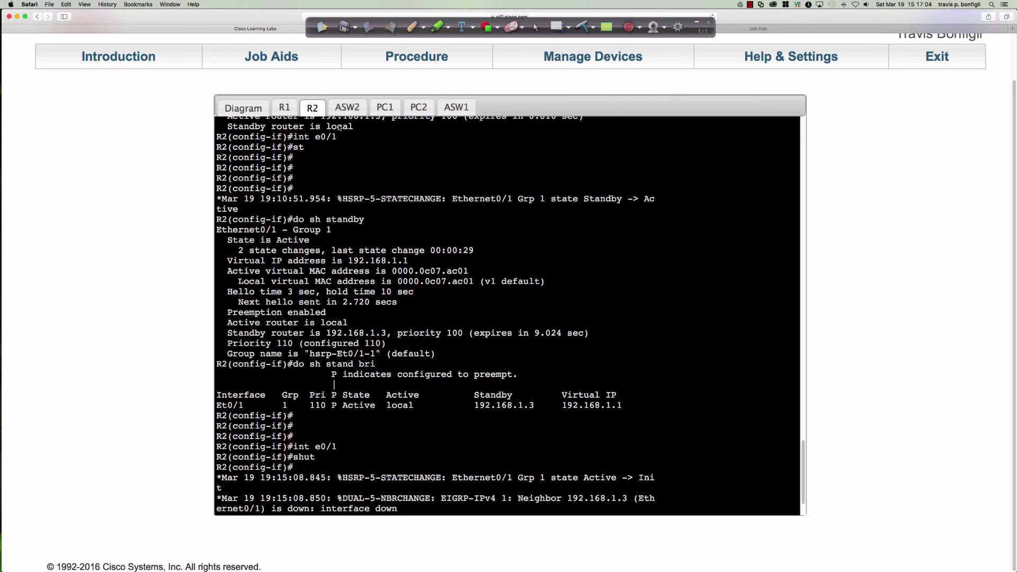
{"action": "left_click", "coordinate": [750, 5]}
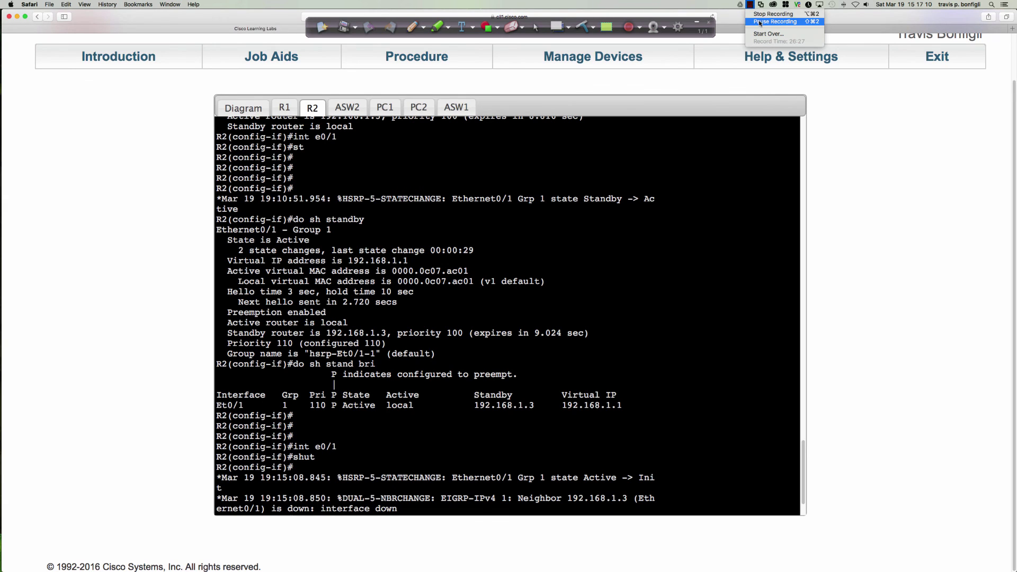
{"action": "left_click", "coordinate": [760, 22]}
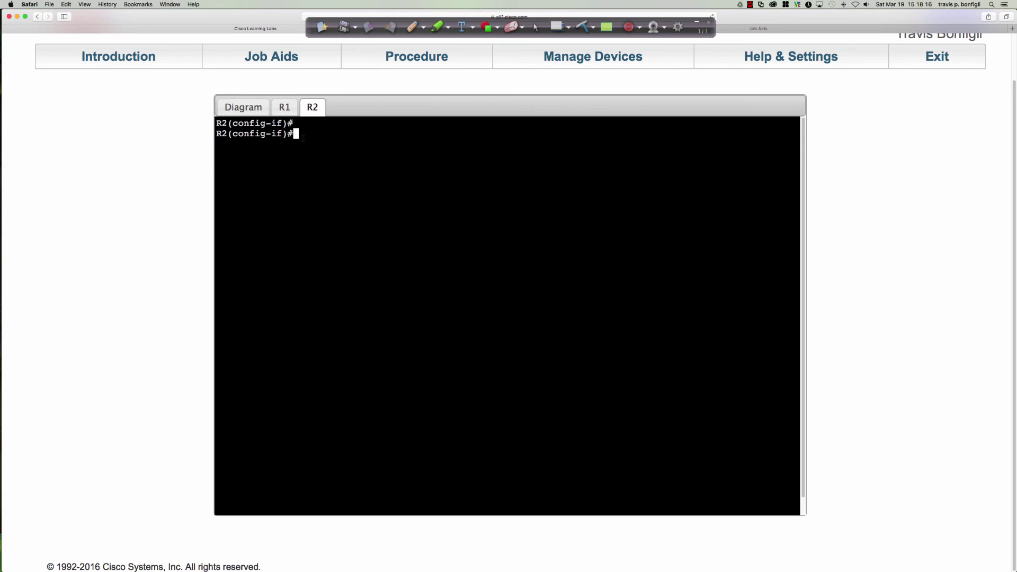
Re-enable R2's interface e0/1 with no shut and switch to R1's console
{"action": "type", "text": "no shut"}
{"action": "key", "text": "Return"}
{"action": "left_click", "coordinate": [266, 108]}
{"action": "left_click", "coordinate": [283, 108]}
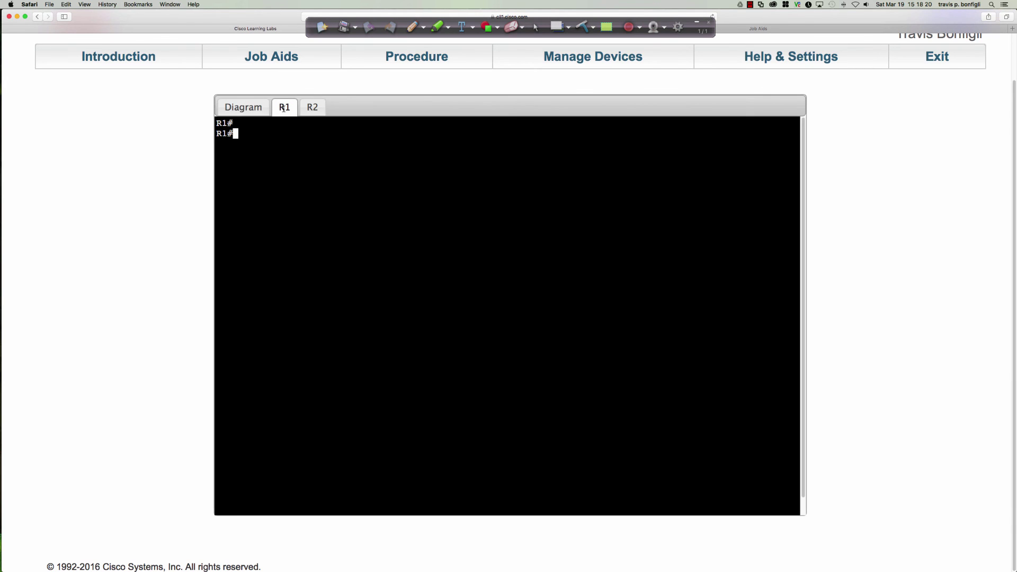
Display R1's detailed HSRP status with sh stand and repeat the command several times to monitor its state
{"action": "type", "text": "sh stand"}
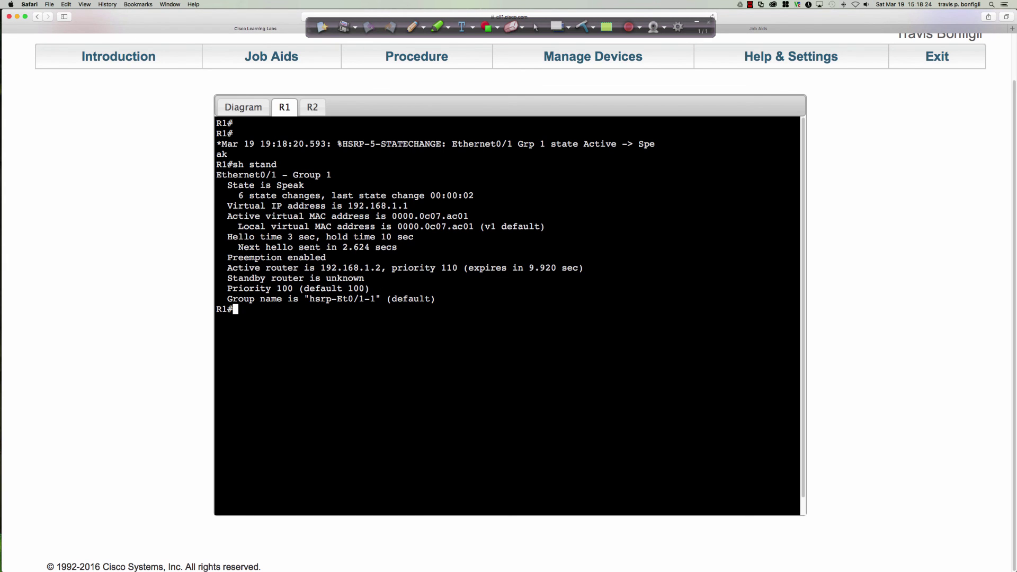
{"action": "key", "text": "Return"}
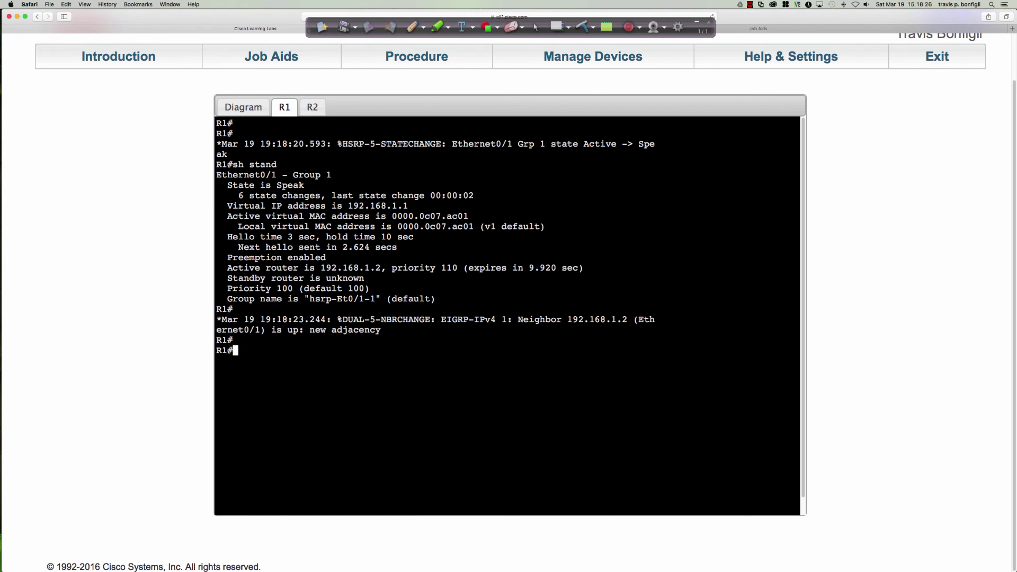
{"action": "key", "text": "Up"}
{"action": "key", "text": "Return"}
{"action": "key", "text": "Up"}
{"action": "key", "text": "Return"}
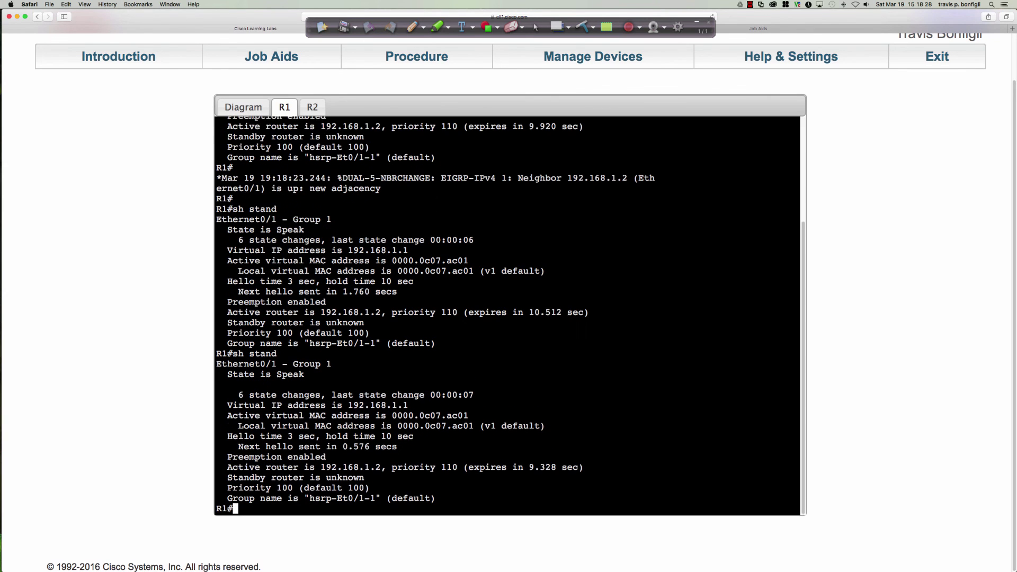
{"action": "key", "text": "Up"}
{"action": "key", "text": "Return"}
{"action": "key", "text": "Up"}
{"action": "key", "text": "Return"}
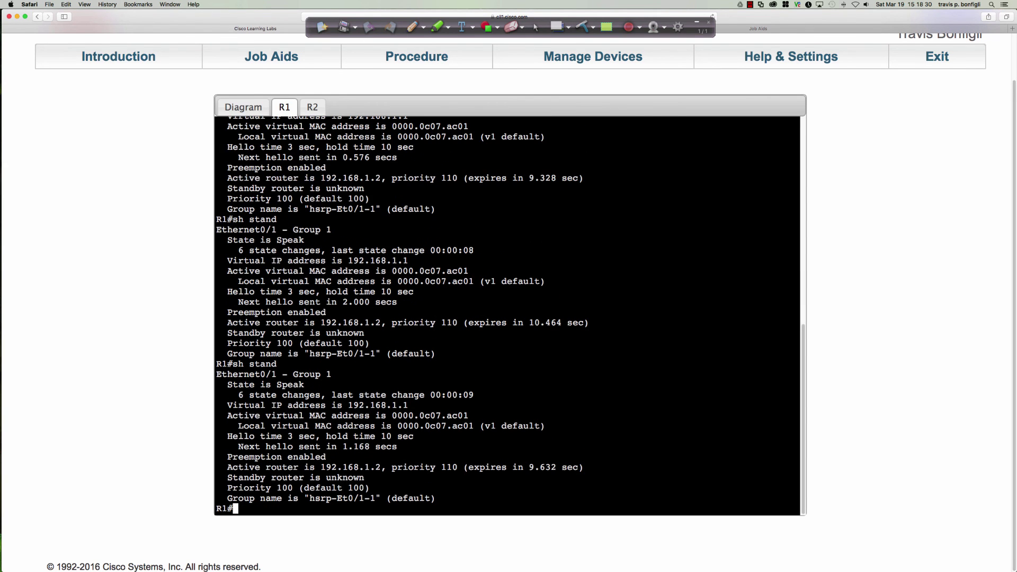
{"action": "key", "text": "Up"}
{"action": "key", "text": "Return"}
{"action": "key", "text": "Up"}
{"action": "key", "text": "Return"}
On R2's console, display the detailed HSRP status with do sh stand and highlight the configured priority value
{"action": "left_click", "coordinate": [264, 111]}
{"action": "left_click", "coordinate": [310, 107]}
{"action": "key", "text": "Return"}
{"action": "key", "text": "Return"}
{"action": "key", "text": "Return"}
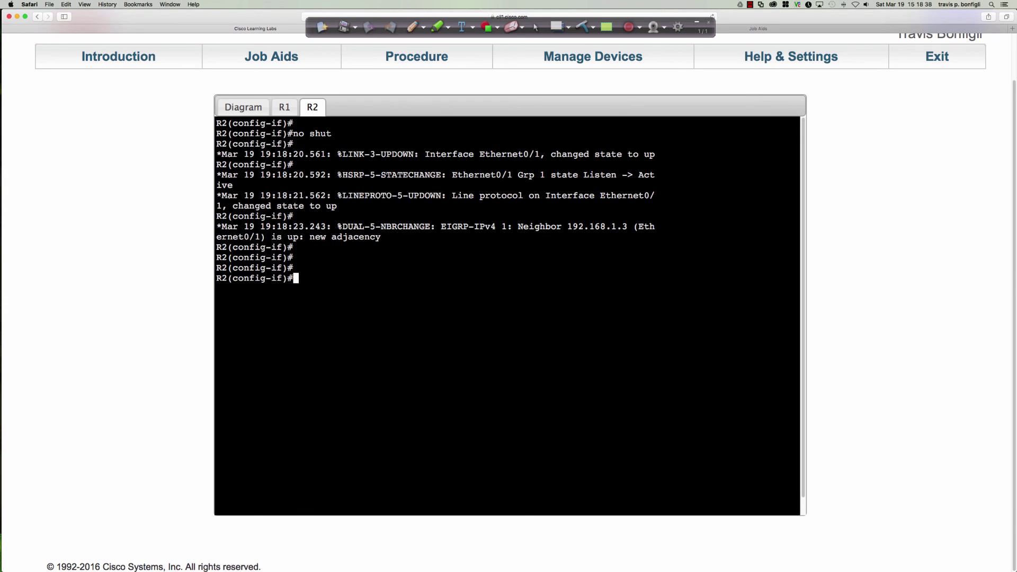
{"action": "type", "text": "do sh stand"}
{"action": "key", "text": "Return"}
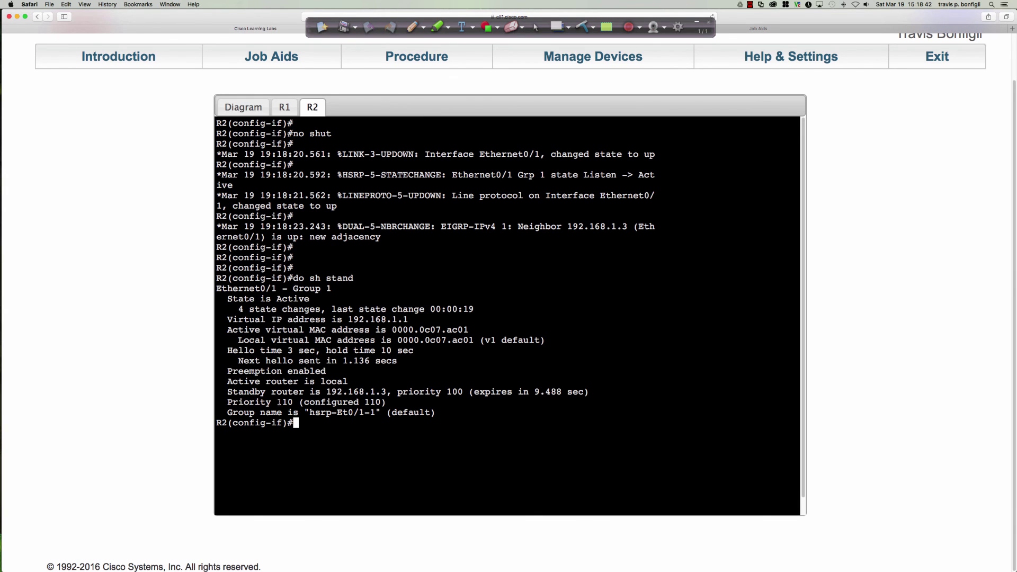
{"action": "left_click_drag", "start_coordinate": [275, 402], "coordinate": [392, 403]}
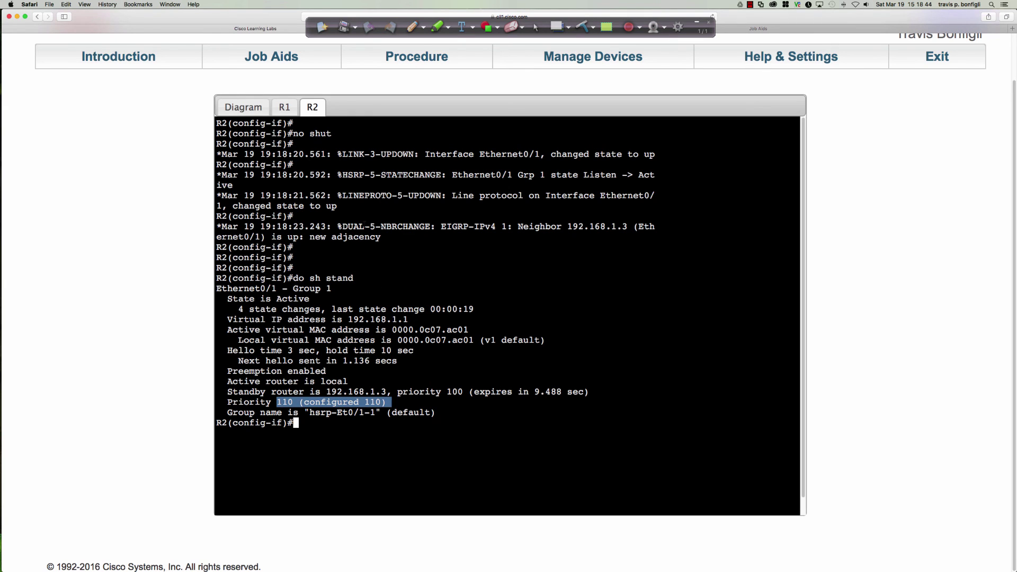
Check PC1's running ping, and reload the lab page with the topology diagram enlarged to a readable size
{"action": "left_click", "coordinate": [228, 107]}
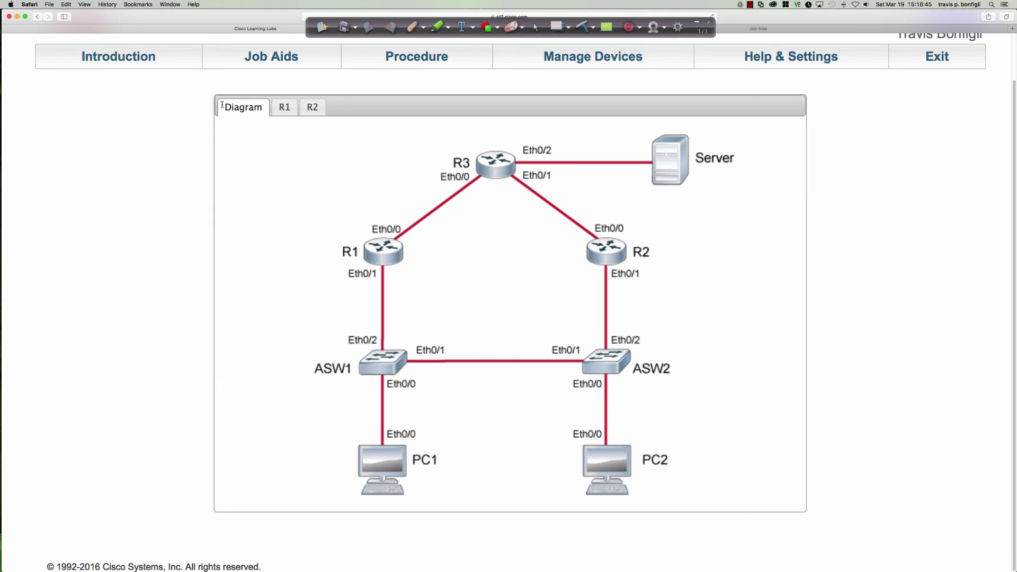
{"action": "left_click", "coordinate": [385, 460]}
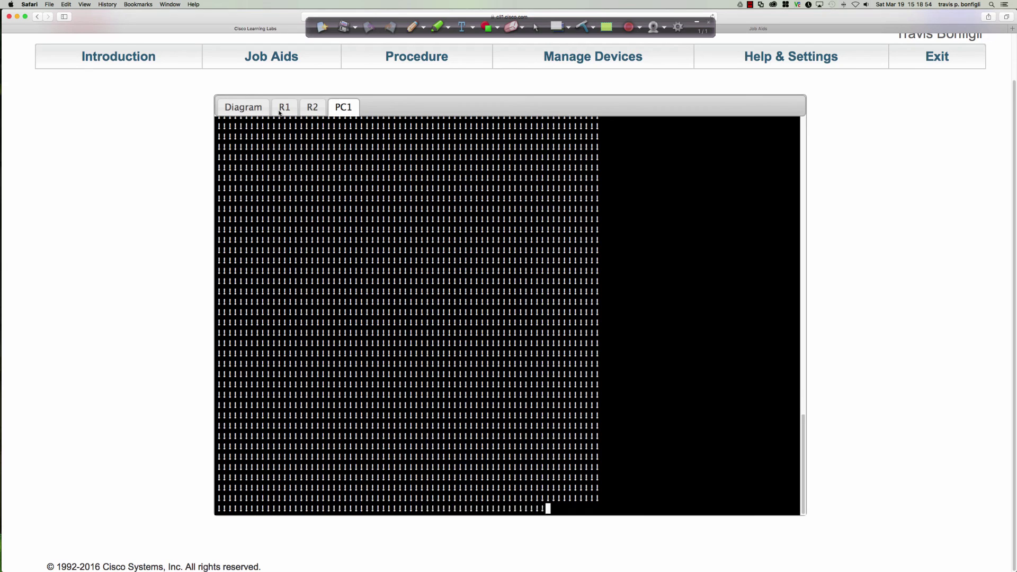
{"action": "left_click", "coordinate": [713, 17]}
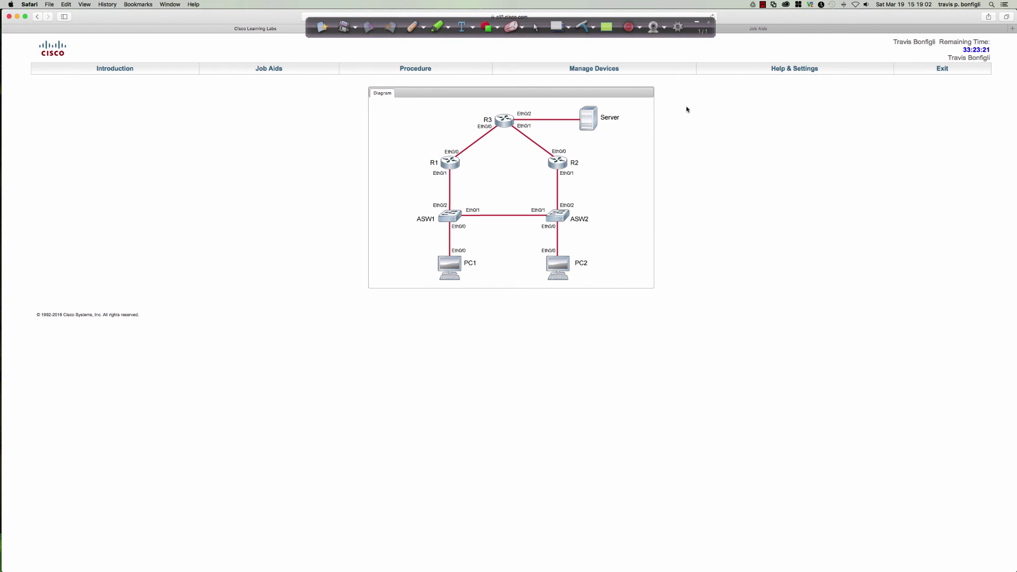
{"action": "key", "text": "super+plus"}
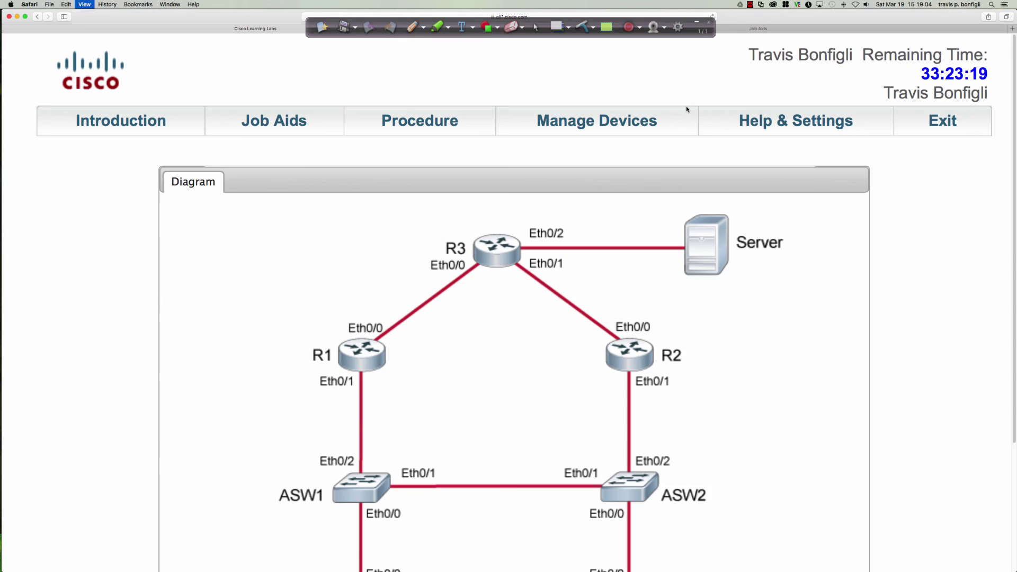
{"action": "key", "text": "super+minus"}
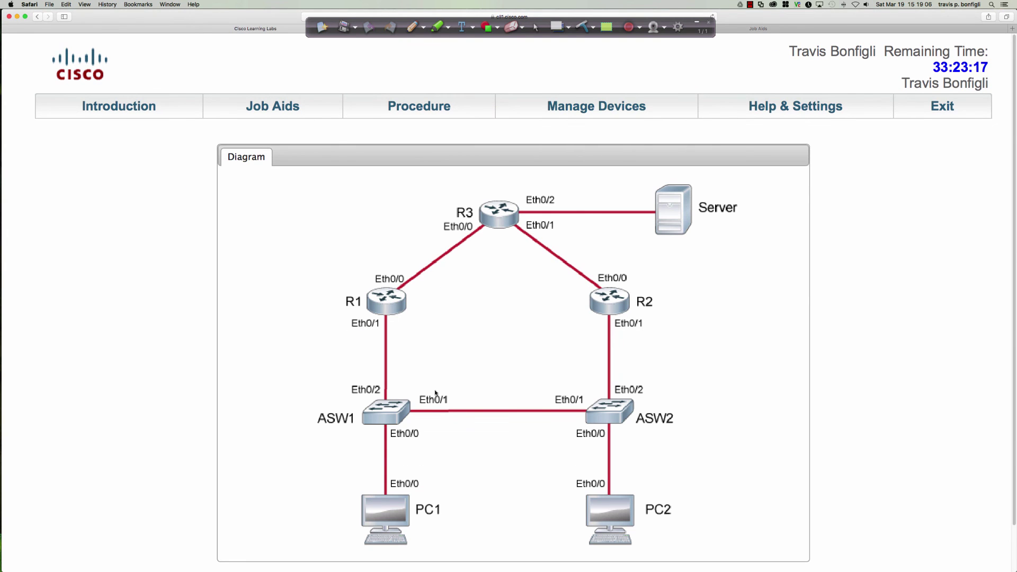
Open PC2's console, run trace 192.168.4.22 and highlight the hop addresses along the route
{"action": "left_click", "coordinate": [608, 517]}
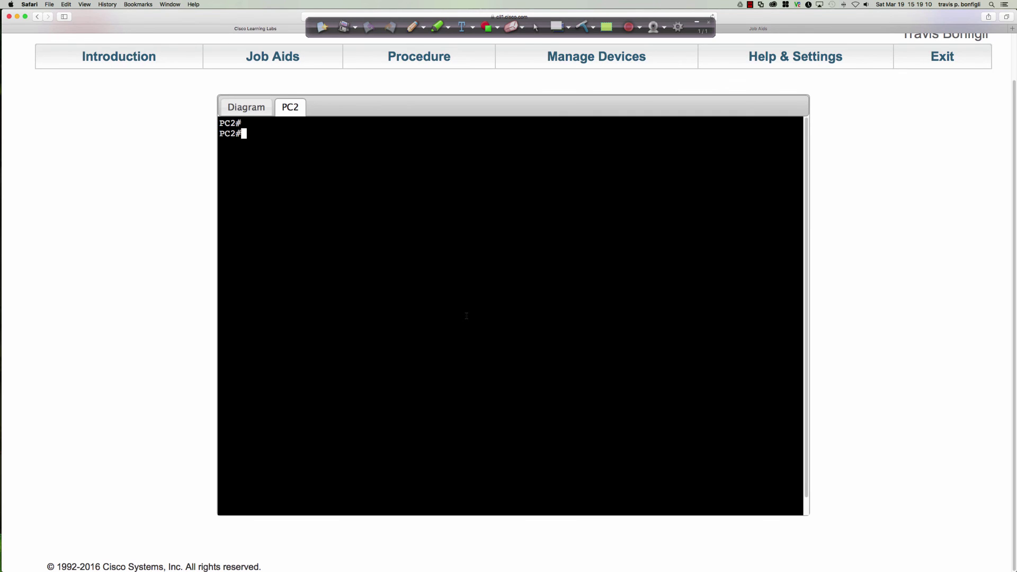
{"action": "type", "text": "trace 192.168.4.22"}
{"action": "key", "text": "Return"}
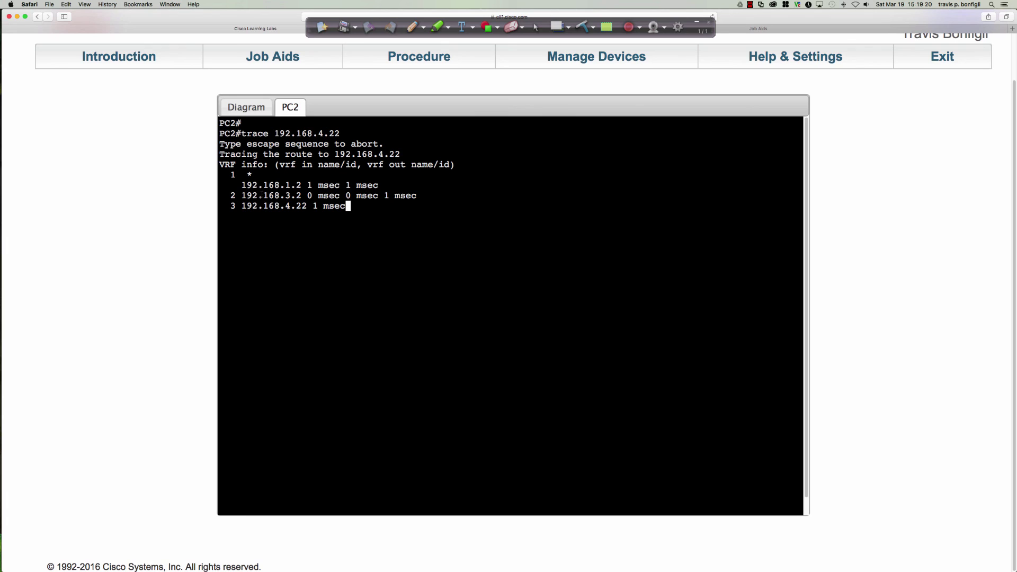
{"action": "left_click_drag", "start_coordinate": [241, 185], "coordinate": [301, 185]}
{"action": "mouse_move", "coordinate": [242, 195]}
{"action": "left_mouse_down"}
{"action": "mouse_move", "coordinate": [307, 195]}
{"action": "mouse_move", "coordinate": [237, 205]}
{"action": "left_mouse_up"}
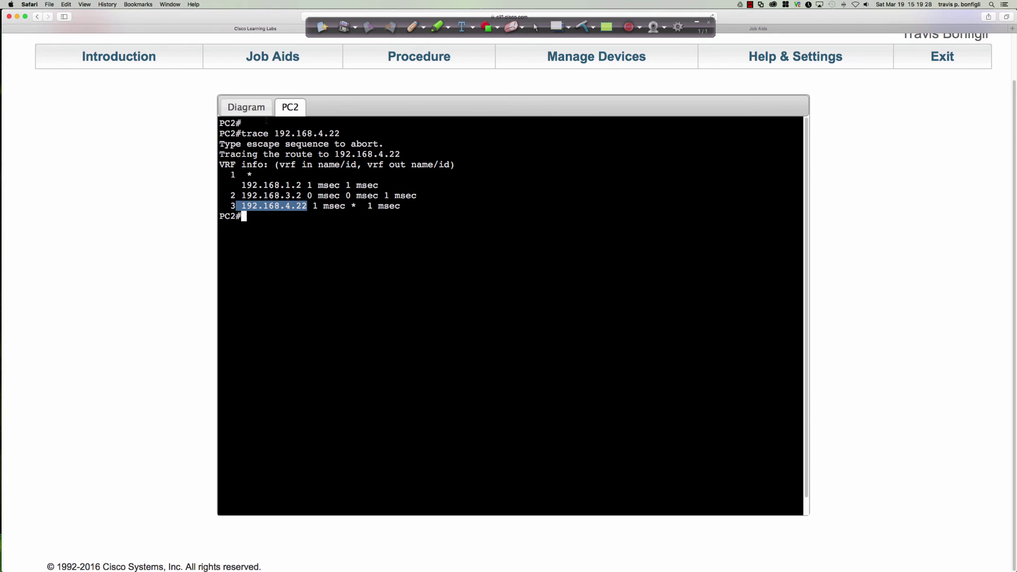
Open R1's console from the diagram, run sh run int e0/1 and highlight the standby 1 ip line
{"action": "left_click", "coordinate": [246, 107]}
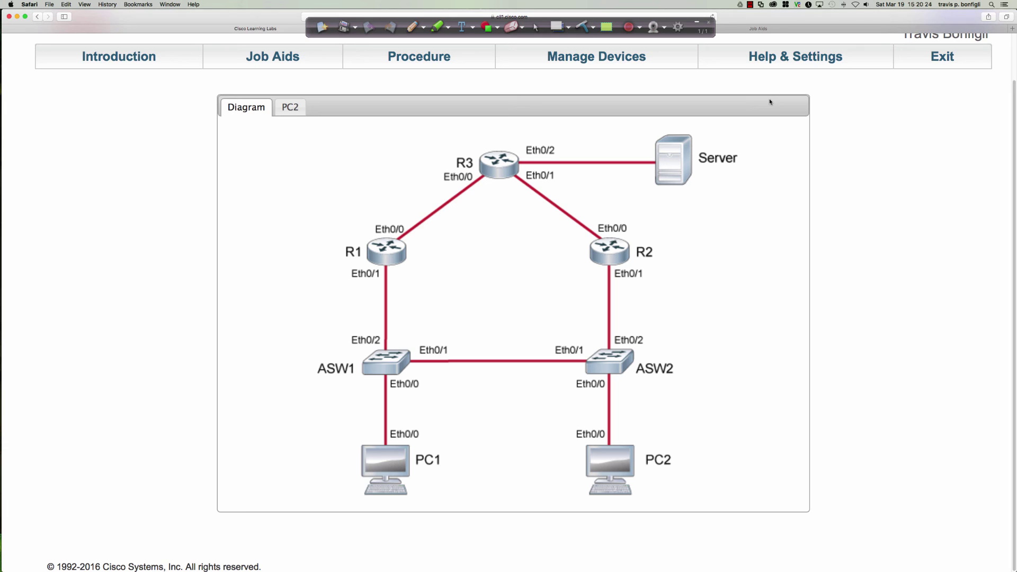
{"action": "left_click", "coordinate": [387, 249]}
{"action": "type", "text": "sh "}
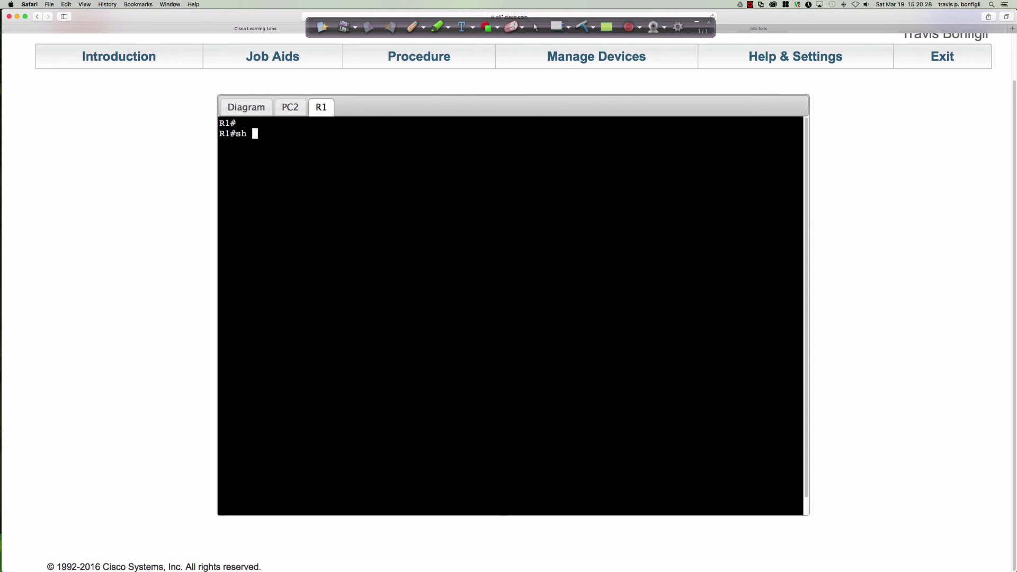
{"action": "type", "text": "run int e0/1"}
{"action": "key", "text": "Return"}
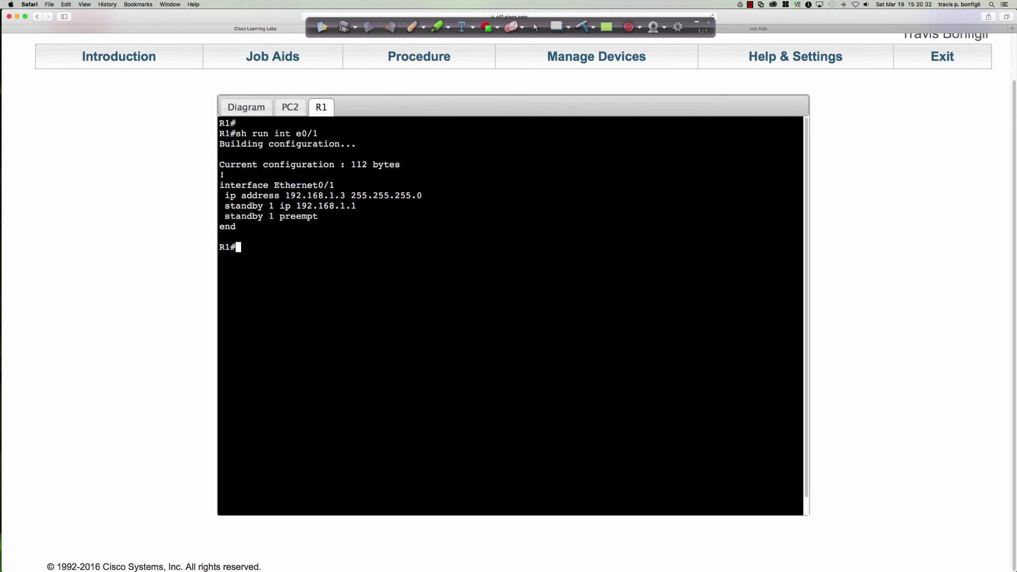
{"action": "left_click_drag", "start_coordinate": [226, 206], "coordinate": [356, 206]}
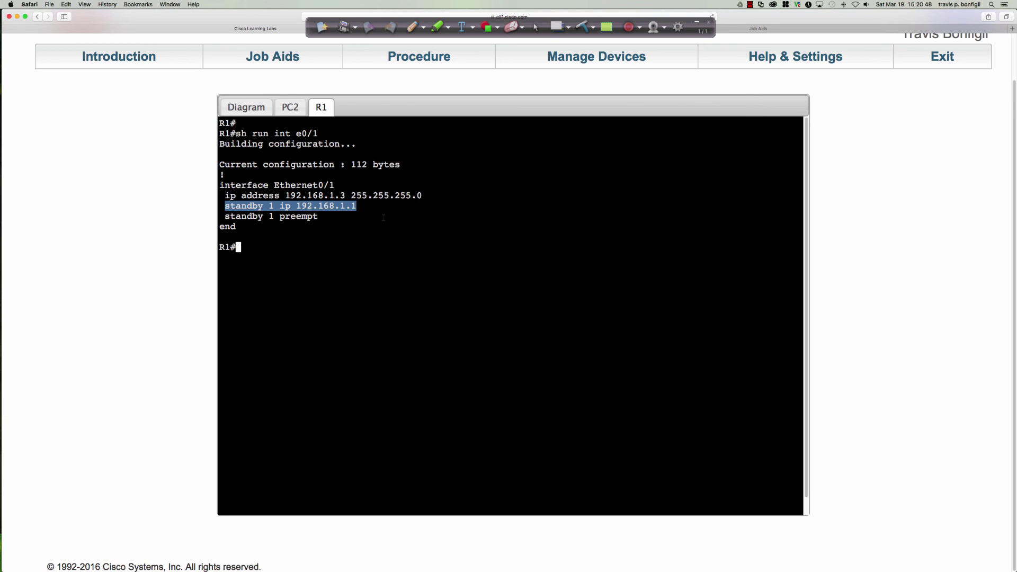
{"action": "scroll", "coordinate": [389, 214], "scroll_direction": "up", "scroll_amount": 1}
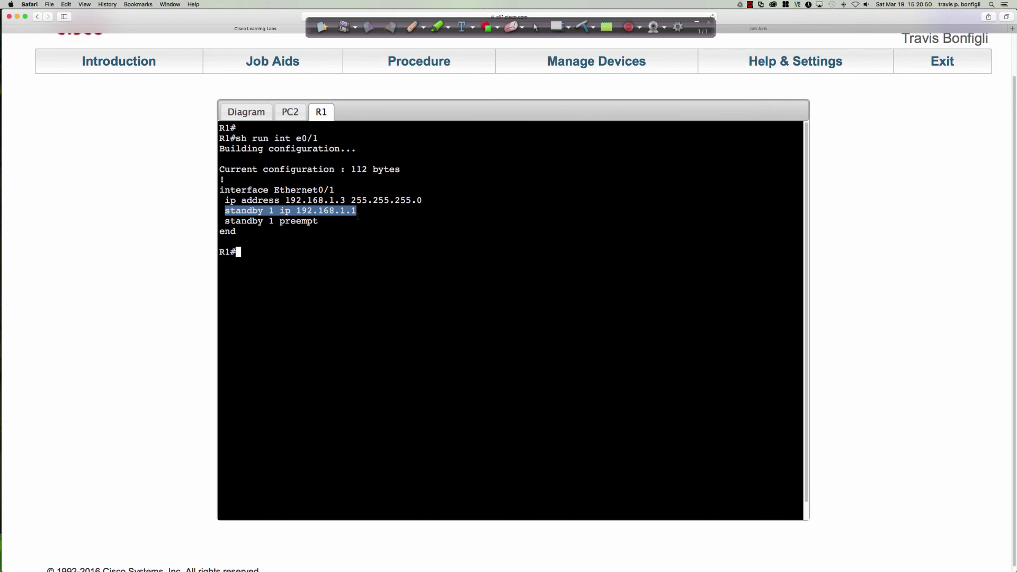
{"action": "scroll", "coordinate": [365, 214], "scroll_direction": "down", "scroll_amount": 1}
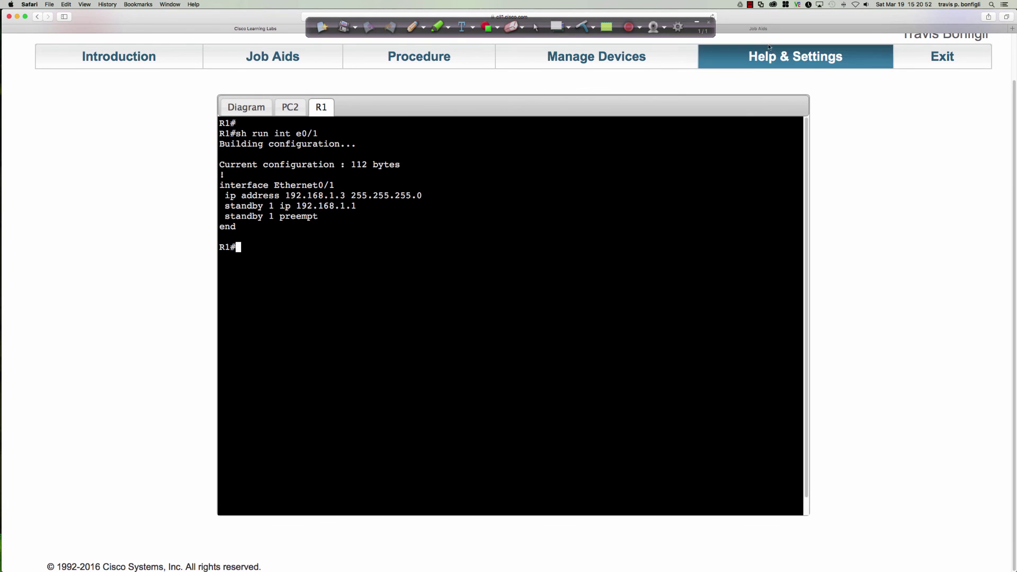
{"action": "left_click", "coordinate": [750, 5]}
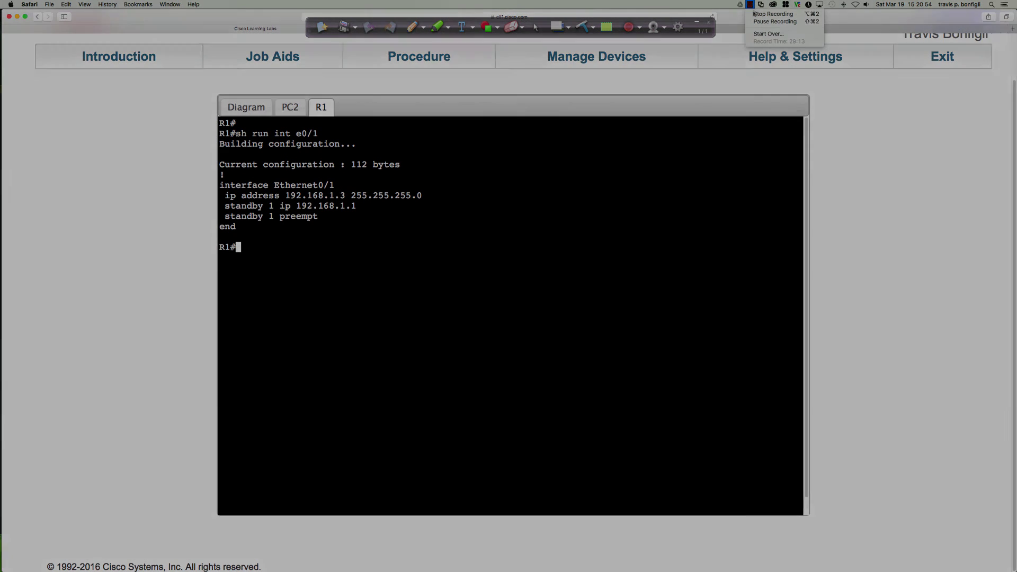